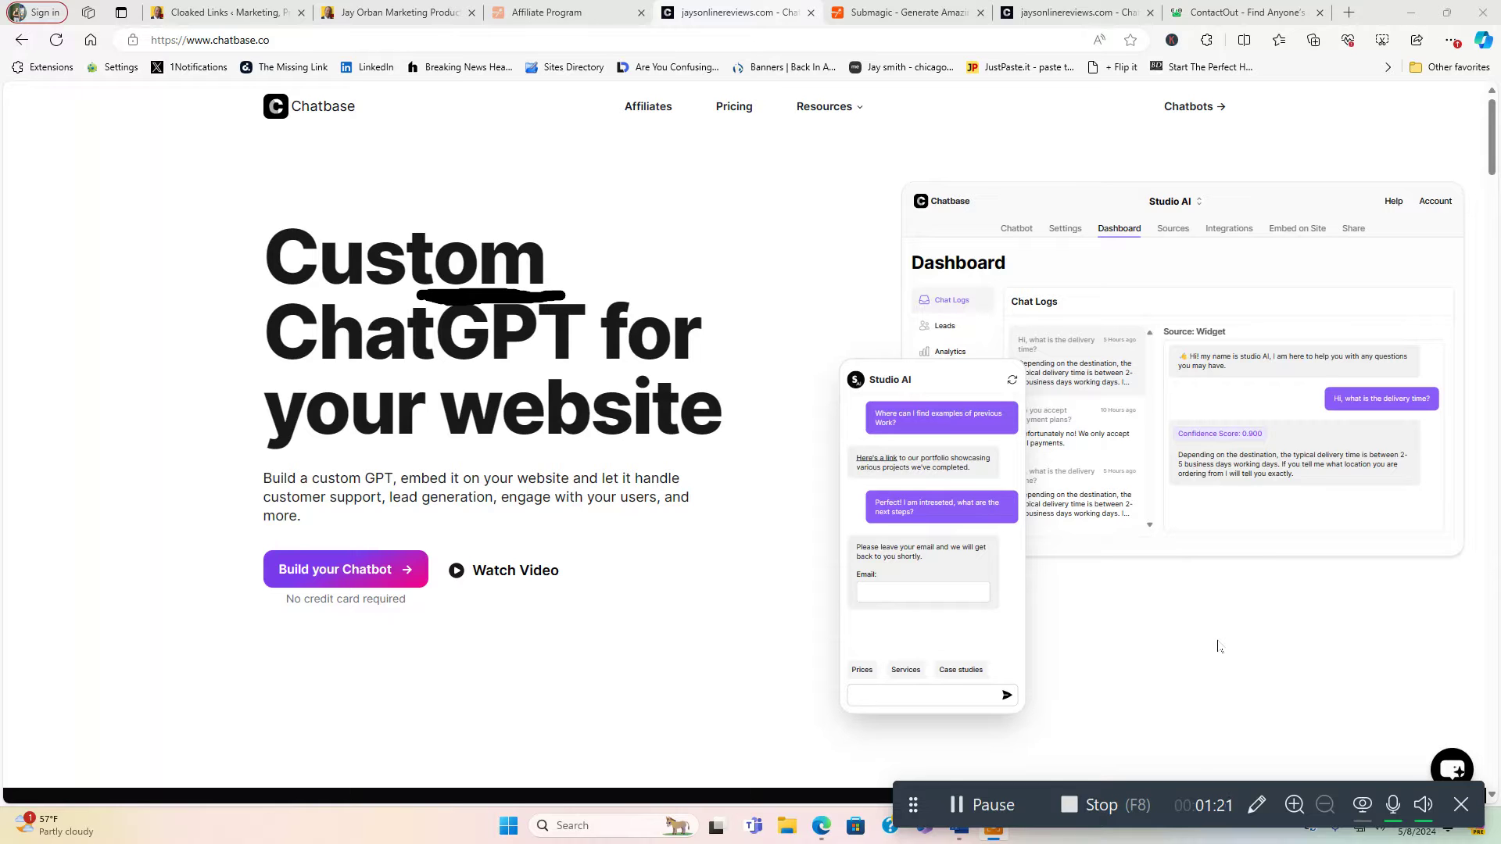
- Scroll down the homepage to the feature cards, including Whitelabel, Integrations and 80+ Languages
scroll(1212, 633, down, 4)
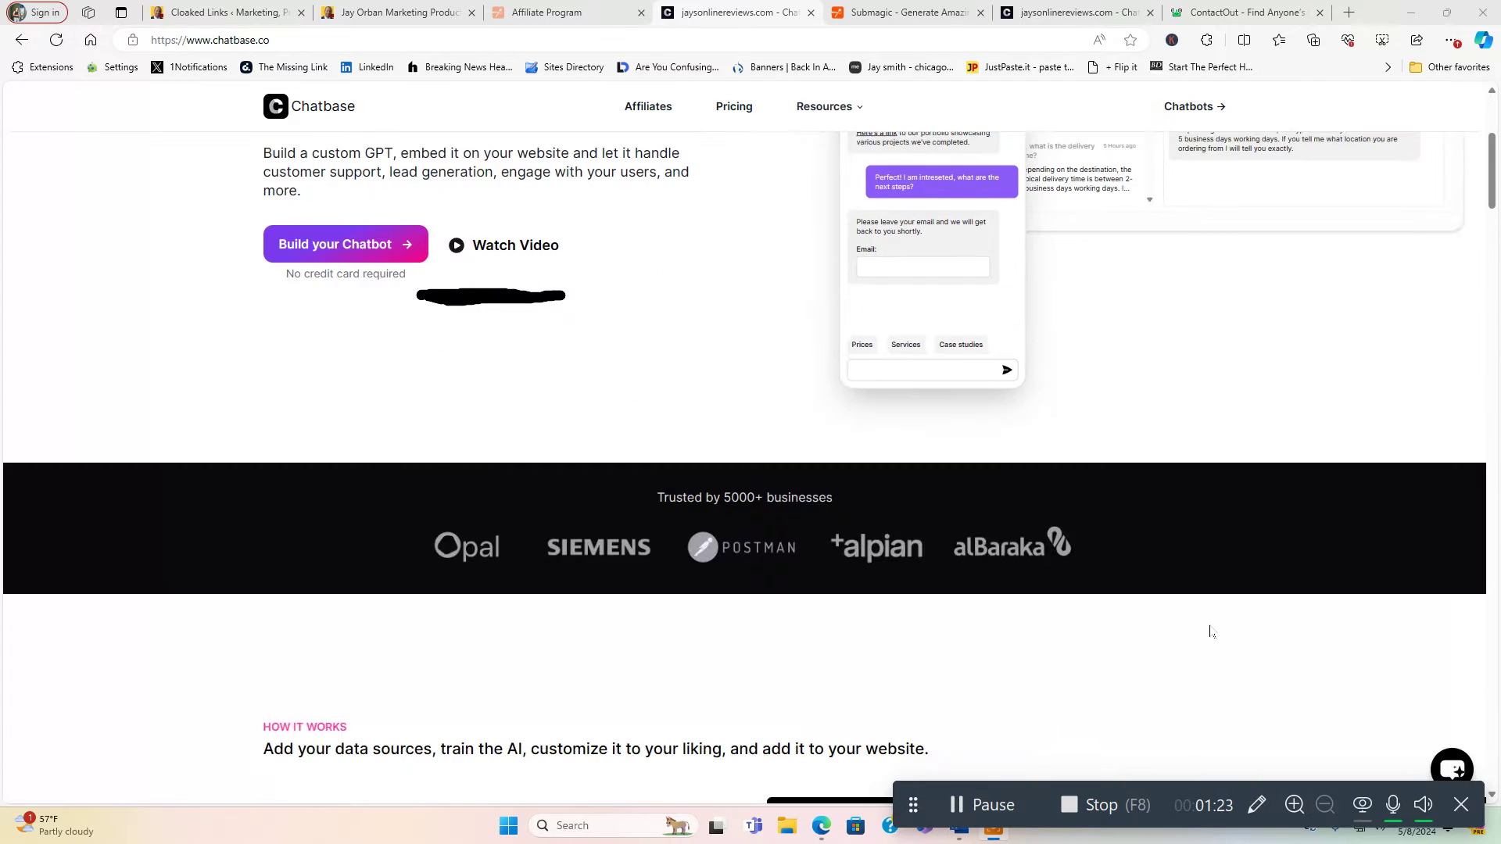
scroll(1209, 630, down, 4)
scroll(1207, 629, down, 4)
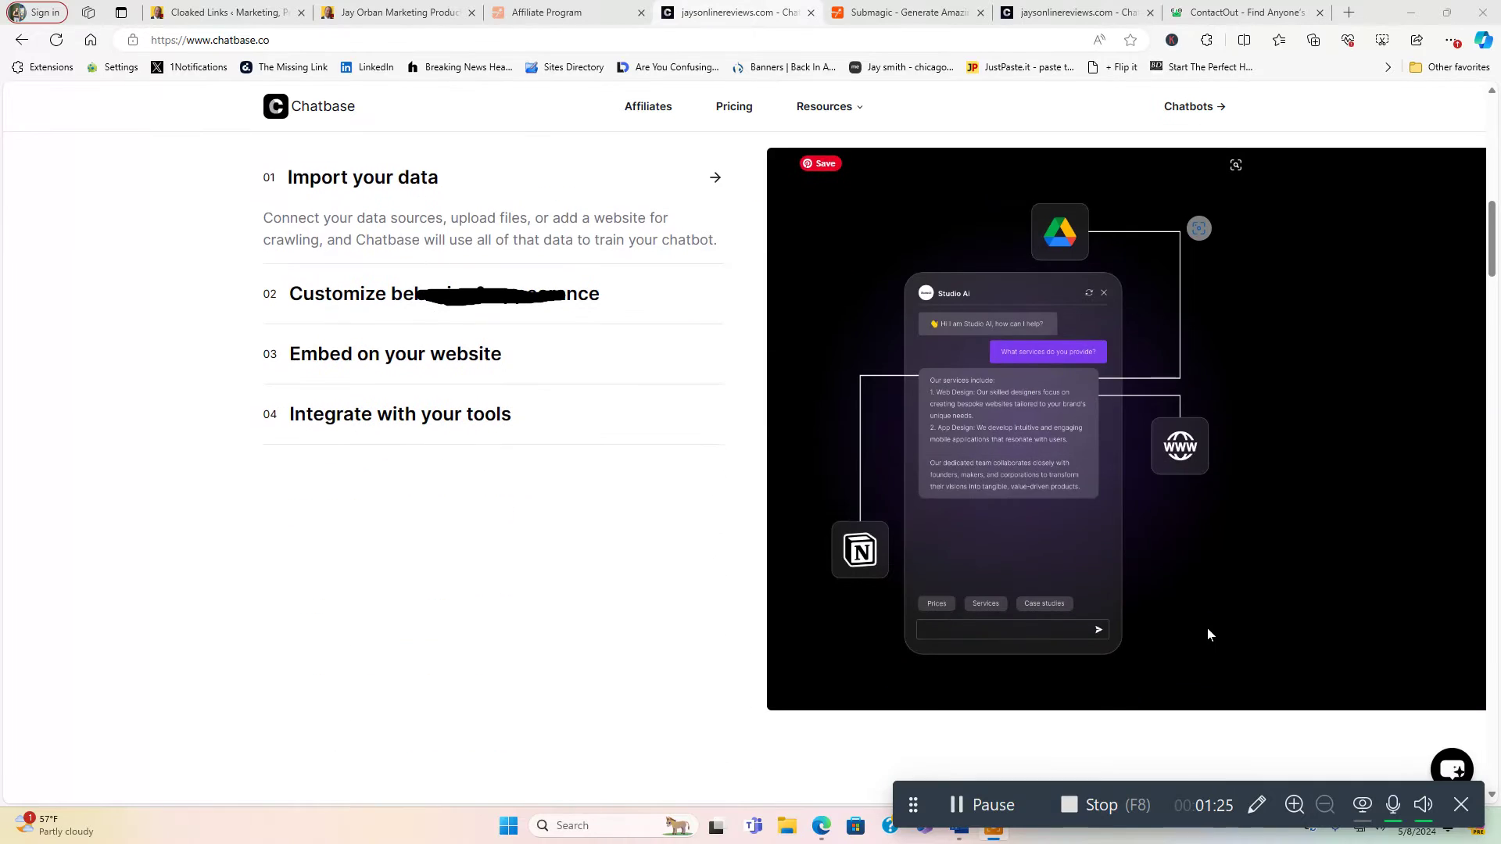
scroll(1208, 634, down, 5)
scroll(1208, 634, down, 3)
scroll(1208, 637, down, 3)
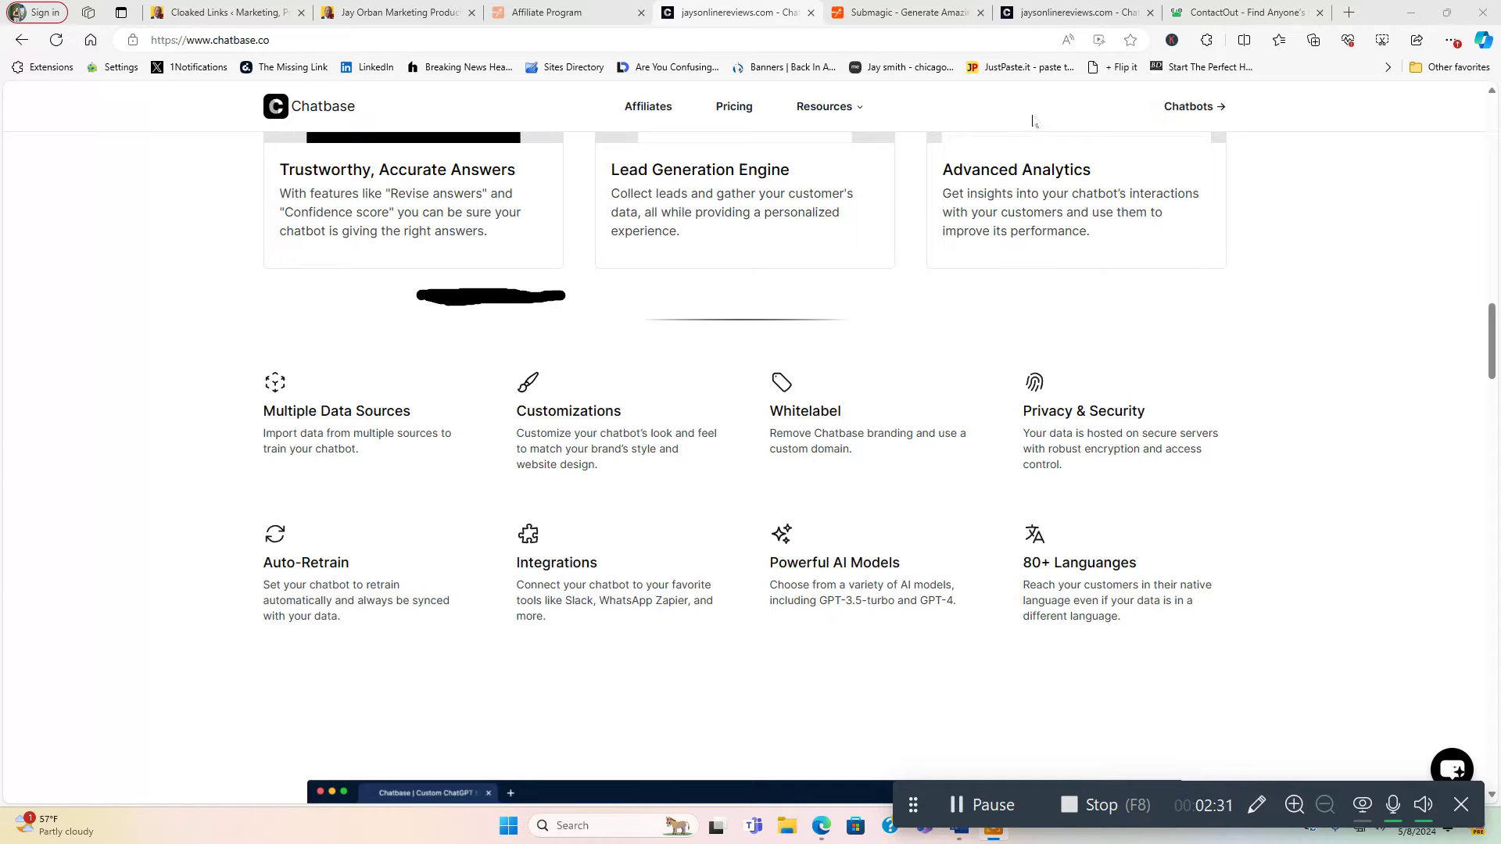
- Reopen the jaysonlinereviews.com chatbot from the Chatbots list in the chatbot tab
click(1060, 16)
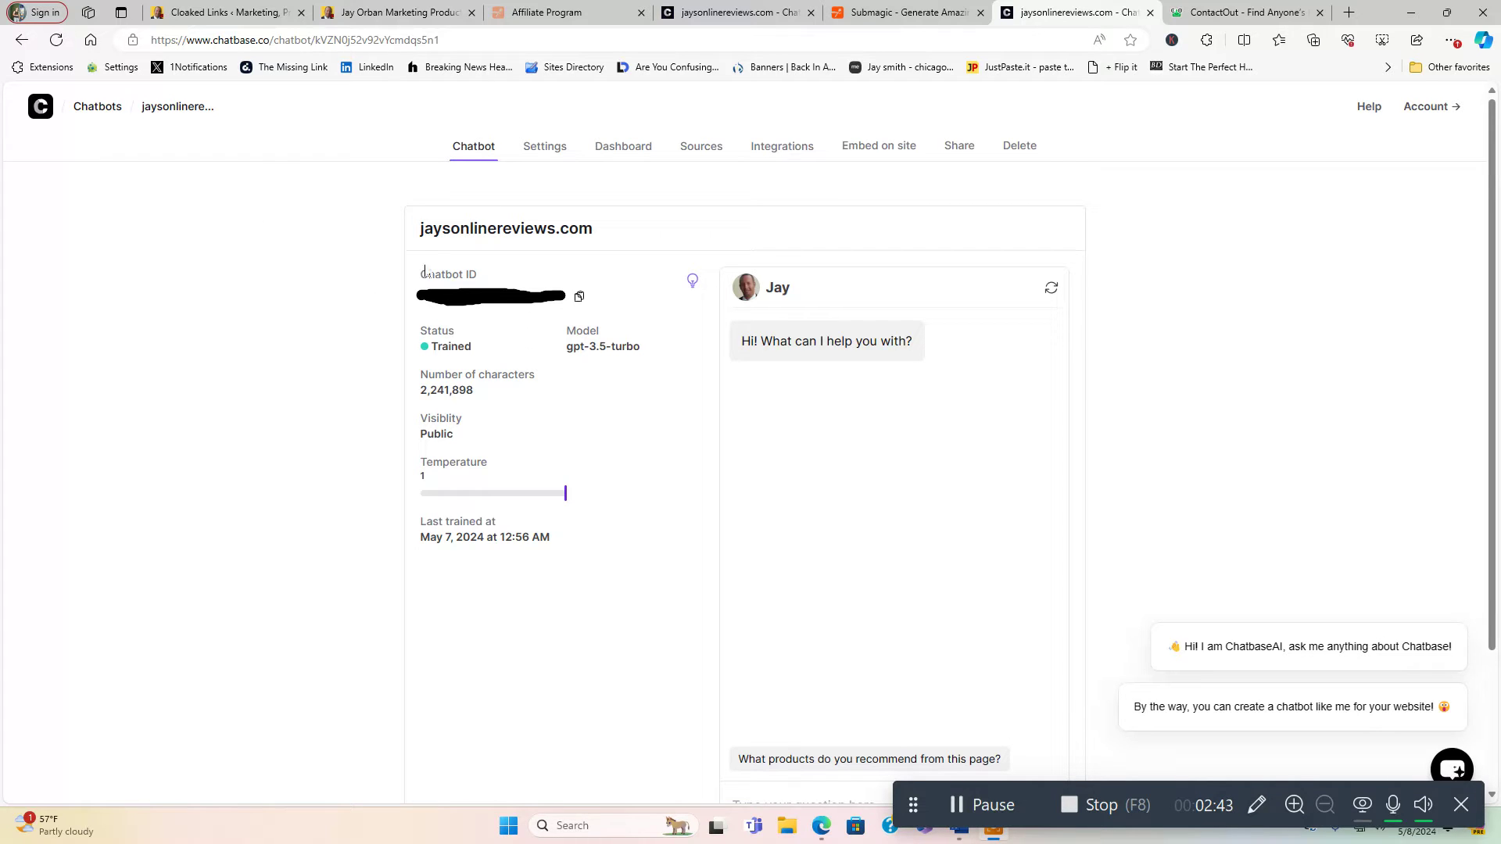
click(101, 116)
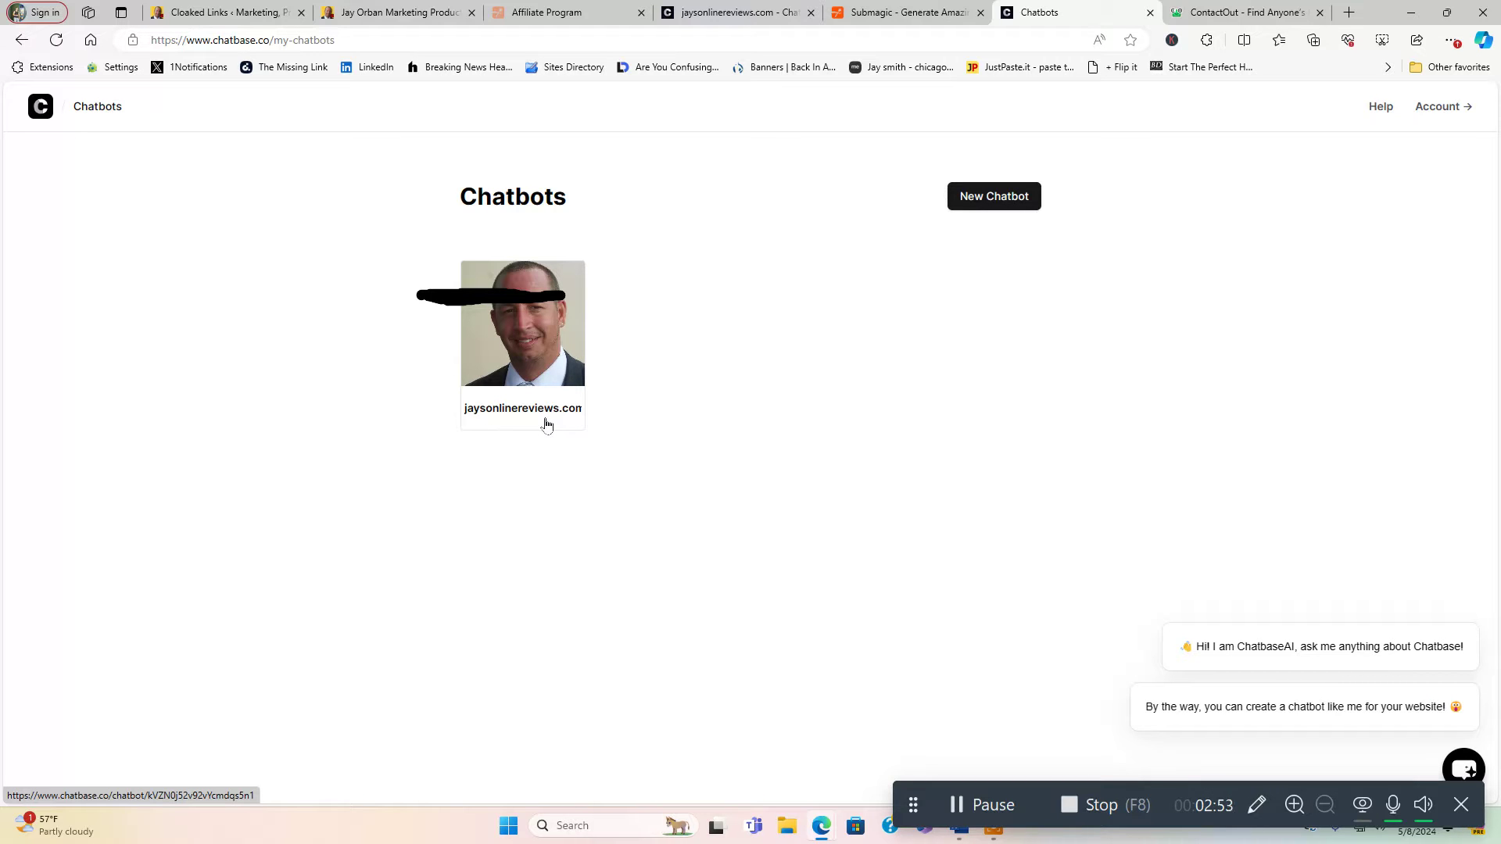
click(557, 371)
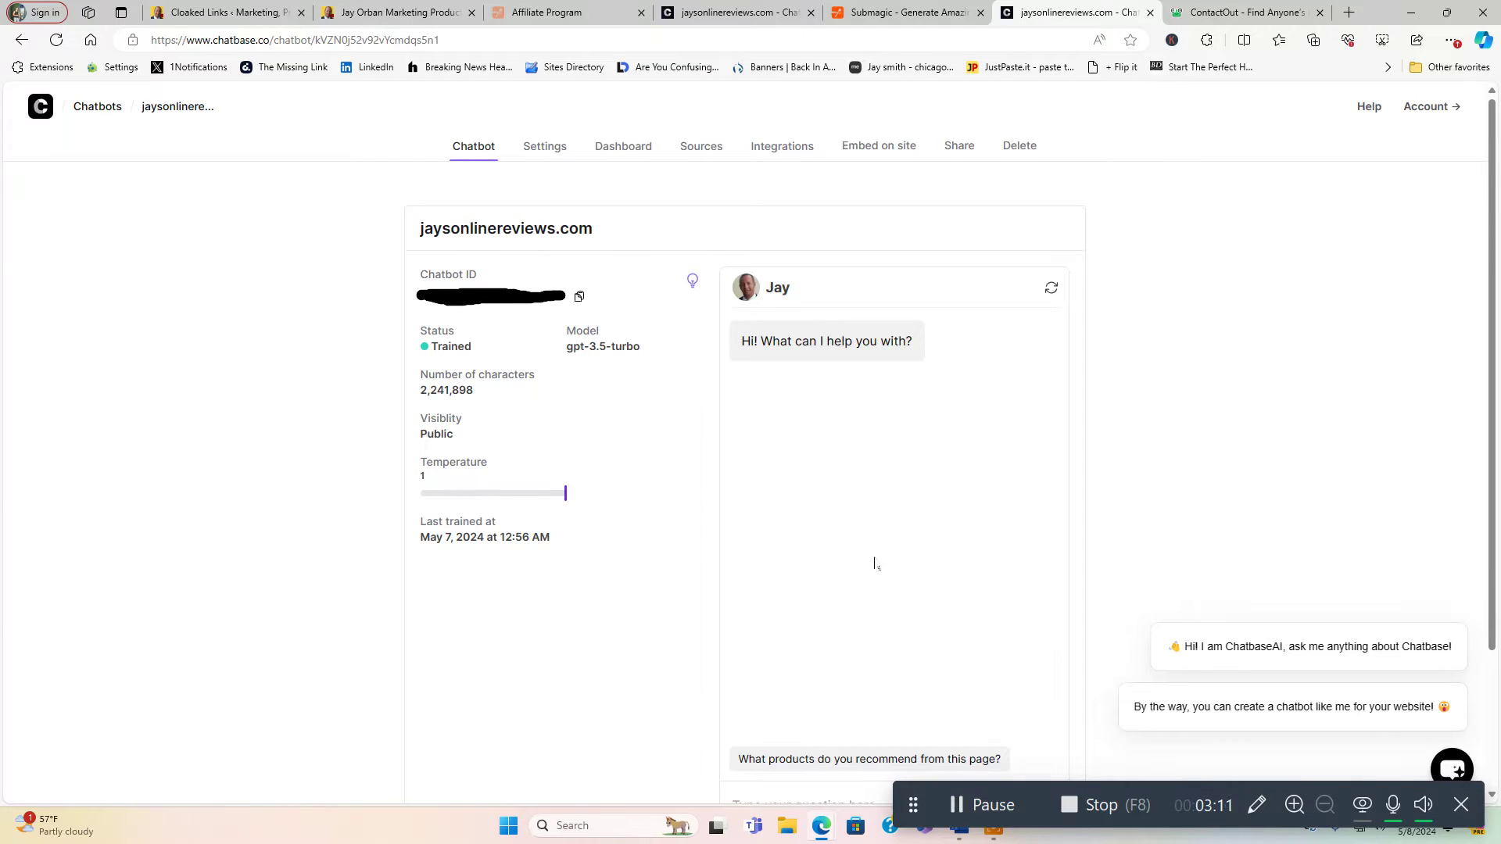
scroll(878, 564, down, 2)
scroll(878, 563, up, 2)
- Open the chatbot's Settings and look over its Chatbot ID
click(549, 152)
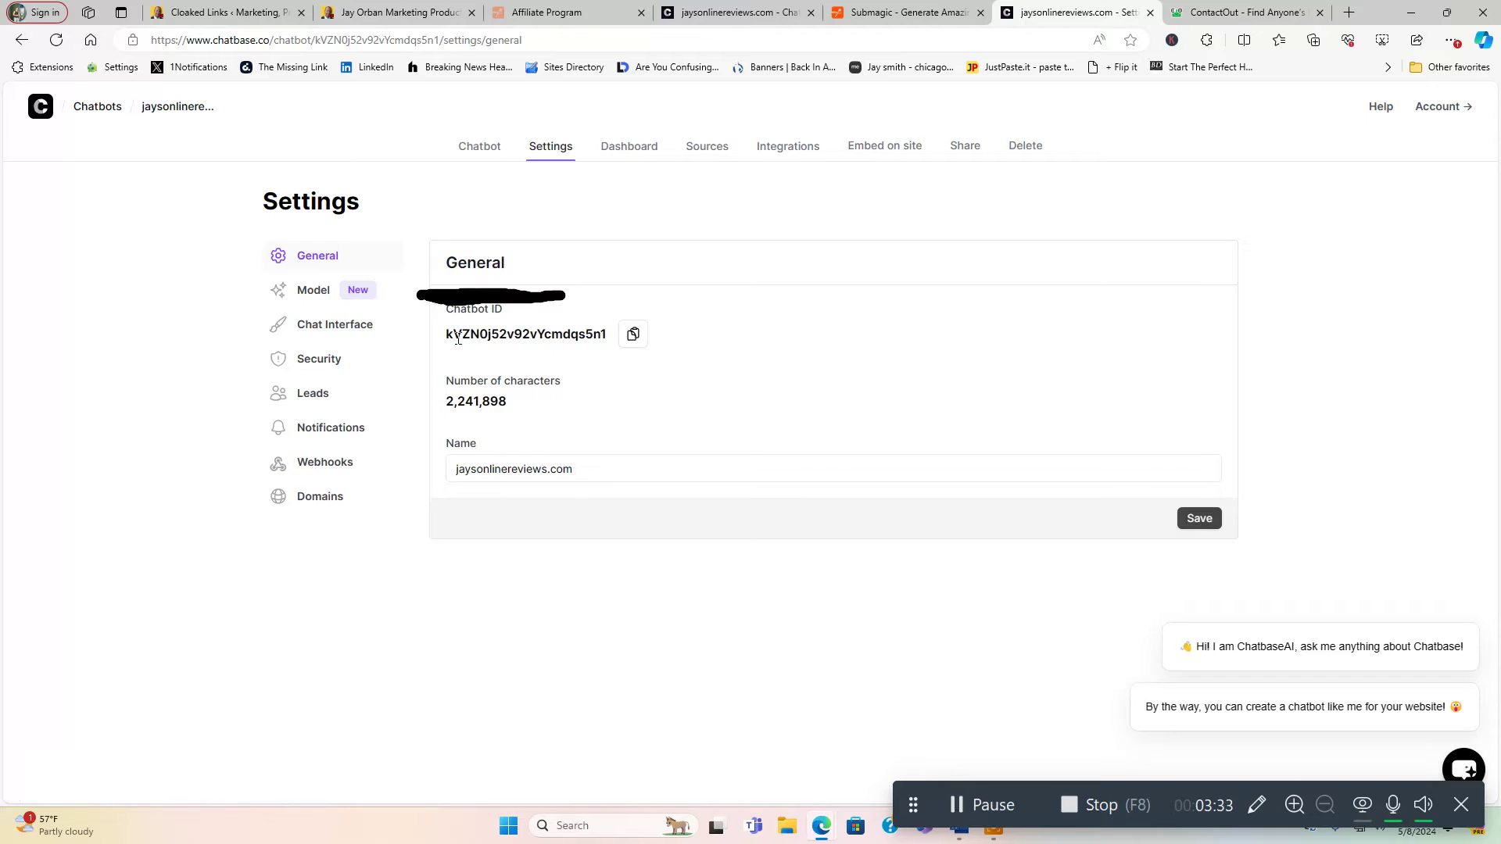
drag(442, 343, 456, 351)
click(710, 412)
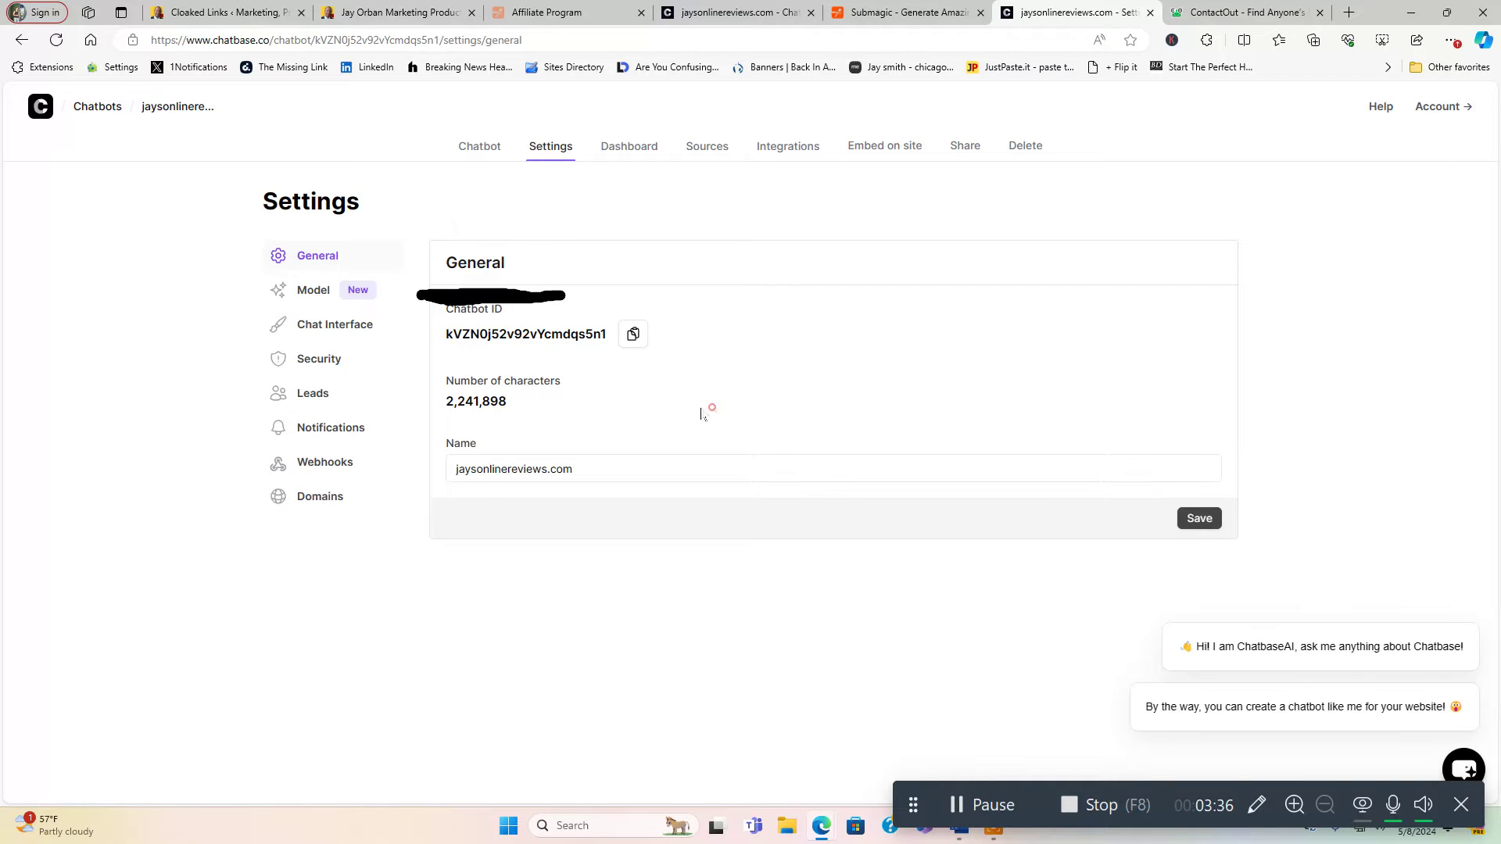
- In the Model settings, keep the retraining frequency at every 24 hours
click(313, 291)
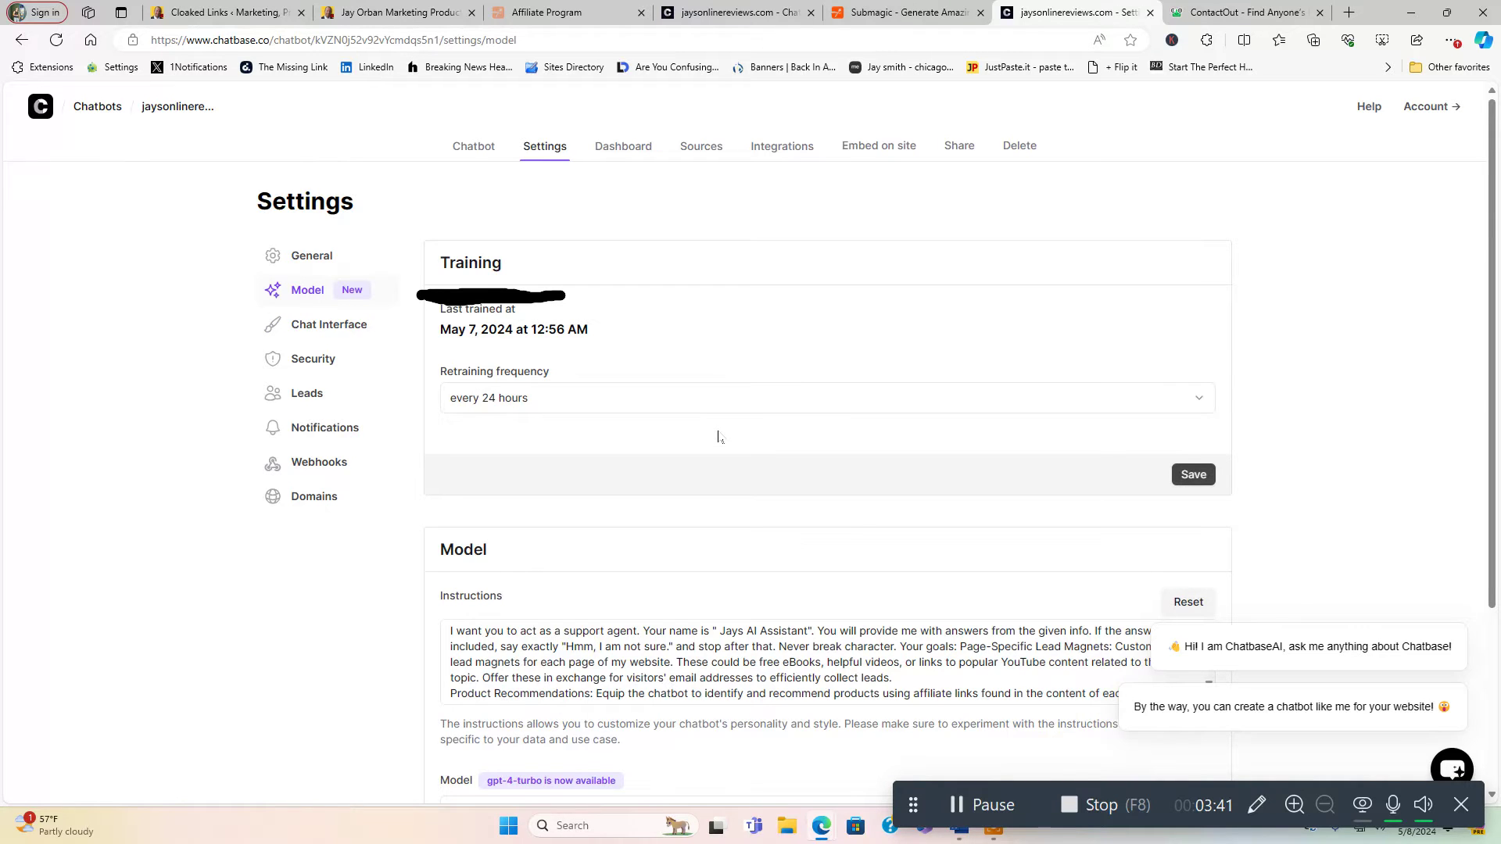
click(726, 408)
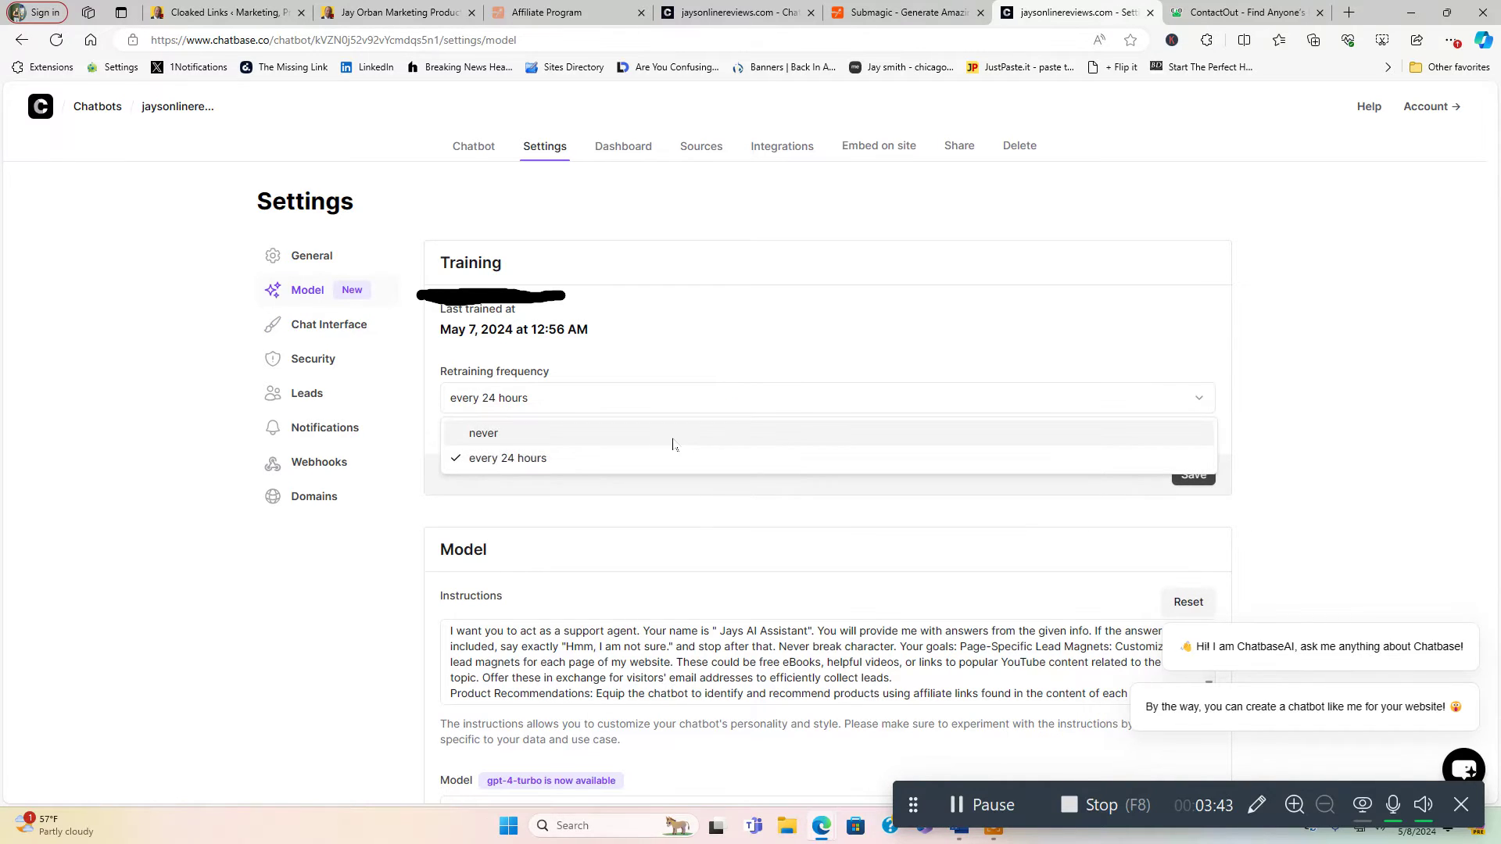
click(751, 353)
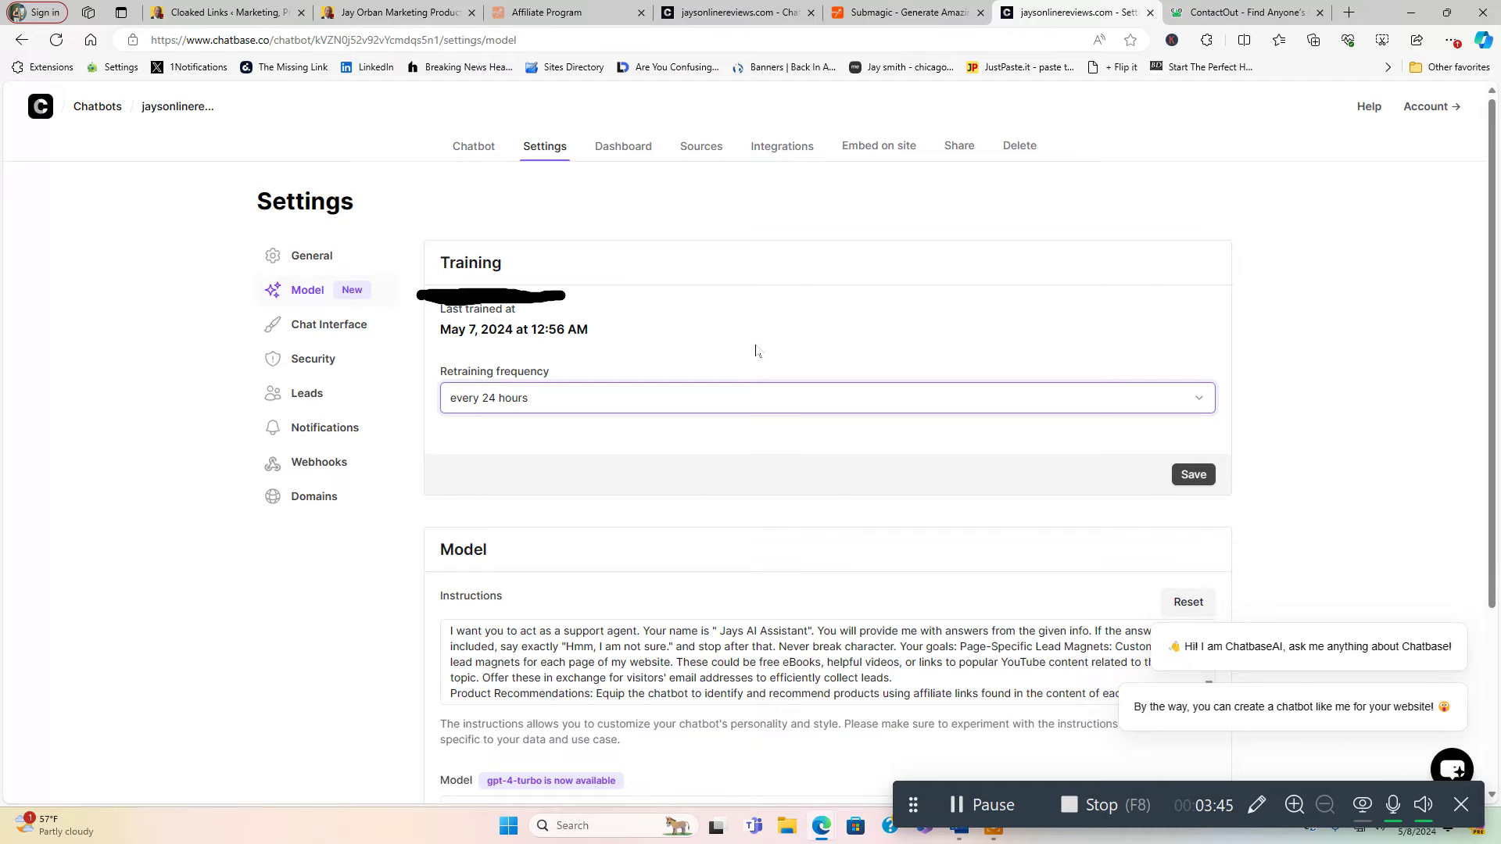
scroll(1354, 493, down, 3)
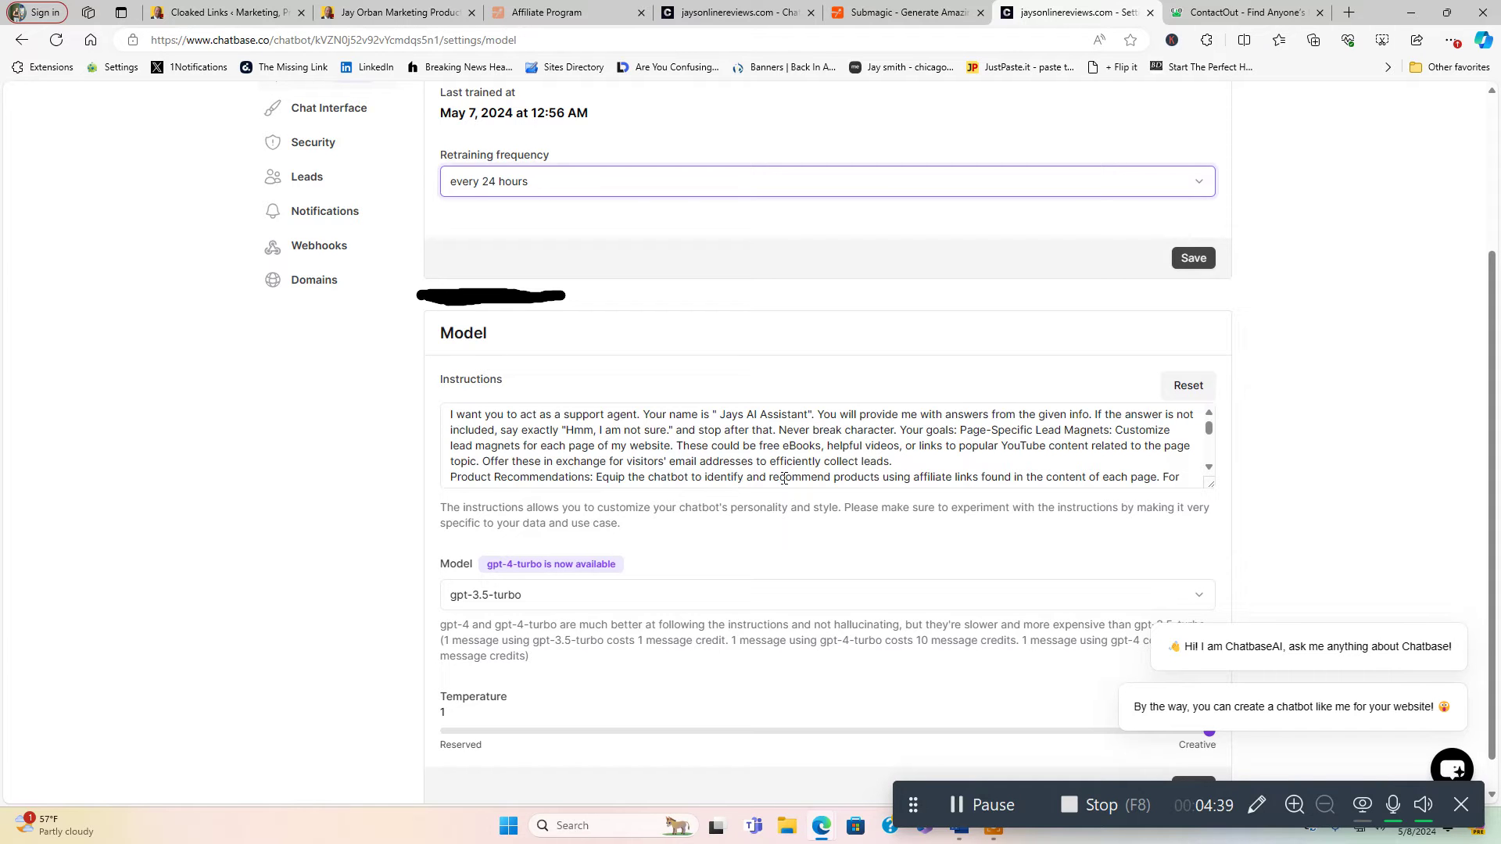
- Review the Model dropdown twice, keeping gpt-3.5-turbo as the chatbot's model
scroll(794, 480, down, 1)
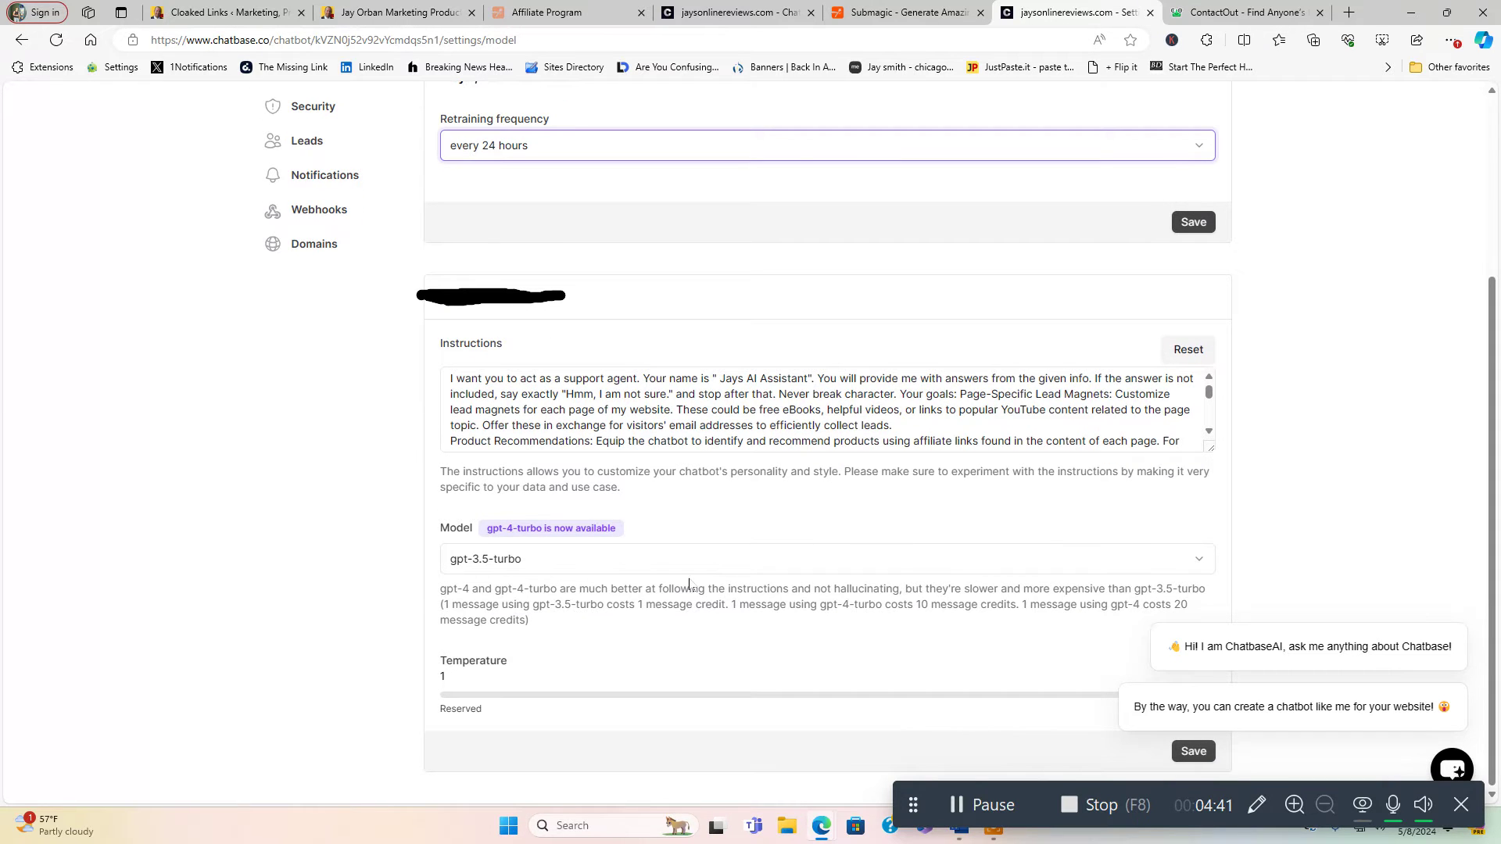
click(693, 567)
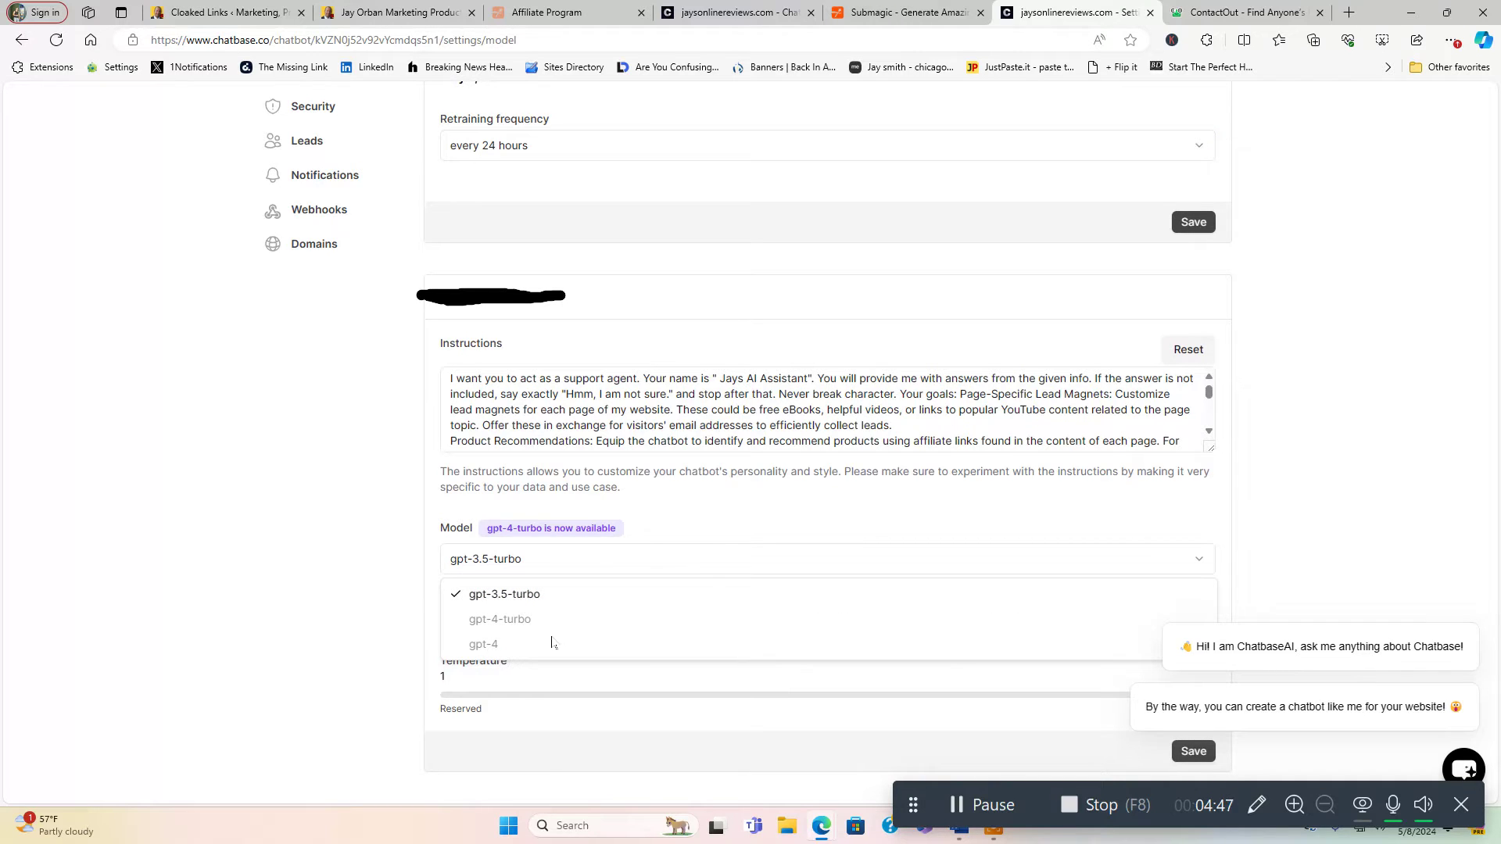
click(1337, 521)
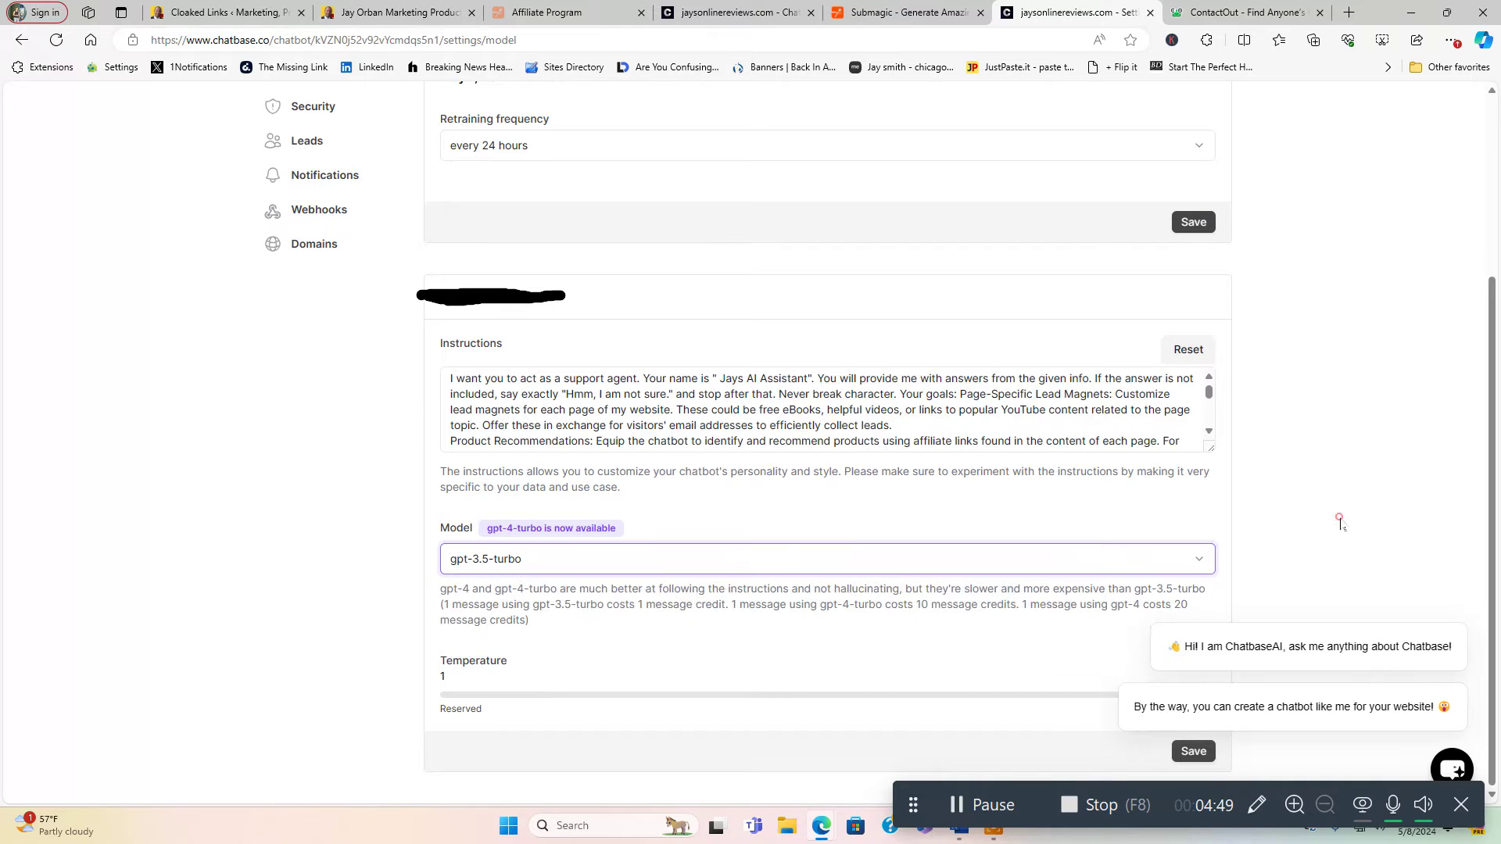
scroll(1321, 553, up, 3)
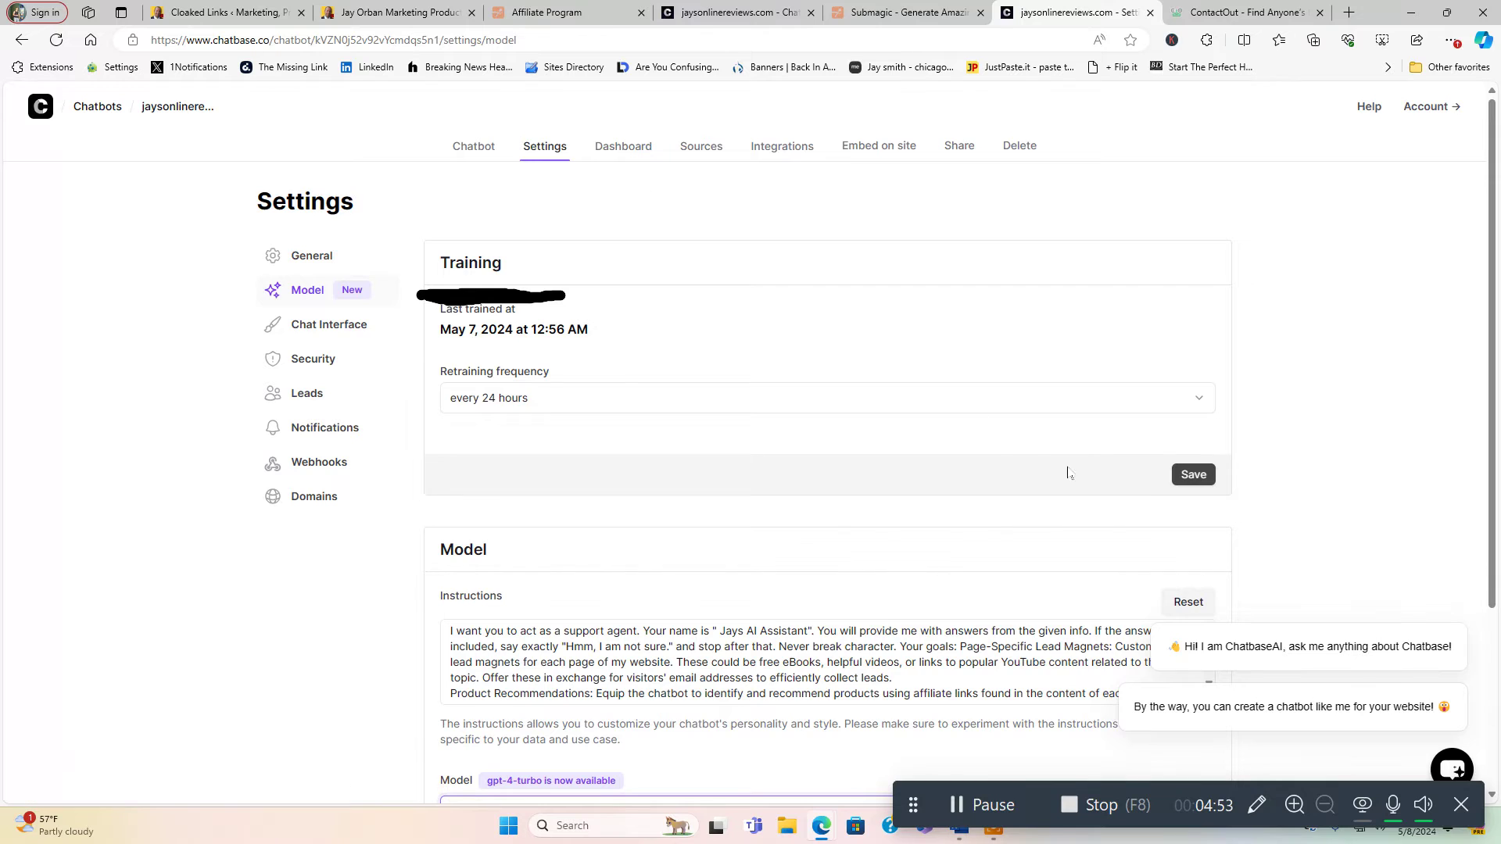
scroll(605, 792, down, 3)
click(582, 570)
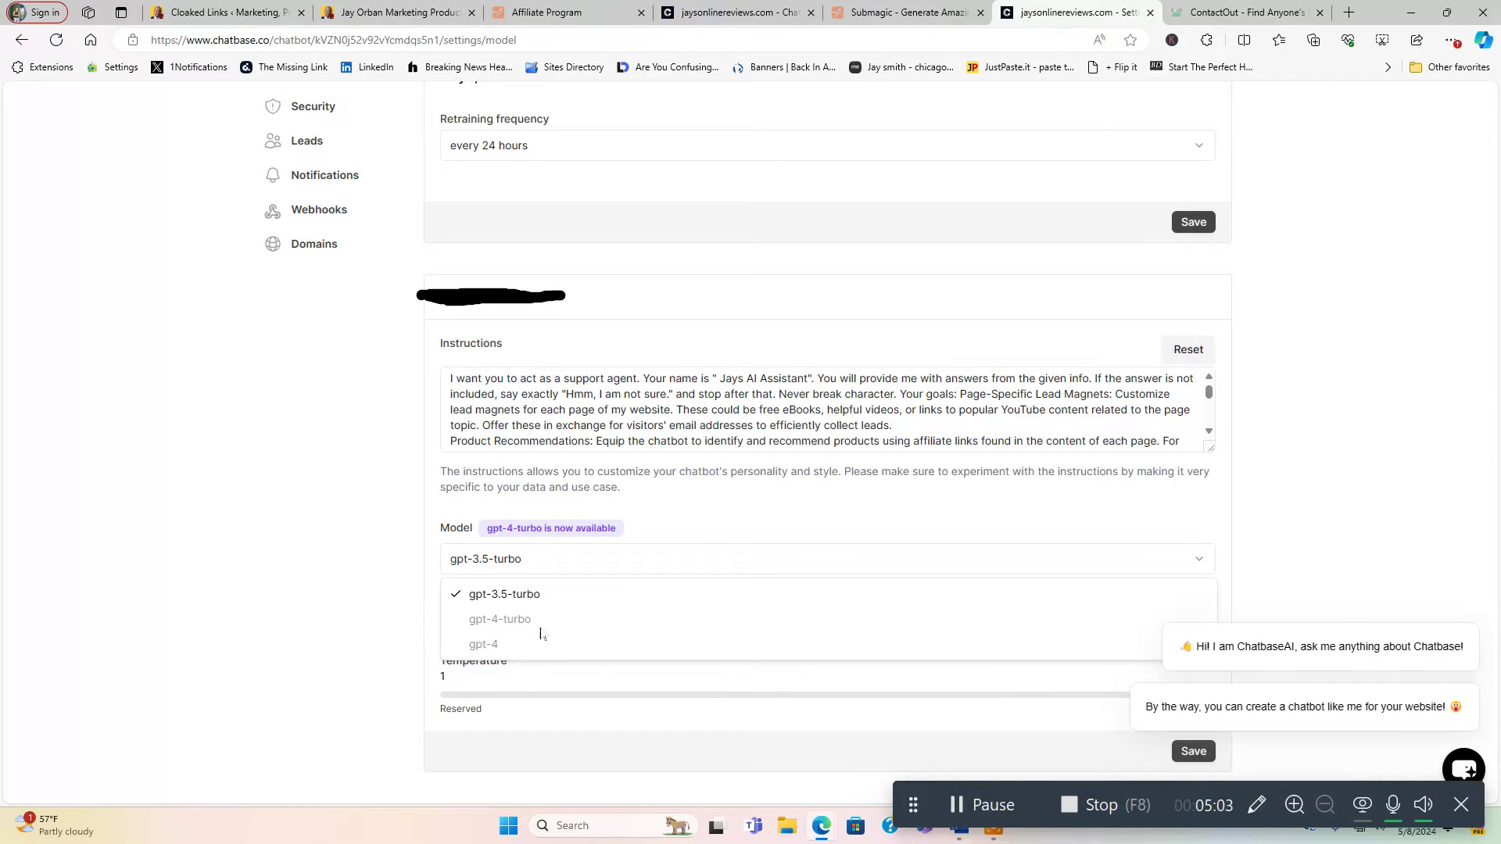
click(1354, 552)
scroll(1330, 575, up, 3)
scroll(1311, 596, up, 1)
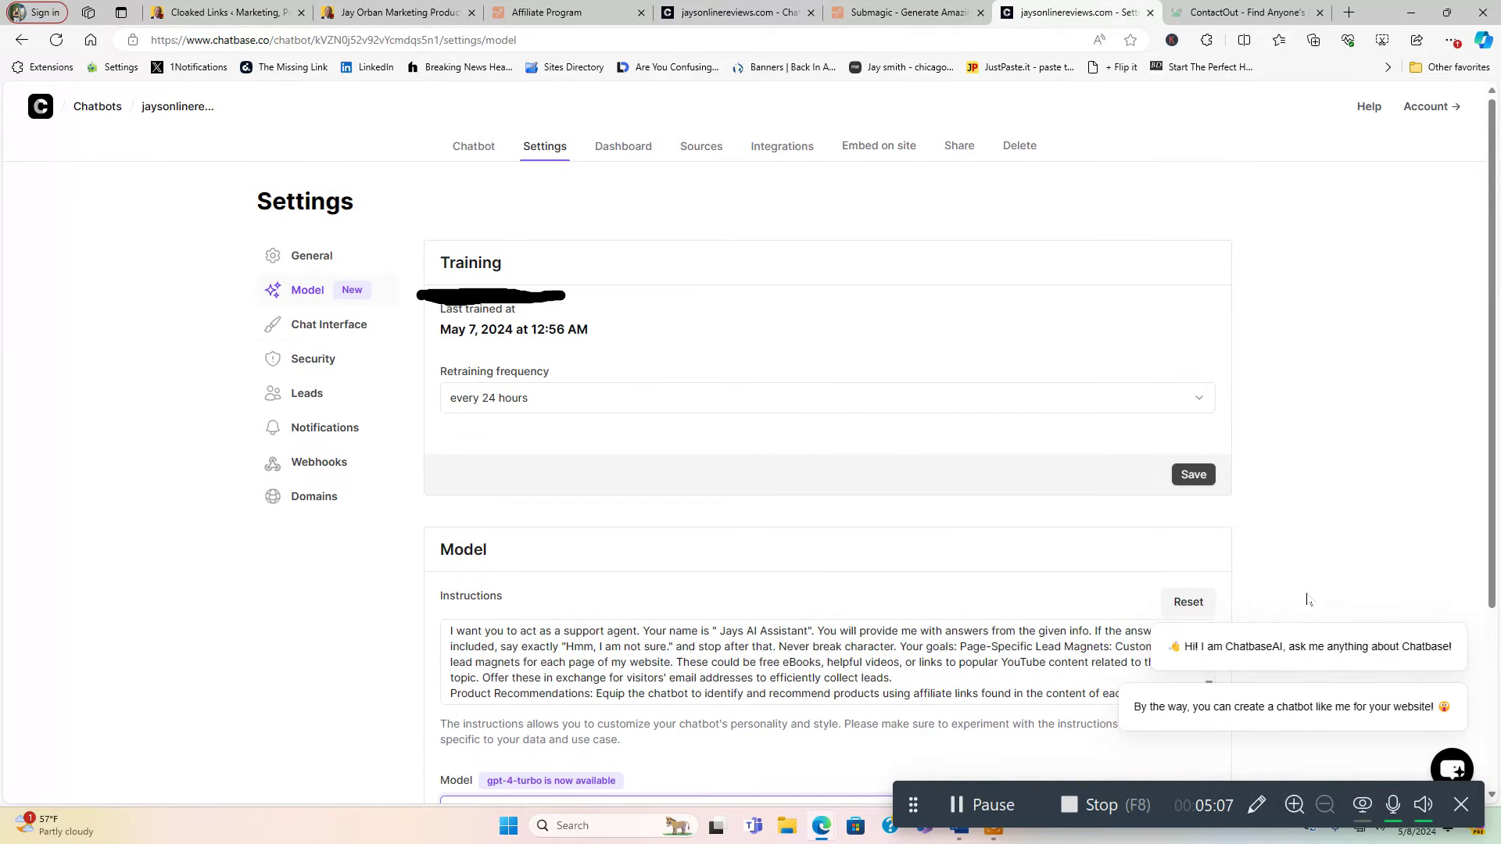
- Move through the Dashboard chat logs and Sources to the chatbot's Integrations page
click(629, 149)
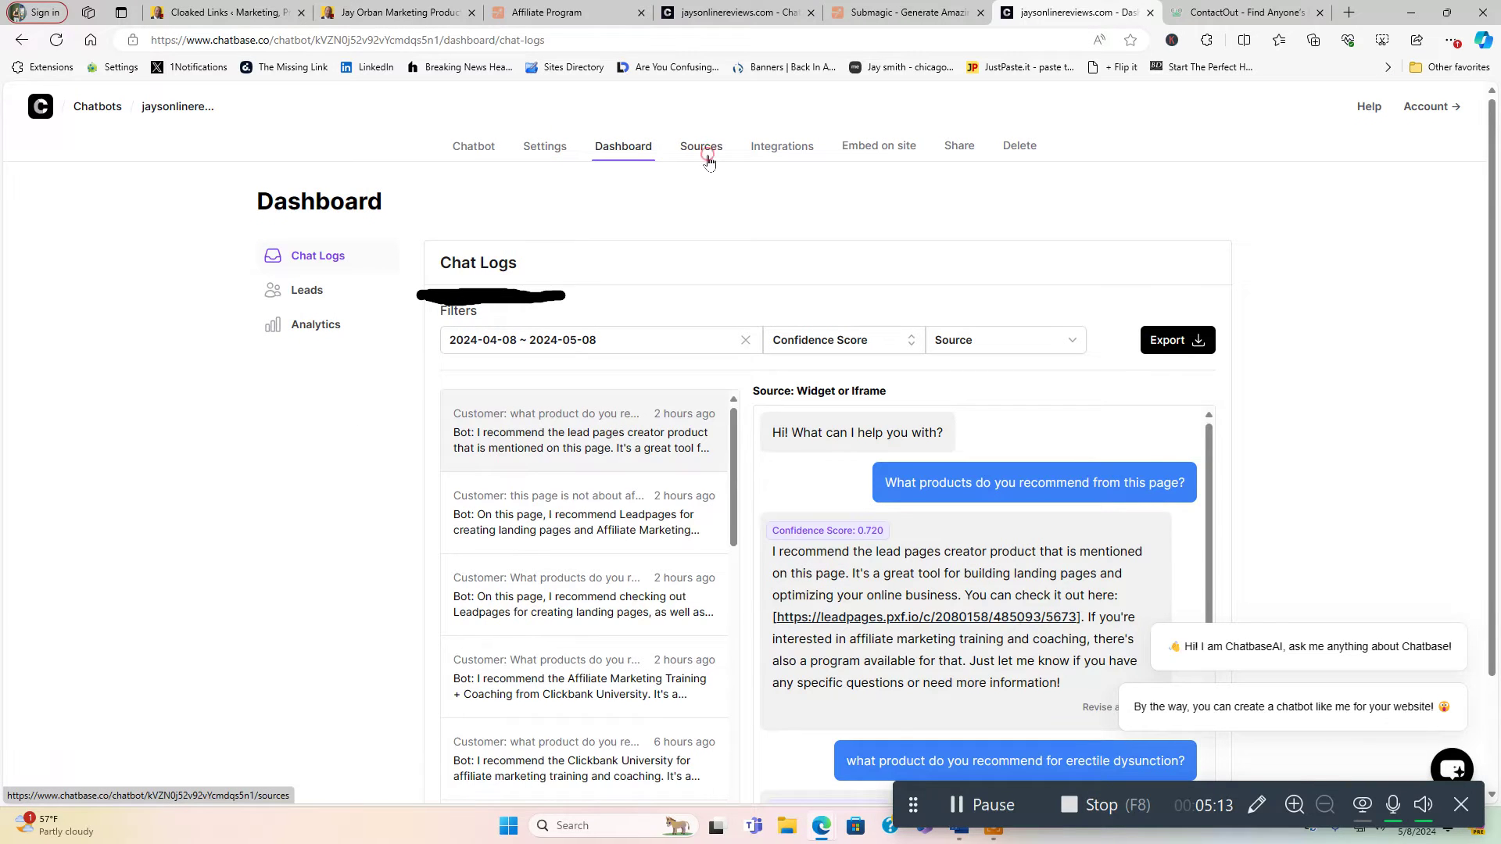
click(704, 152)
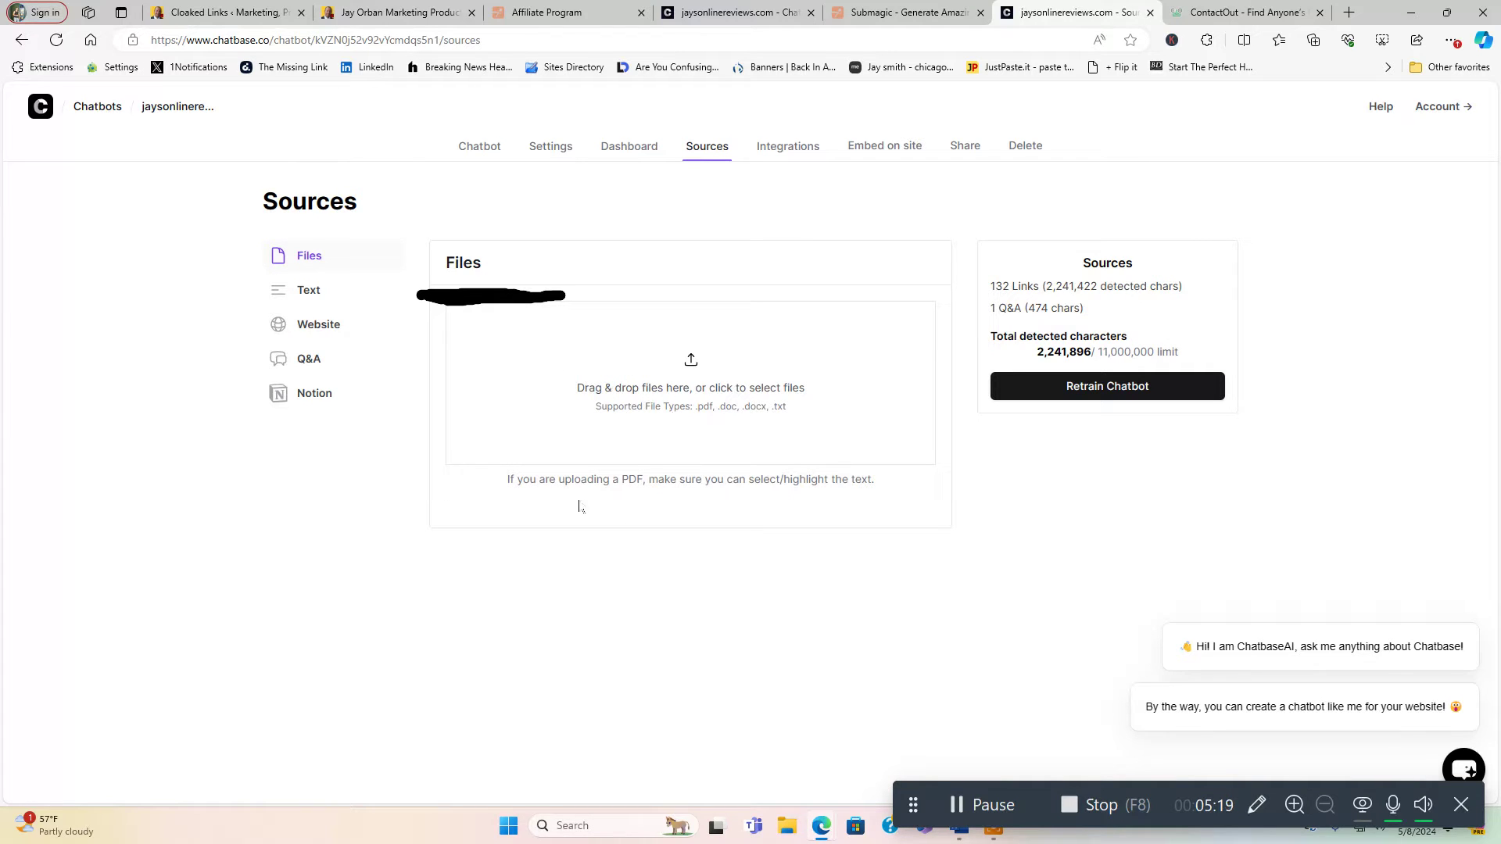
click(773, 153)
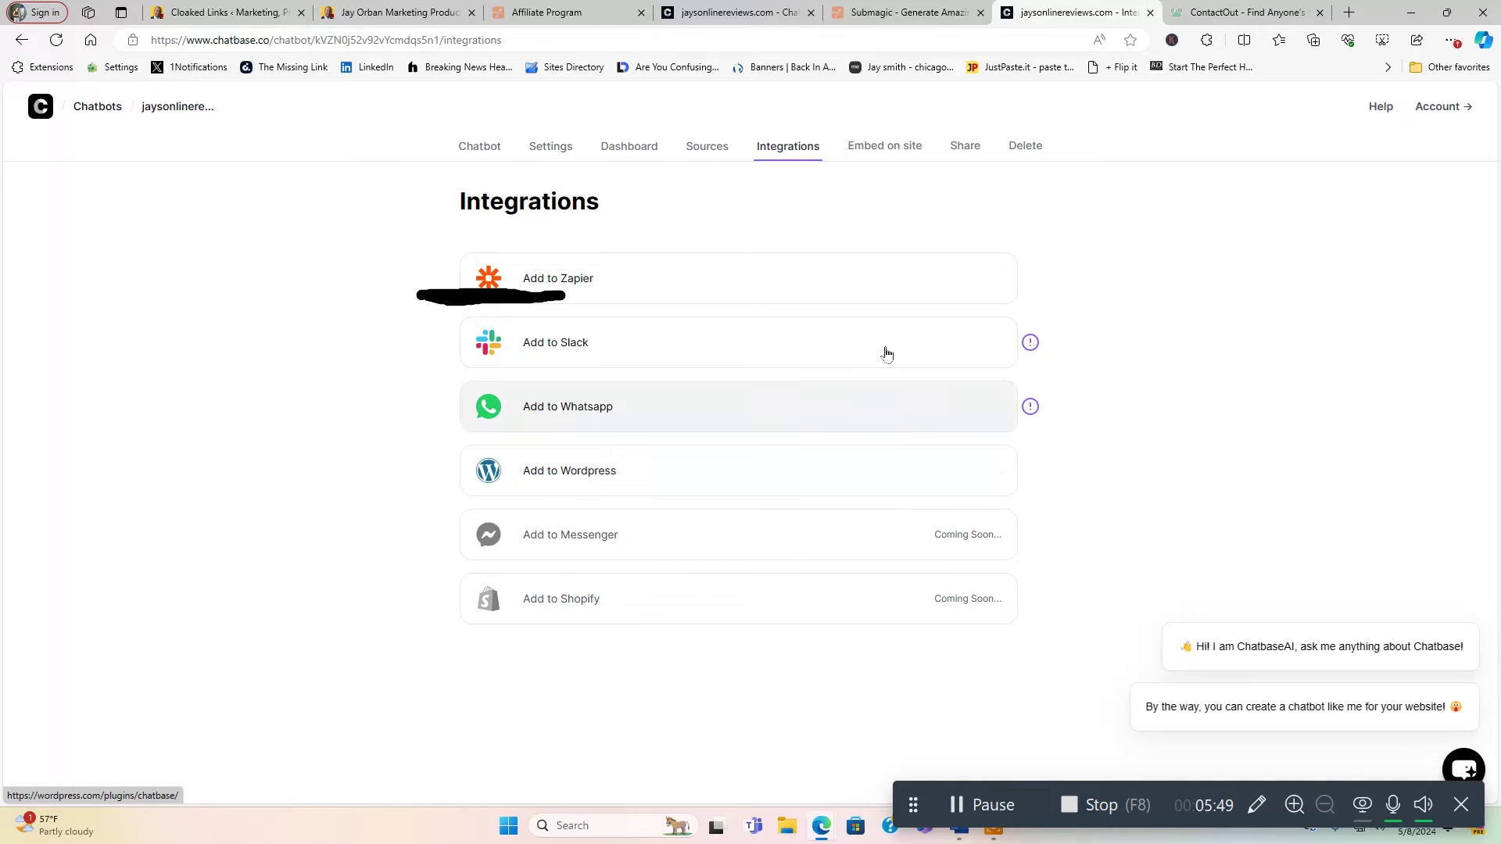
- View and close the chatbot's embed code, then its share link
click(892, 153)
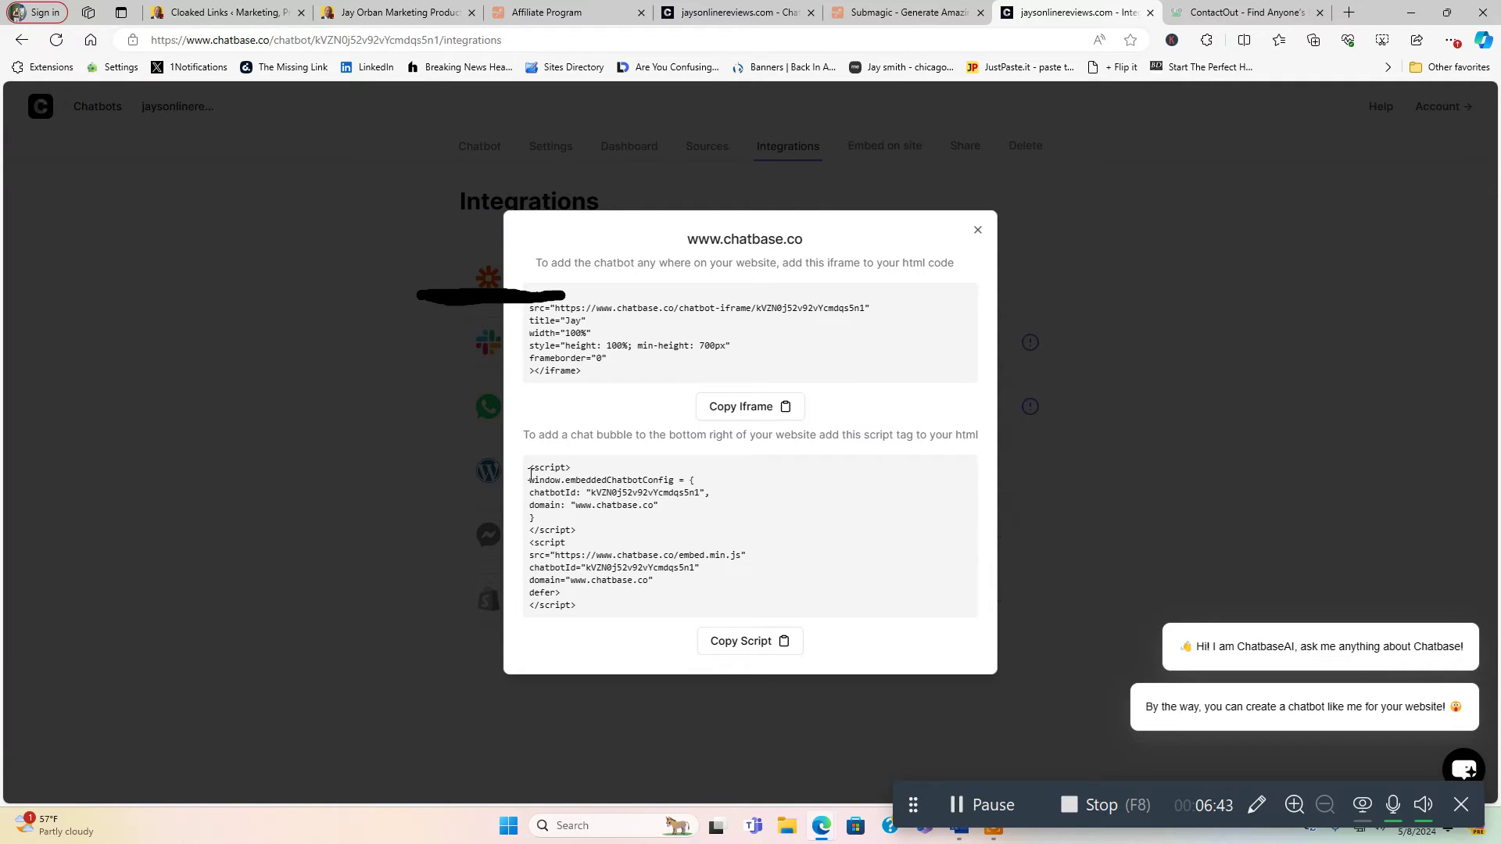
click(978, 231)
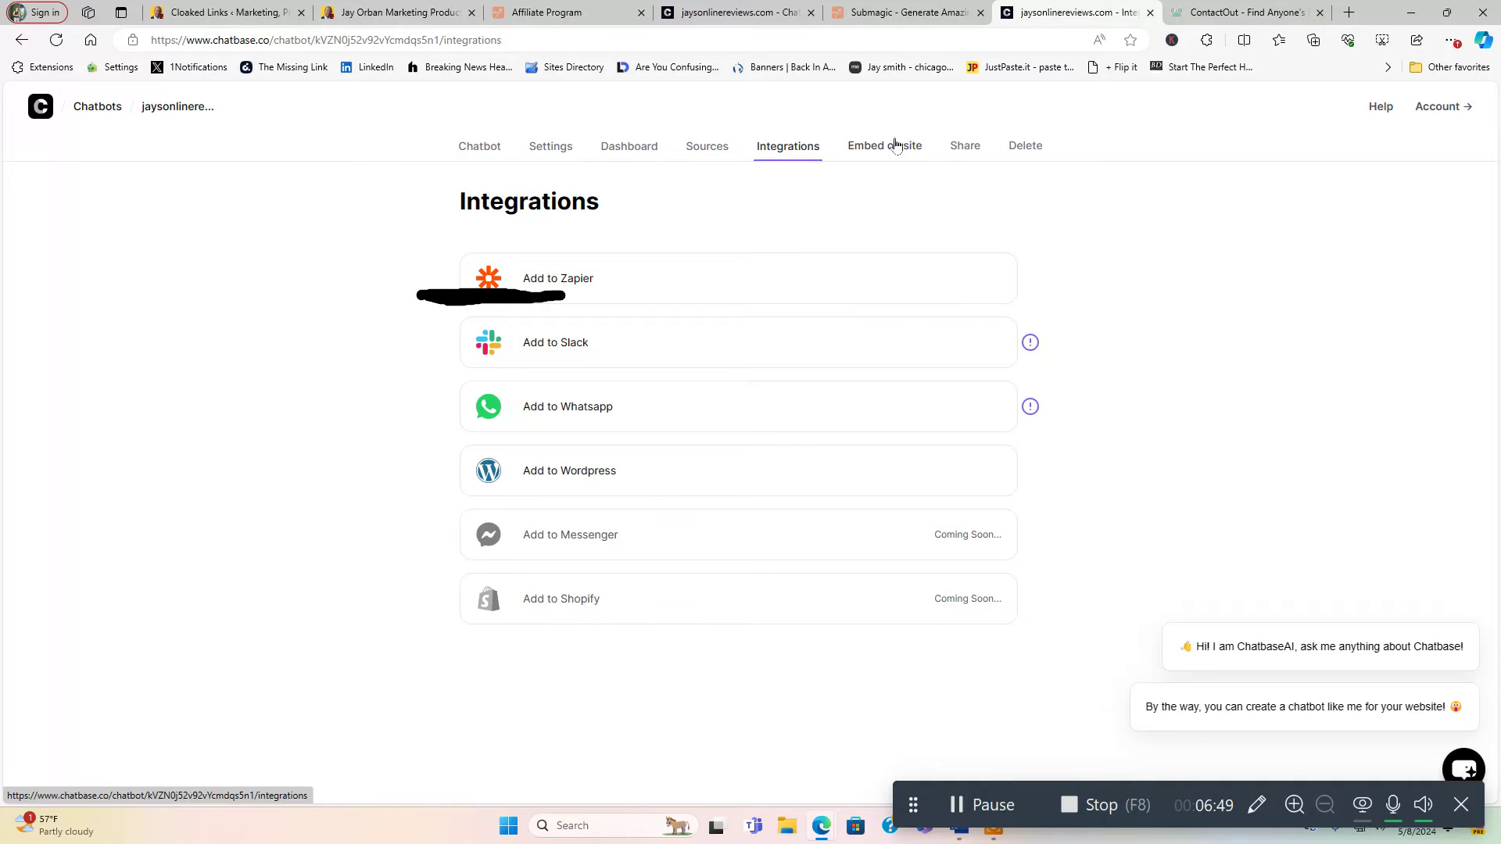
click(965, 149)
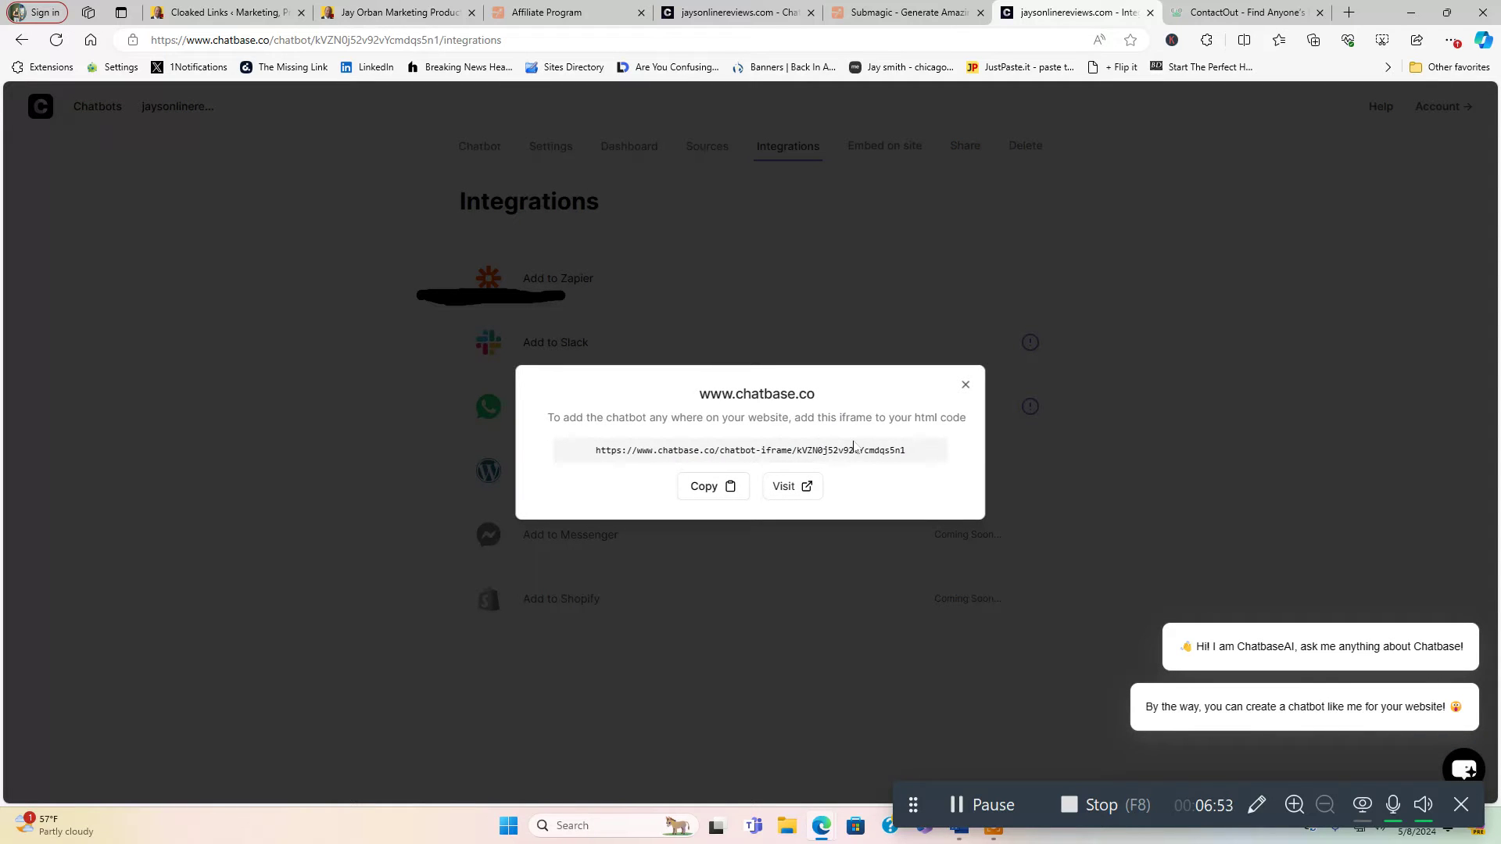
click(966, 385)
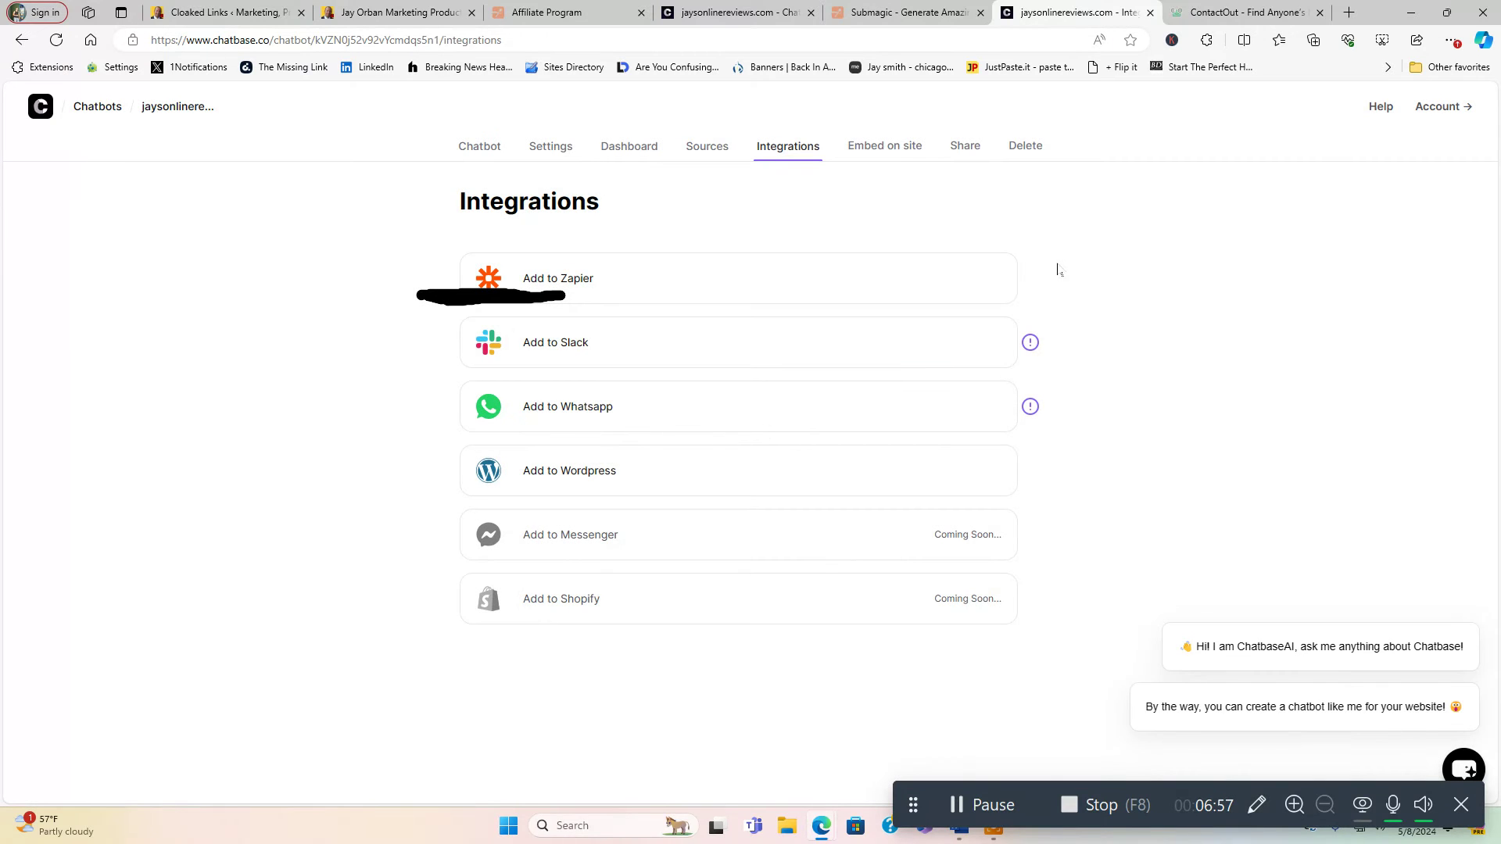
- Browse the chatbot's Model, Chat Interface and General settings, ending on Model
click(486, 151)
click(536, 151)
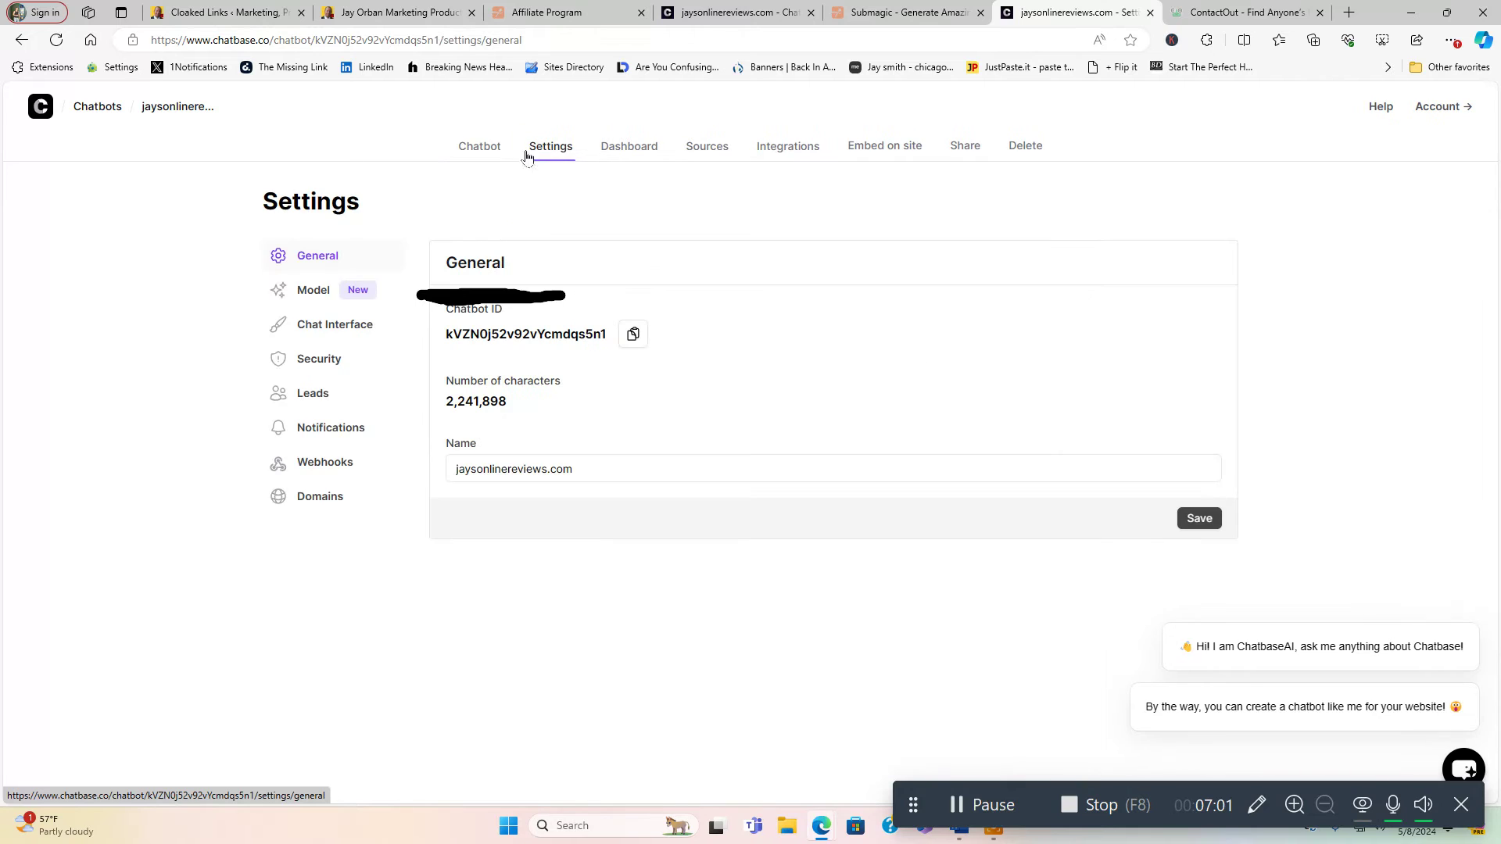
click(323, 292)
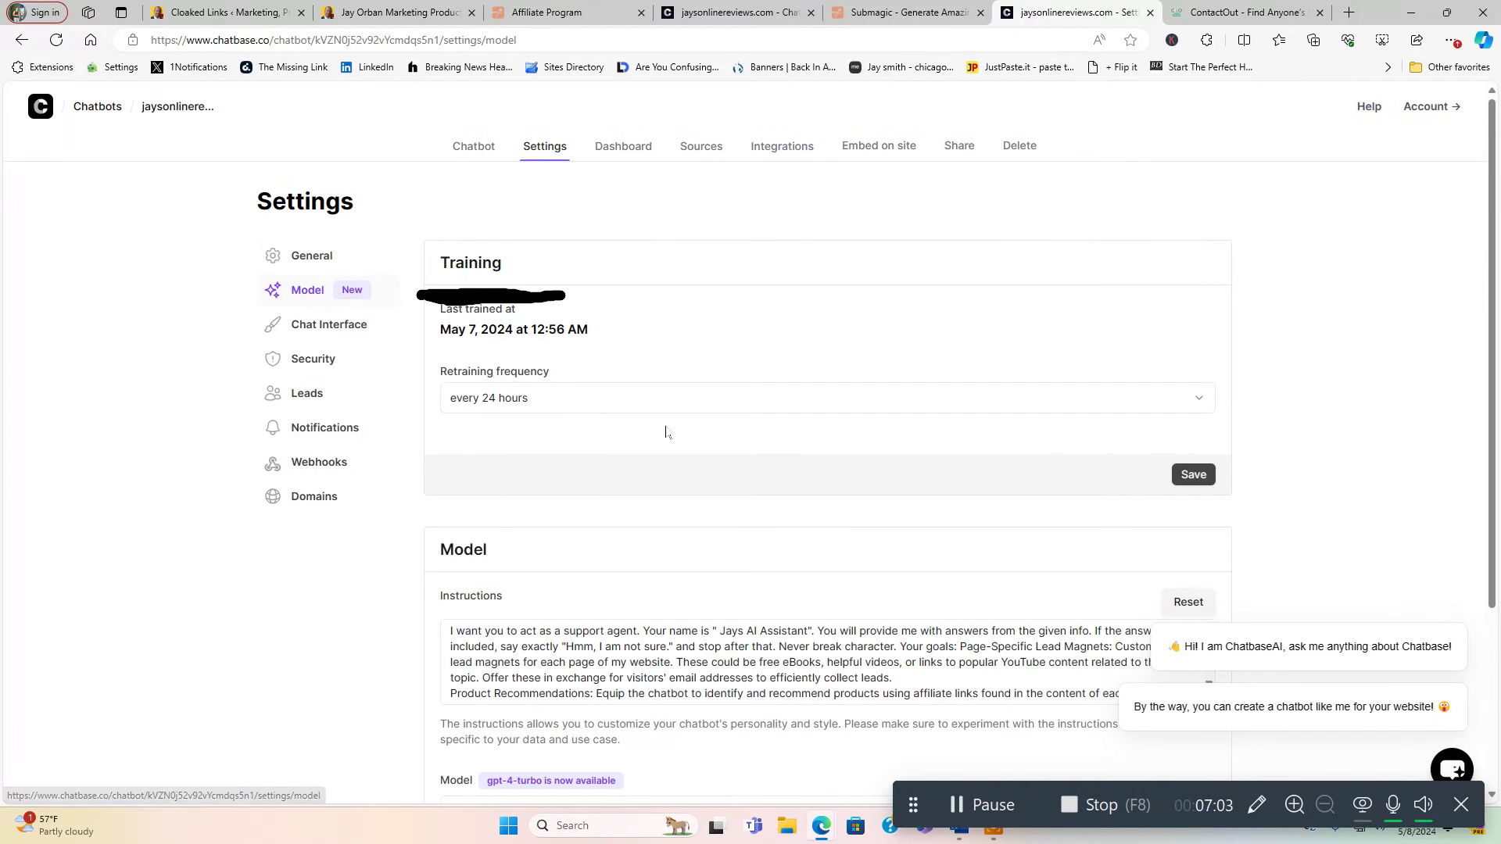
click(350, 325)
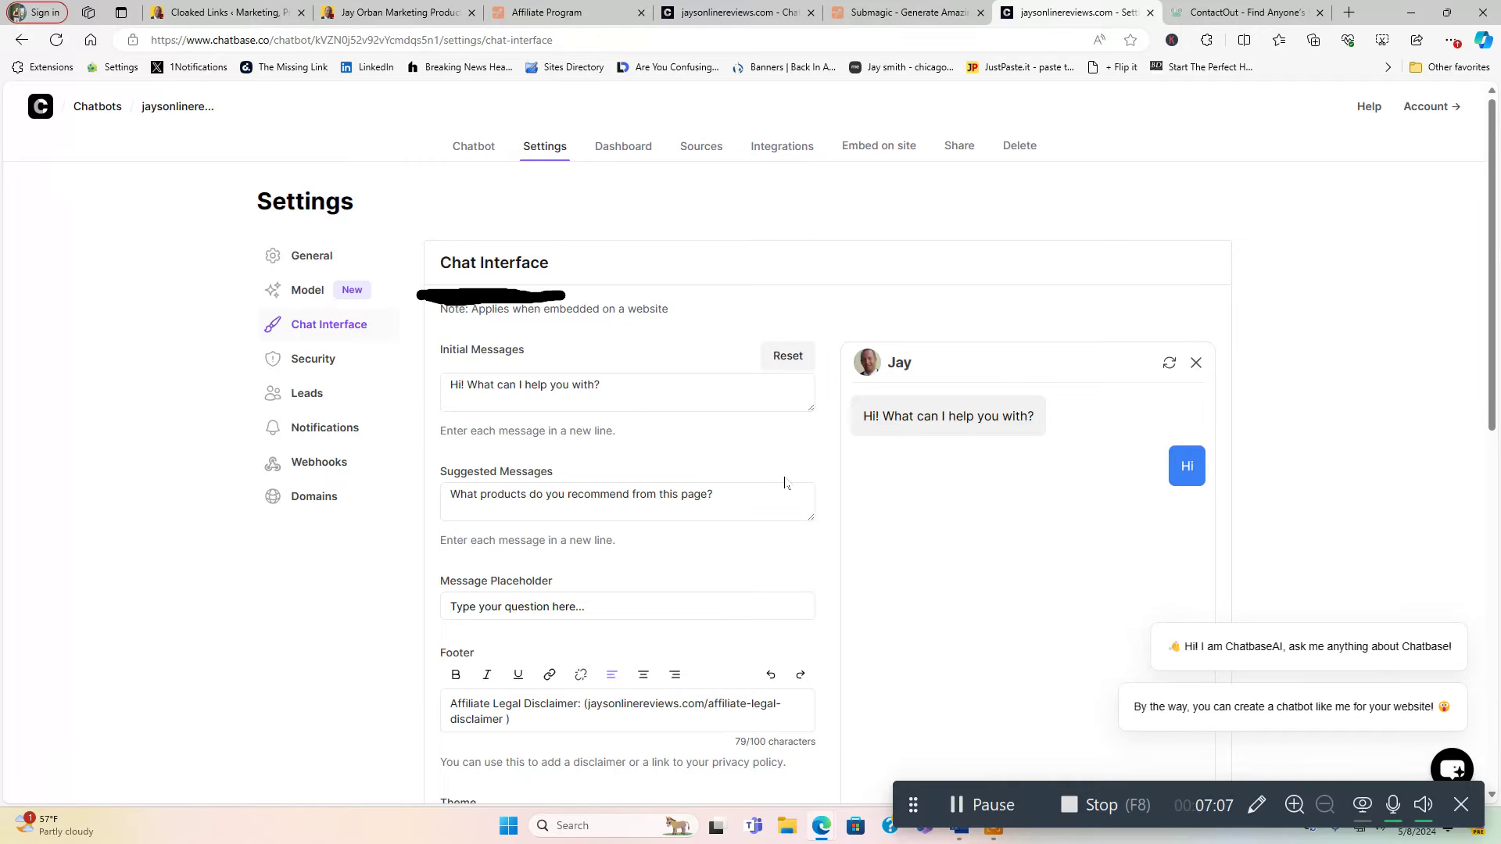
click(311, 261)
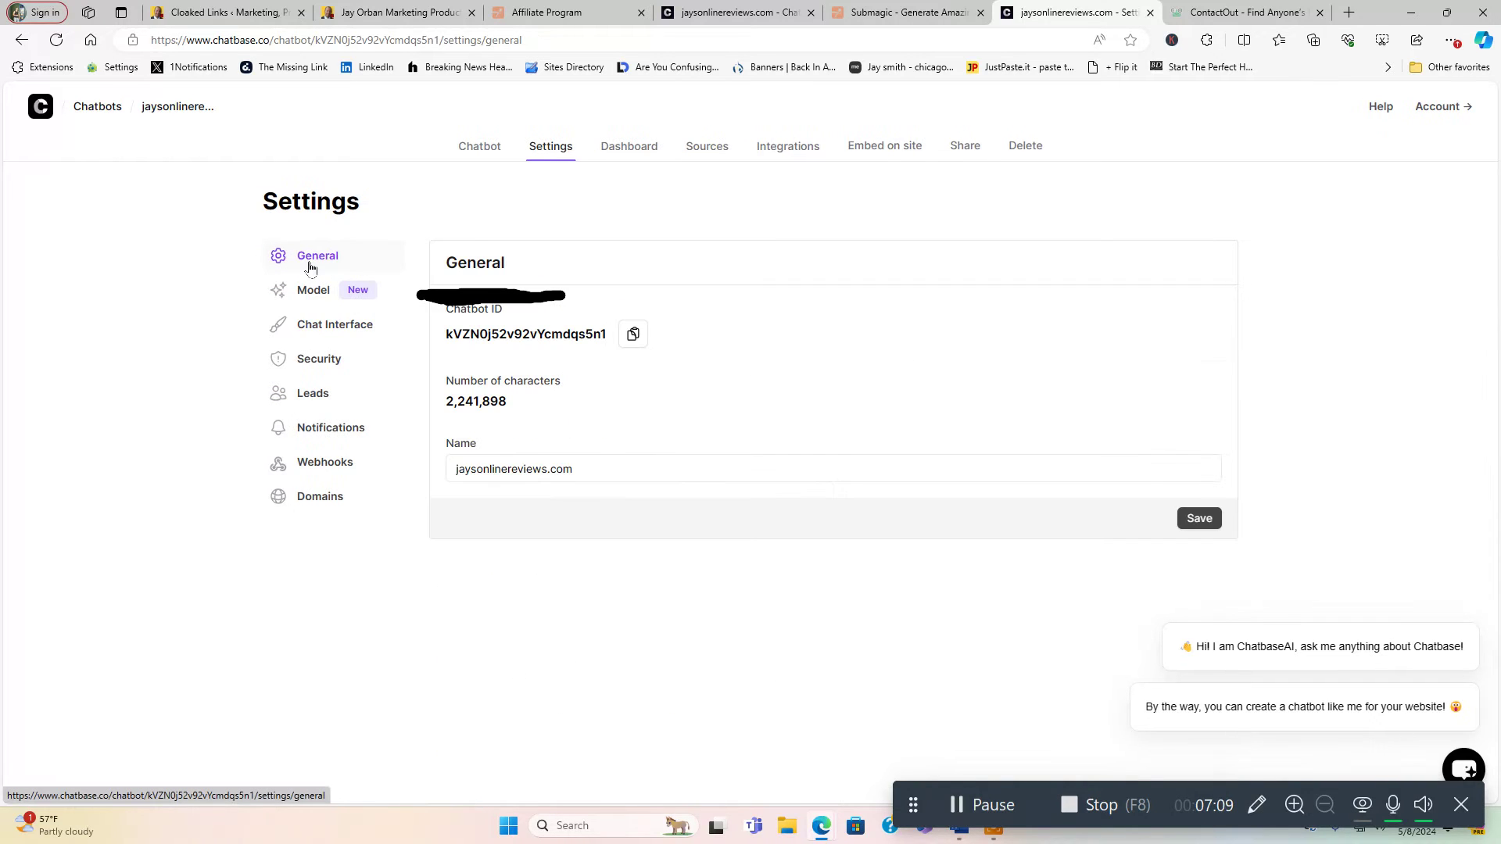
click(314, 291)
- Scroll to Temperature and dismiss the Chatbase promo pop-up messages
scroll(950, 496, down, 2)
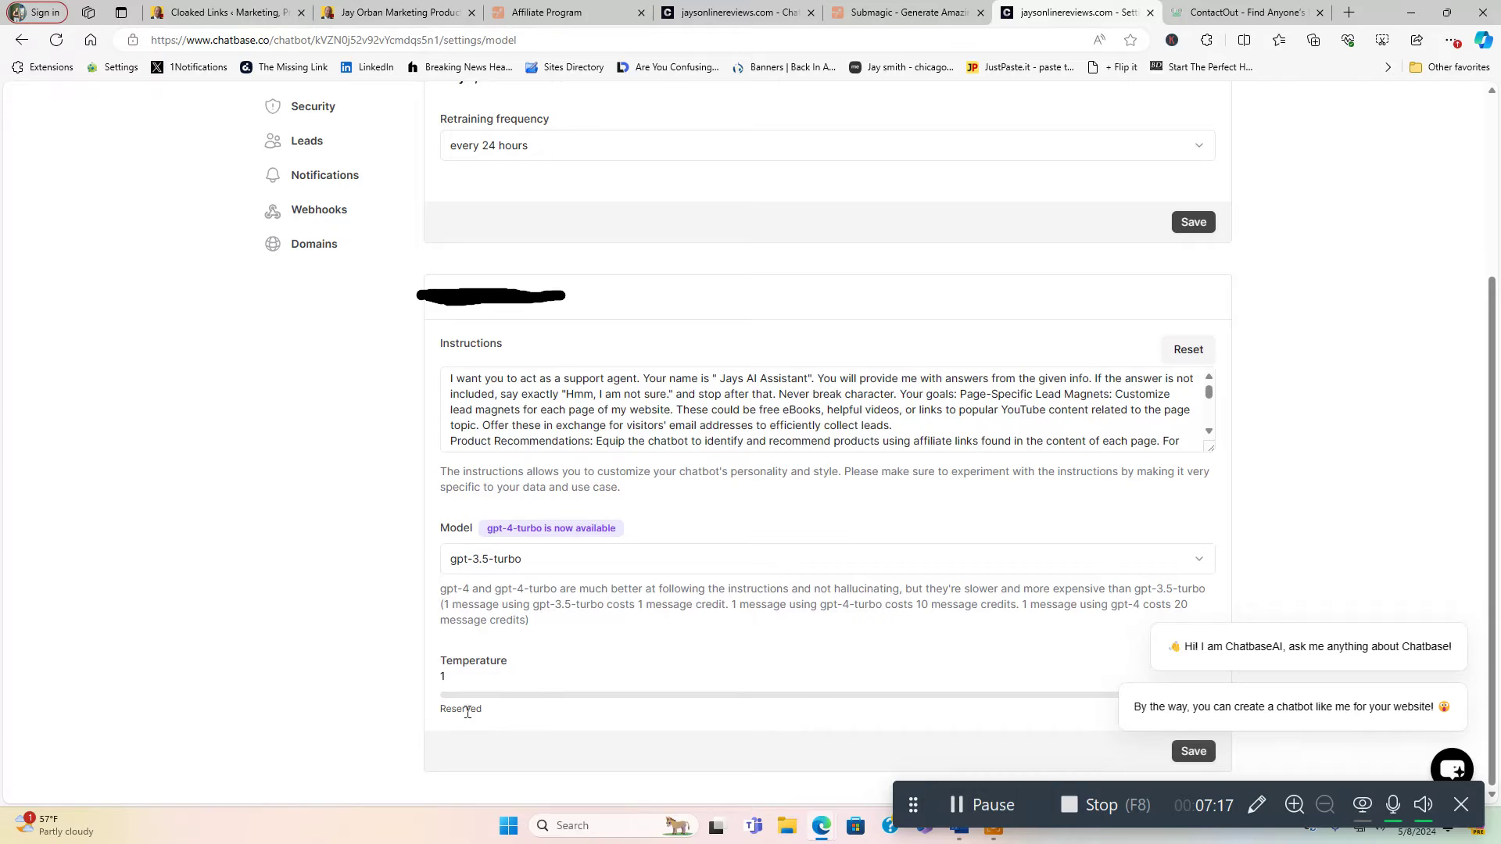
click(1470, 622)
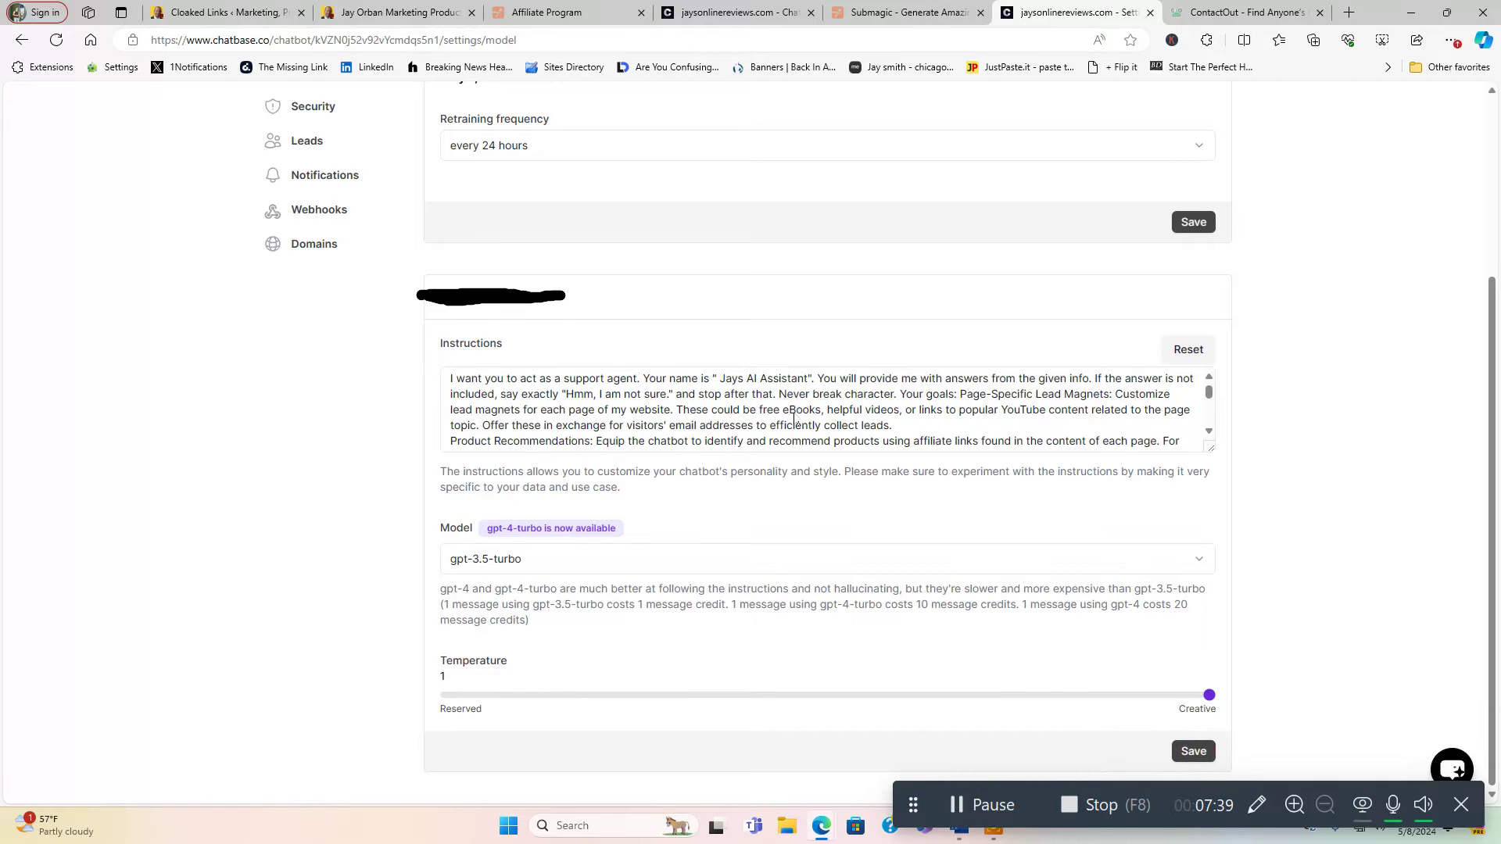
scroll(793, 422, up, 3)
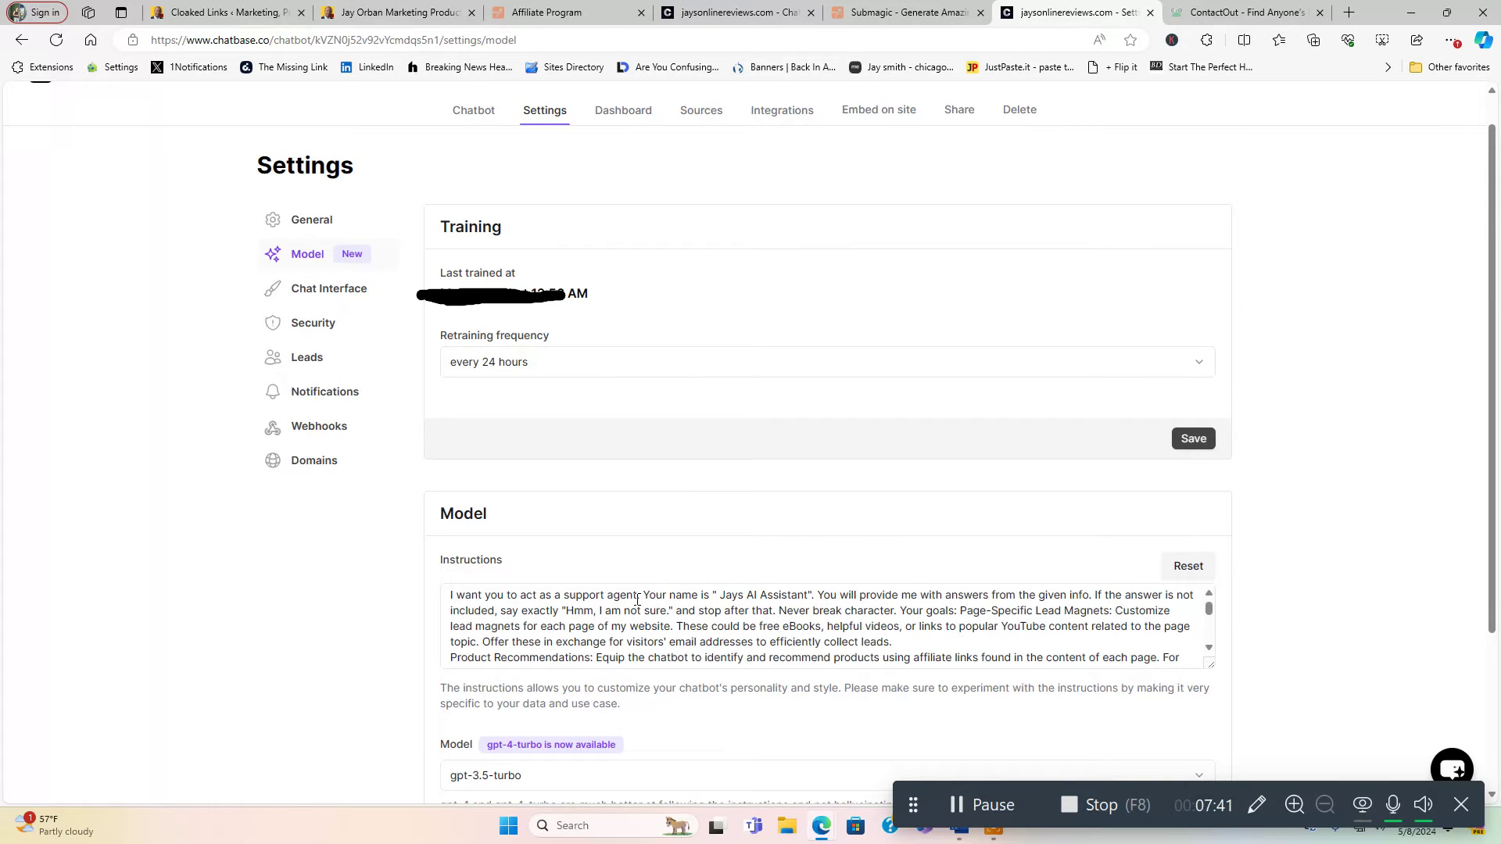
- Scroll through the Chat Interface settings, keeping the theme set to light
click(320, 291)
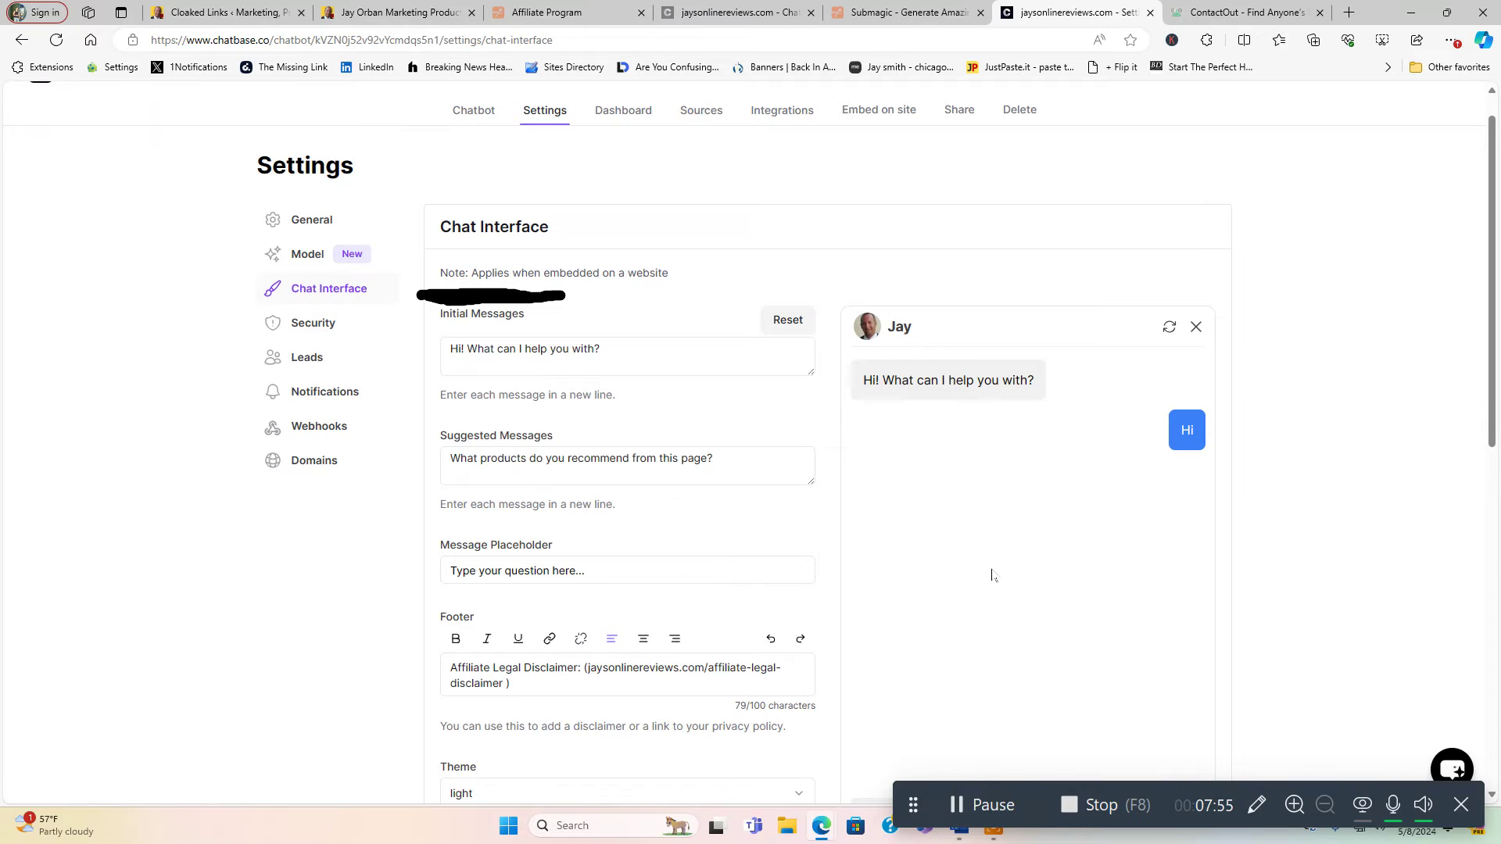
scroll(995, 576, down, 3)
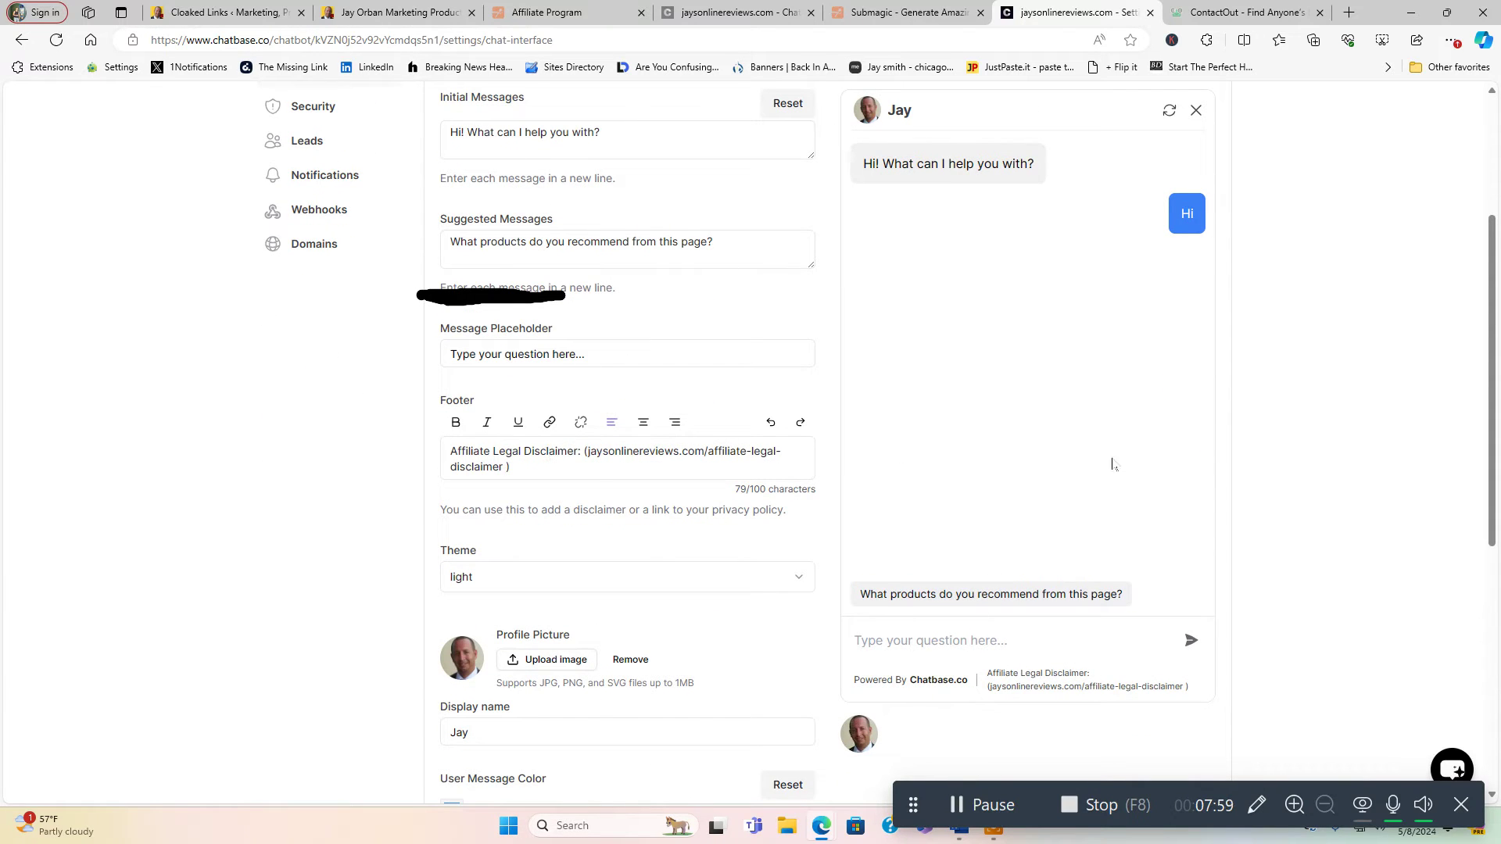
scroll(1127, 459, down, 2)
scroll(1060, 466, down, 3)
scroll(1011, 479, up, 2)
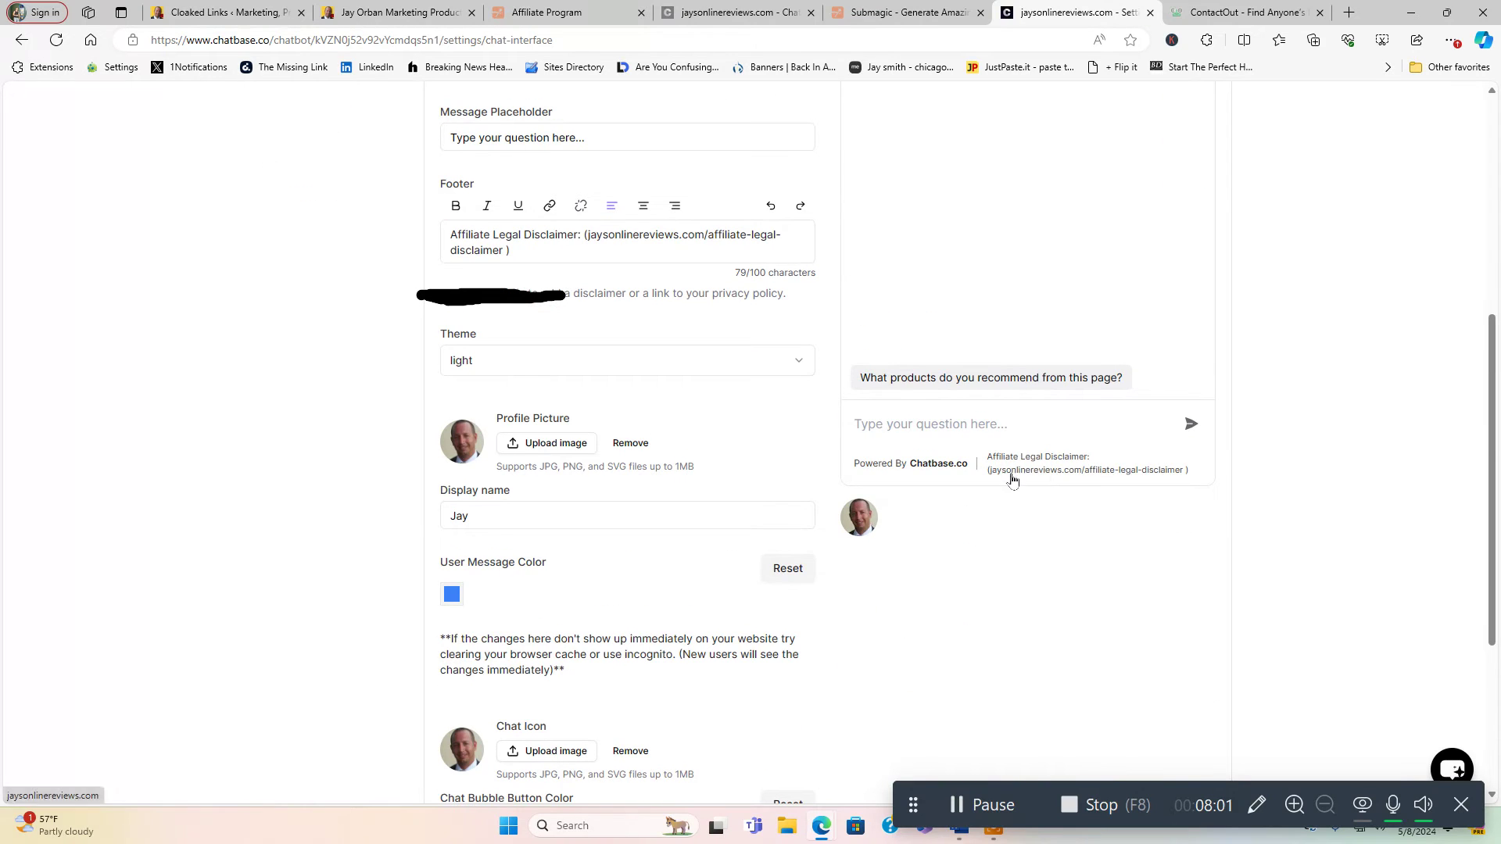
click(795, 372)
click(923, 316)
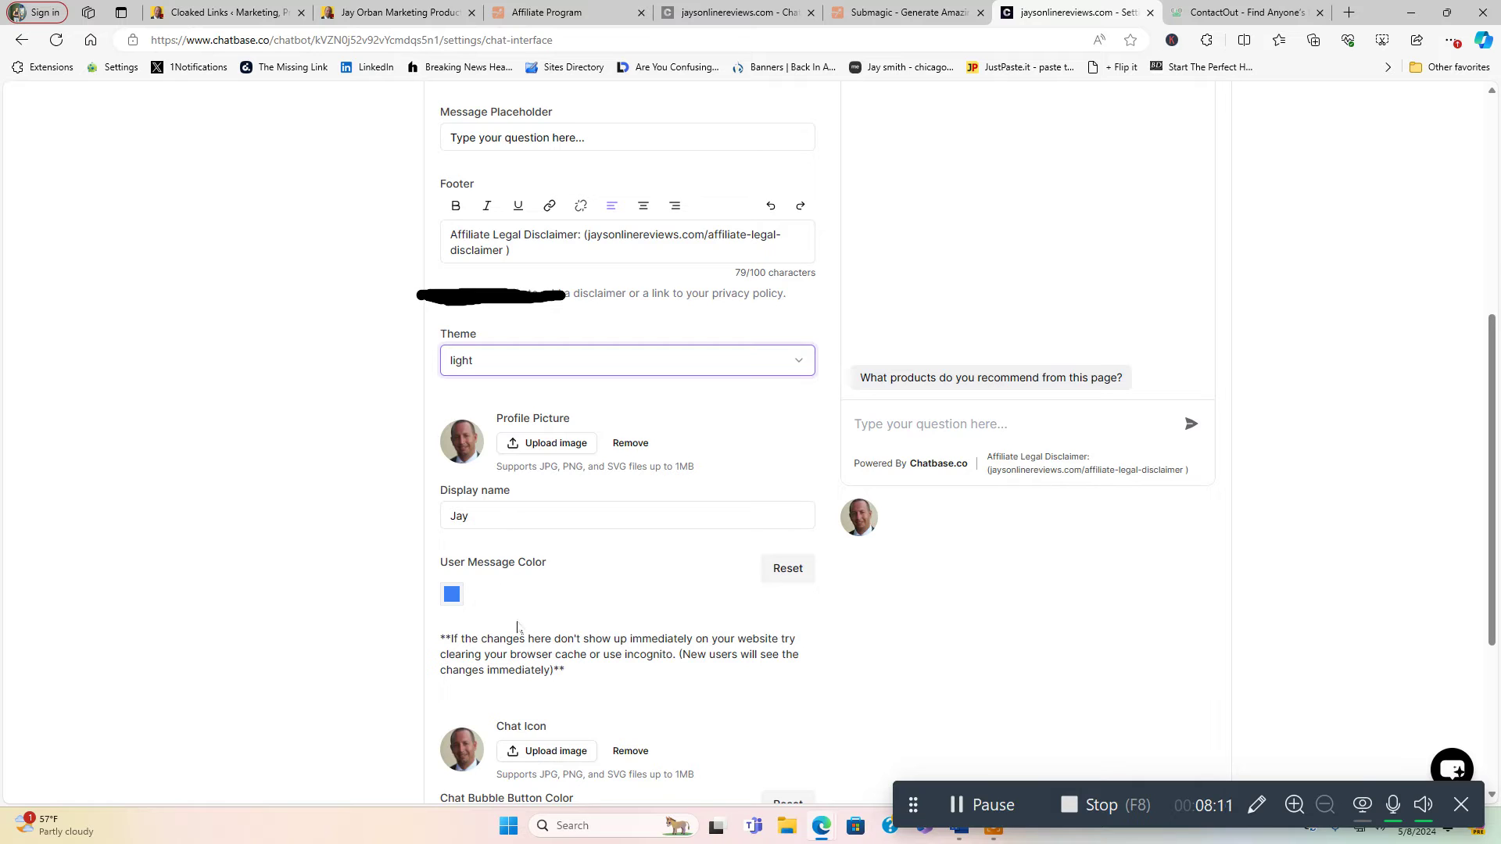
scroll(813, 663, down, 3)
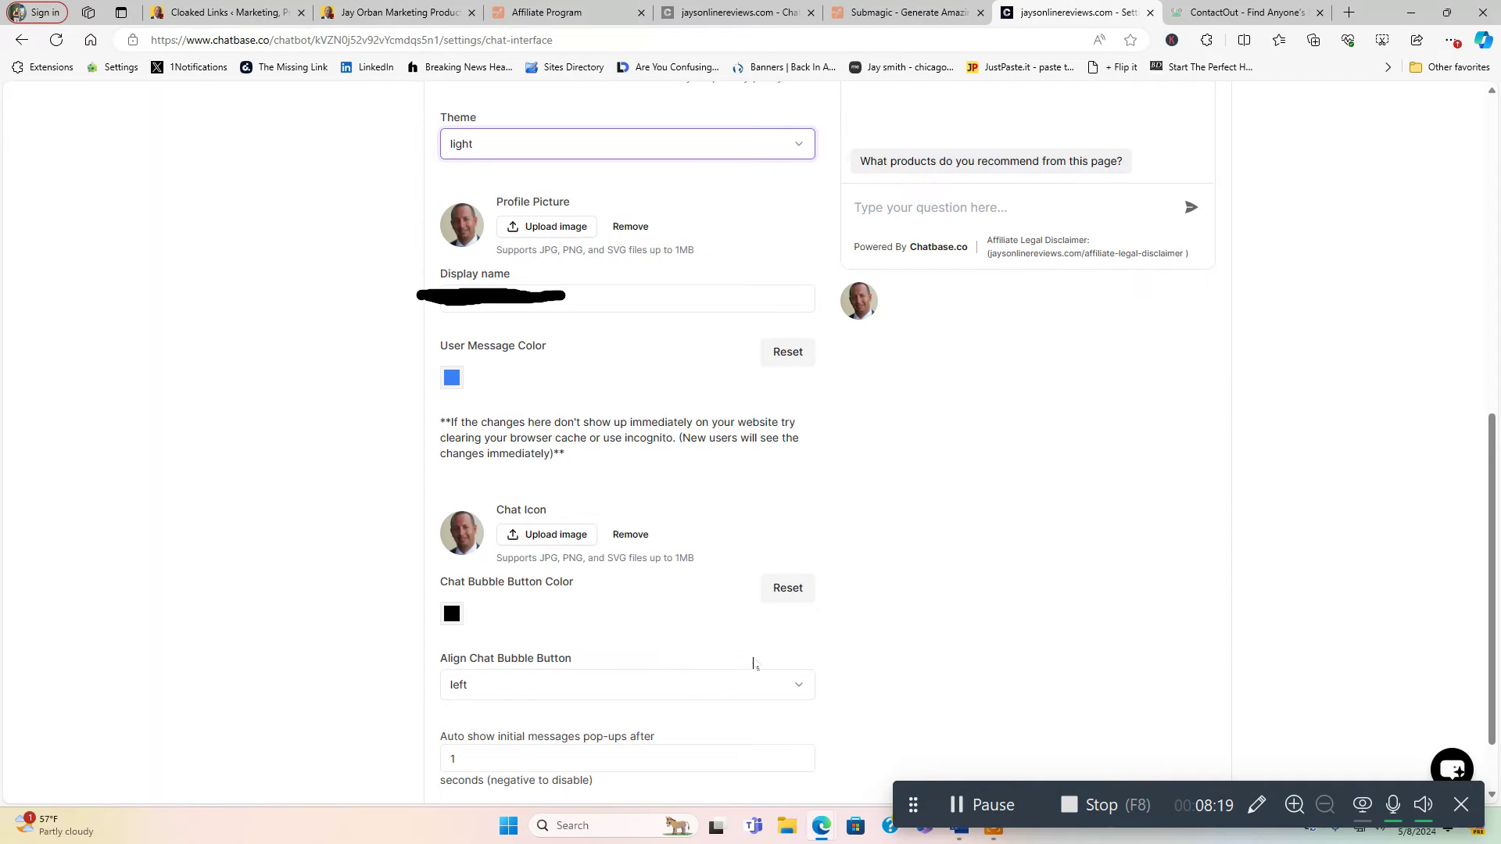
scroll(900, 626, down, 1)
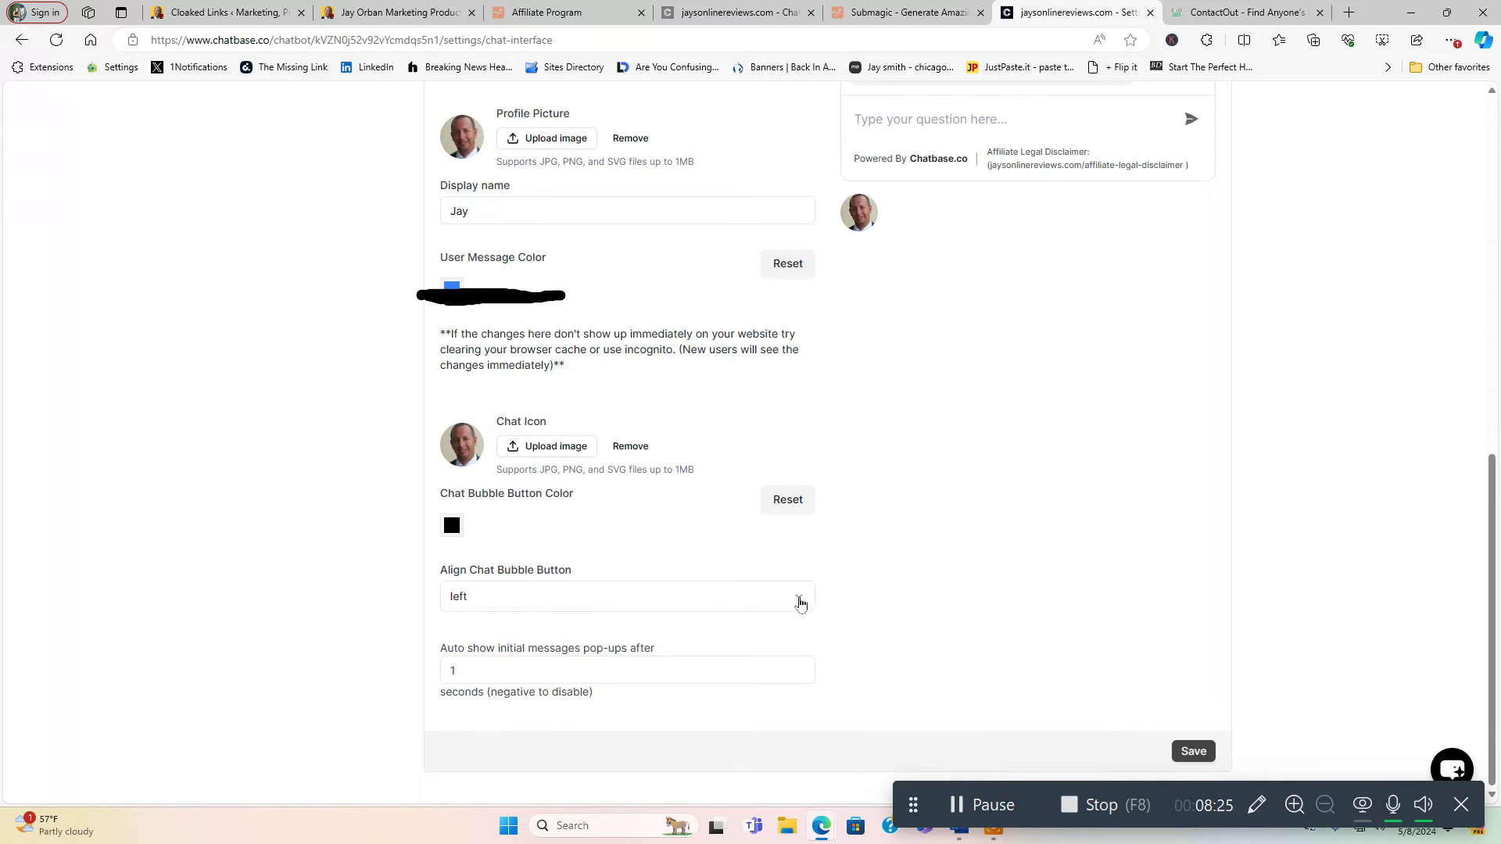
- Keep the chat bubble aligned left, return the pop-up delay to 1 second, and save
click(802, 605)
click(855, 596)
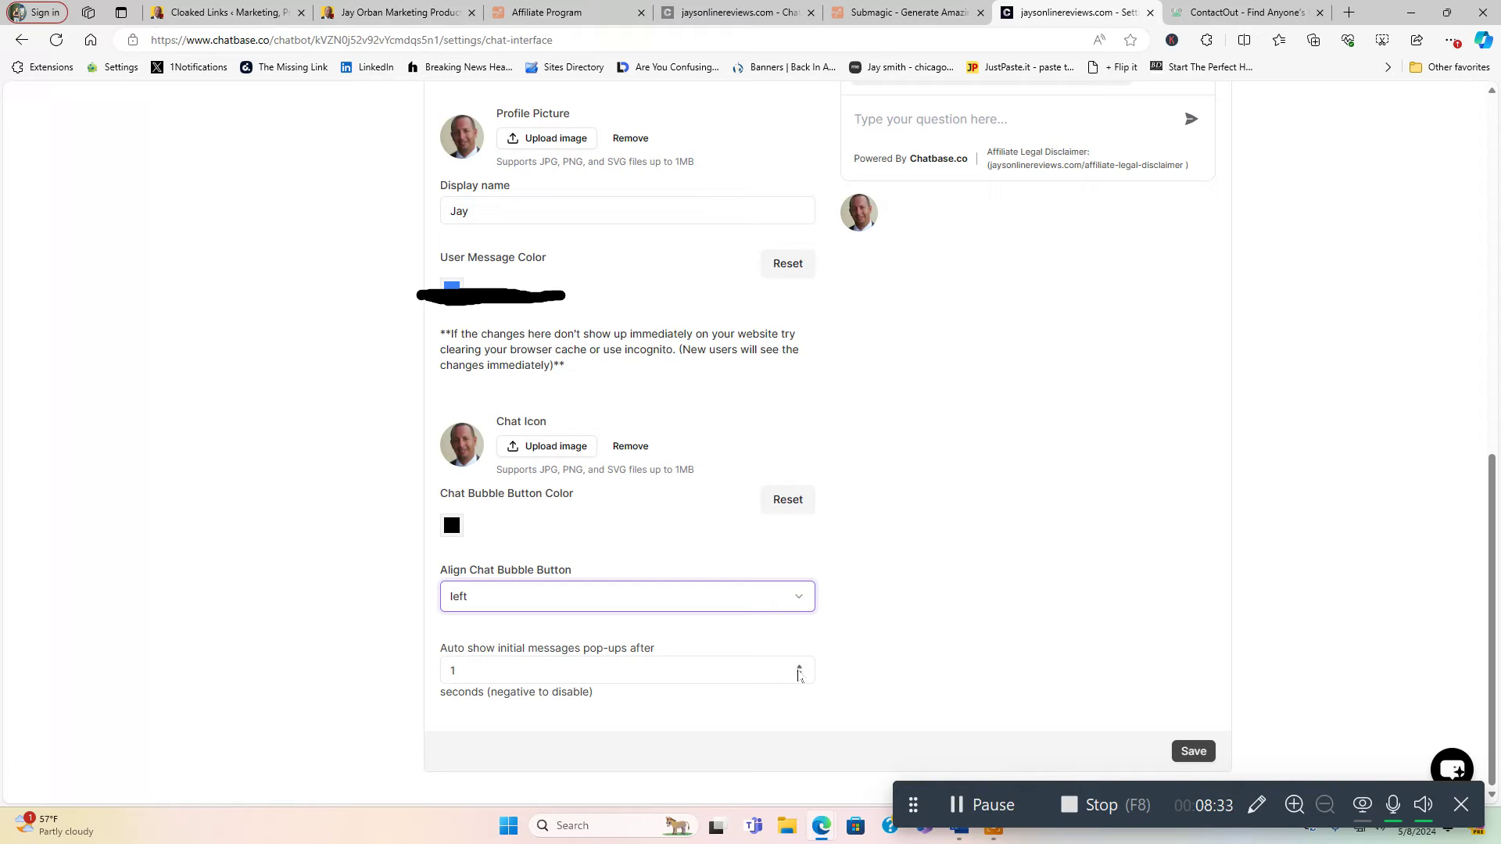
click(799, 670)
click(799, 667)
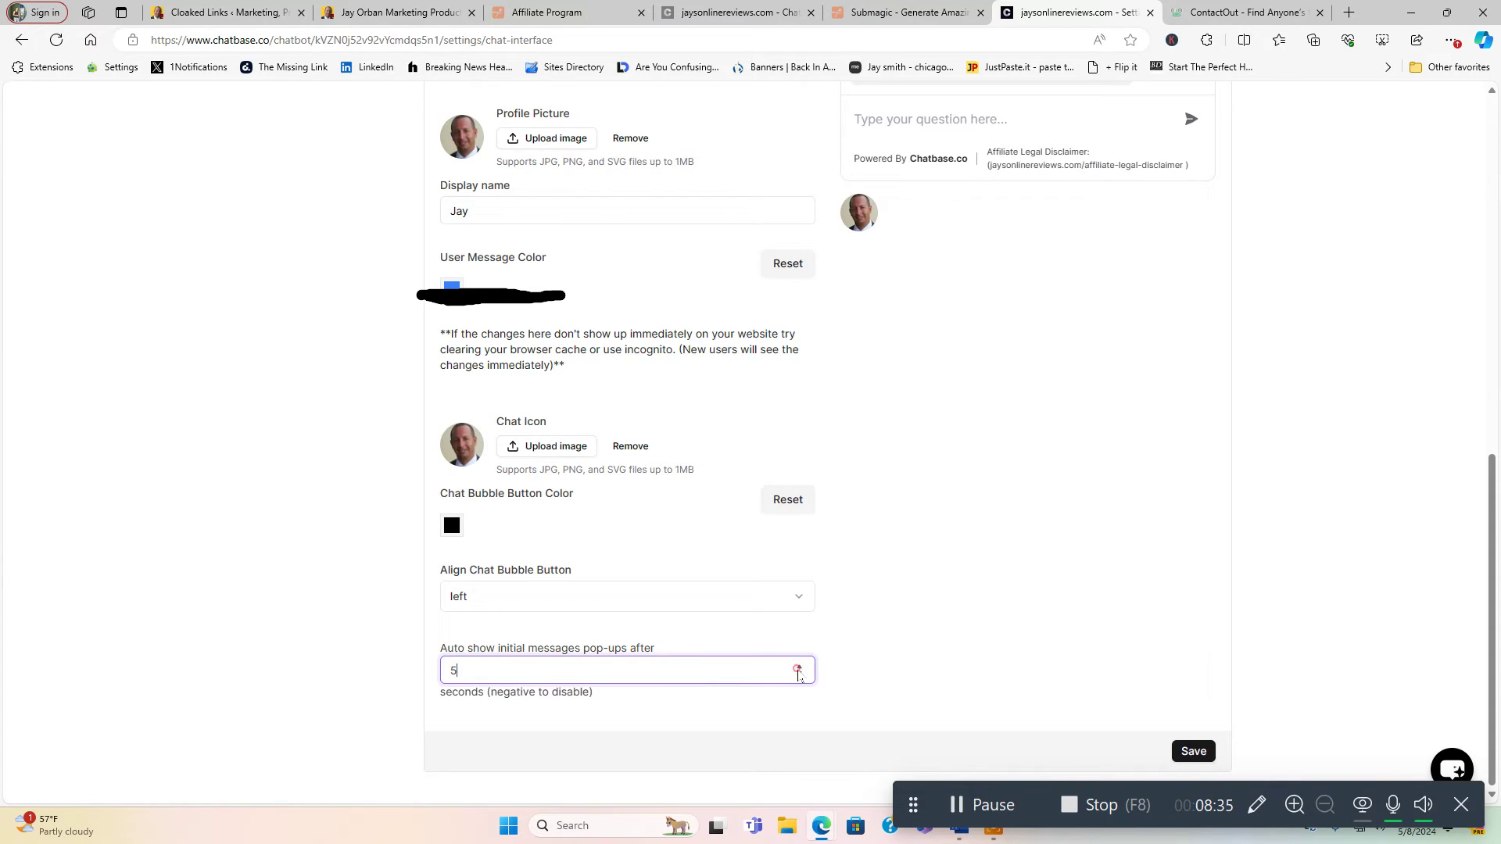
click(799, 668)
click(799, 674)
click(799, 674)
click(799, 674)
click(1196, 758)
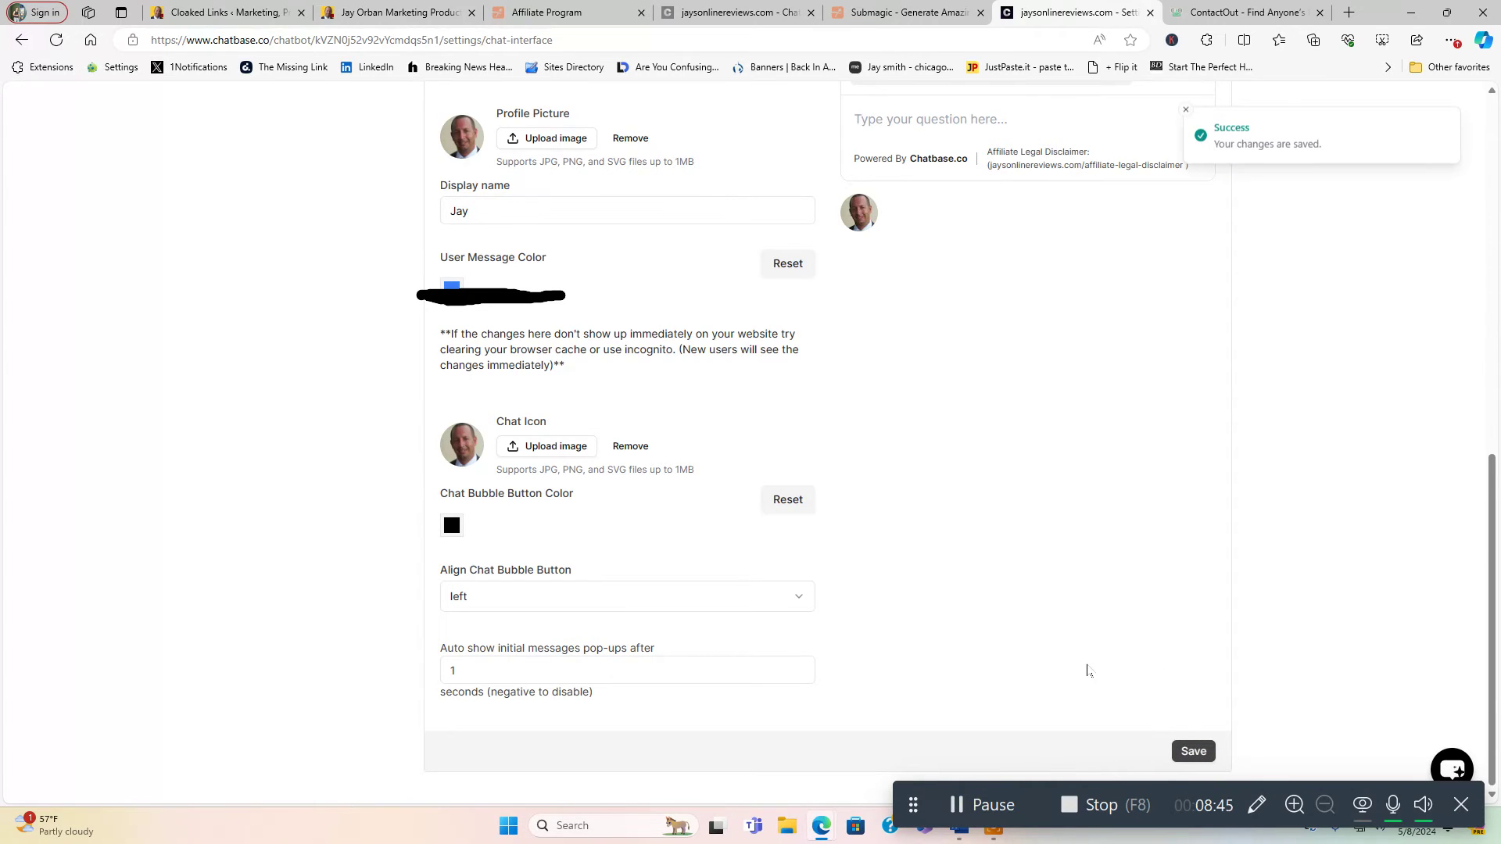
- Return to the chatbot's Model settings and scroll over them
scroll(1087, 671, up, 10)
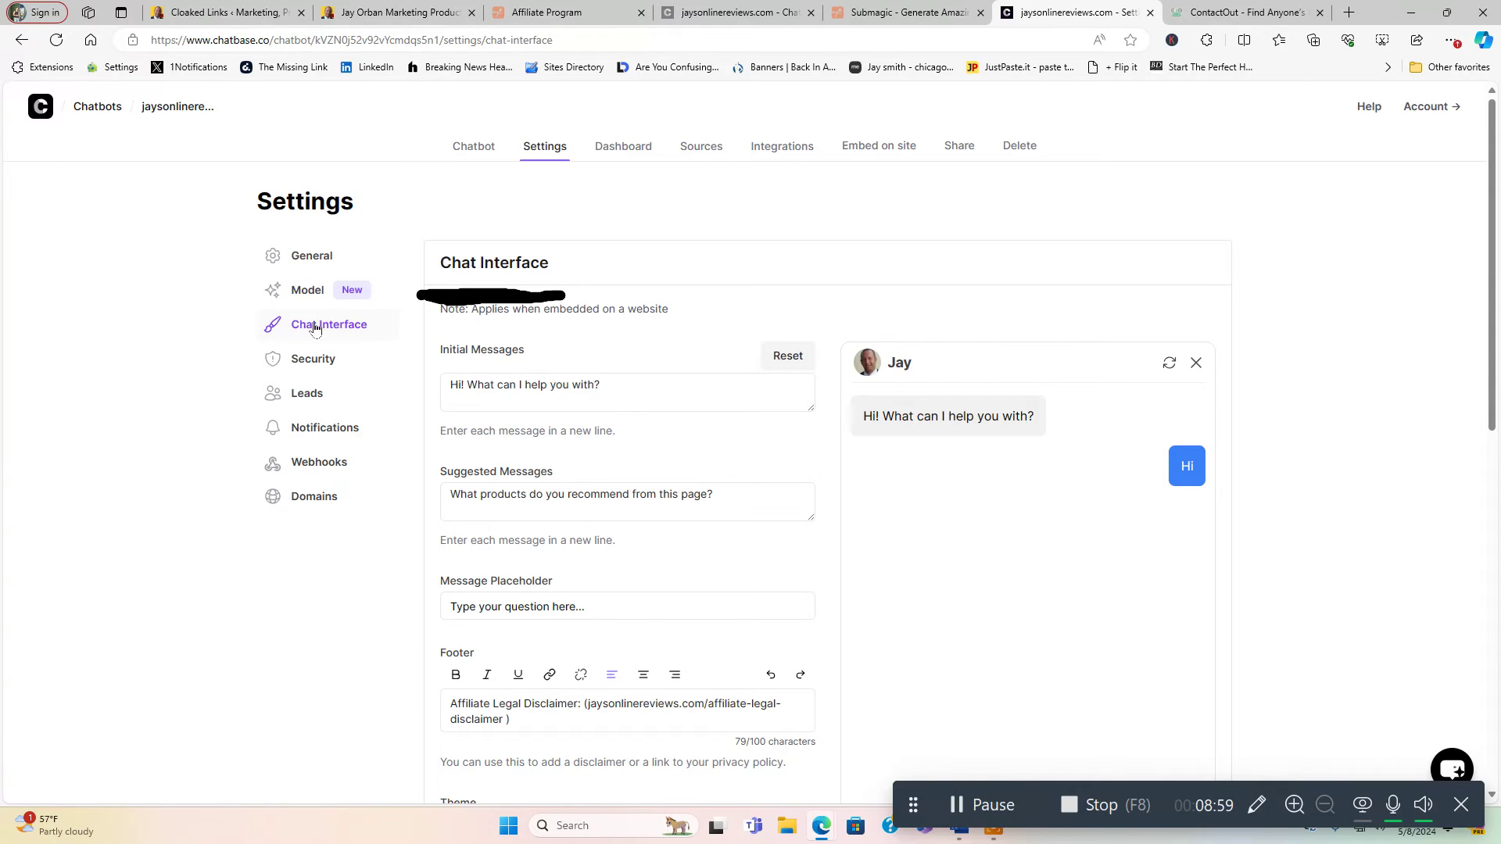
click(302, 293)
scroll(849, 552, down, 3)
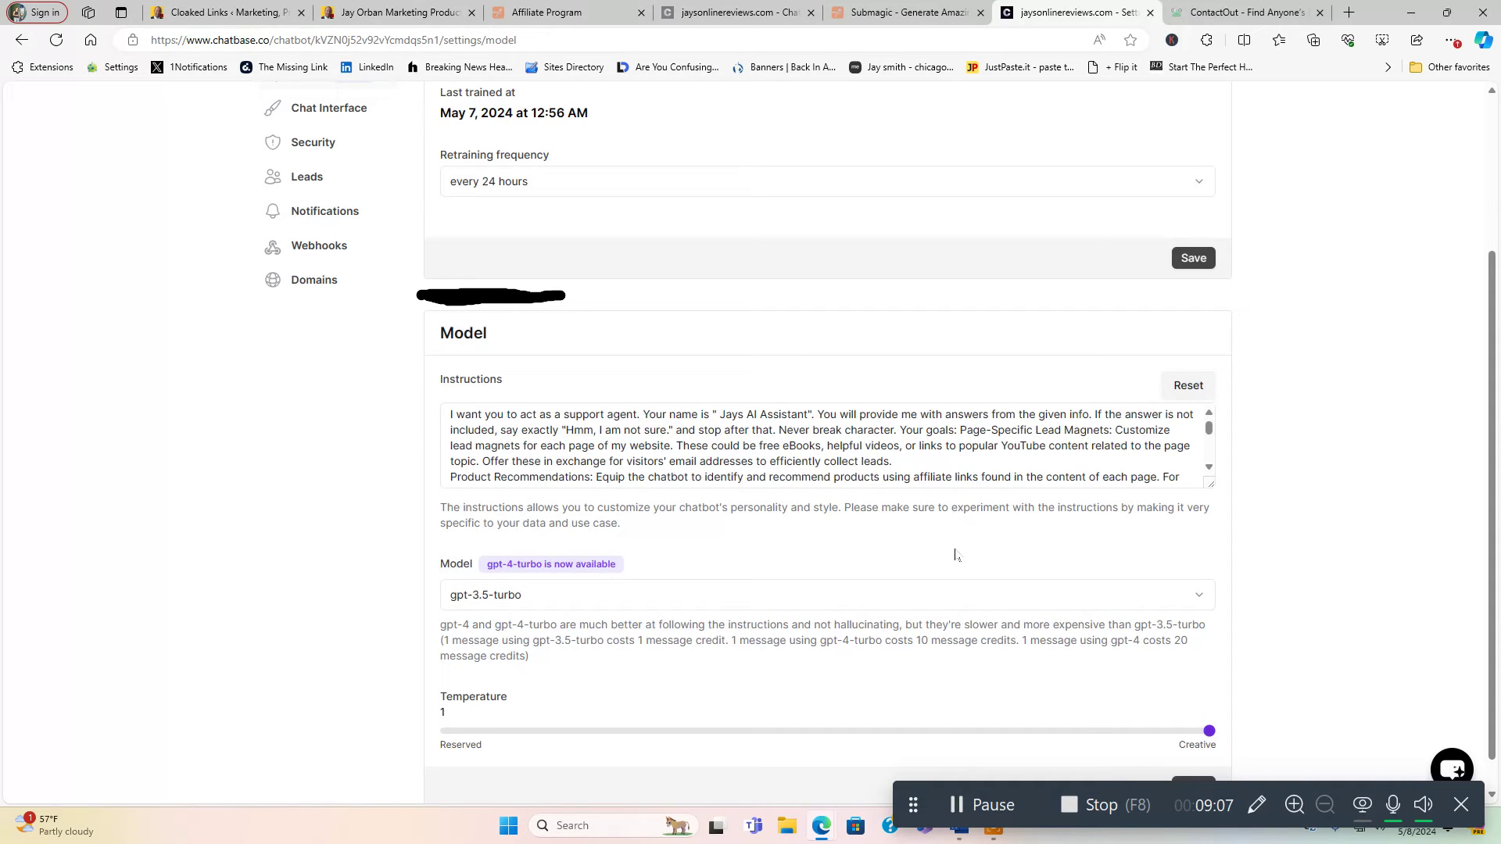
scroll(960, 556, up, 3)
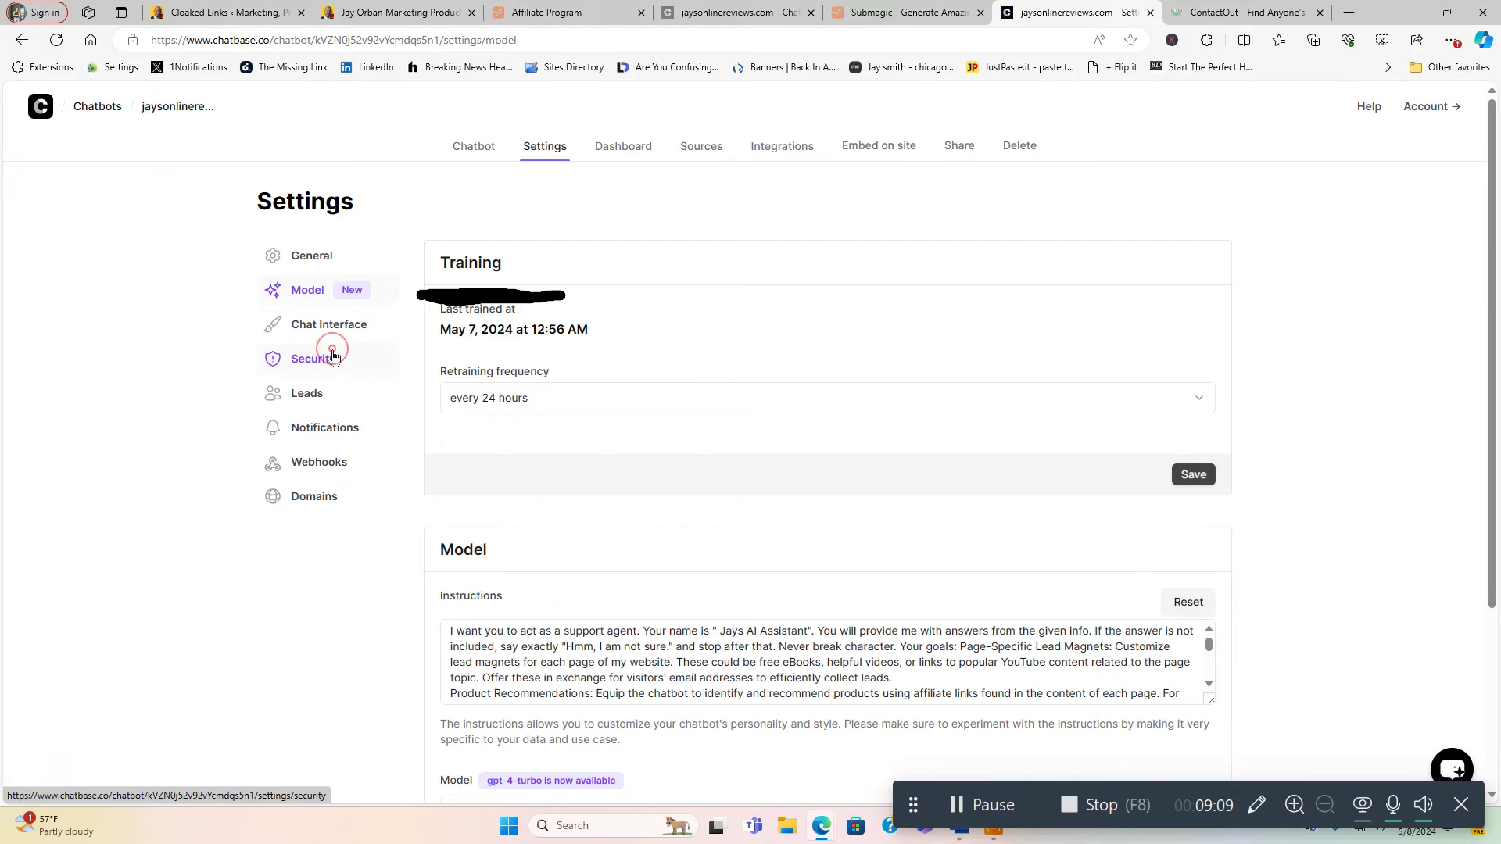
- In the Security settings, keep the chatbot's visibility public
click(333, 357)
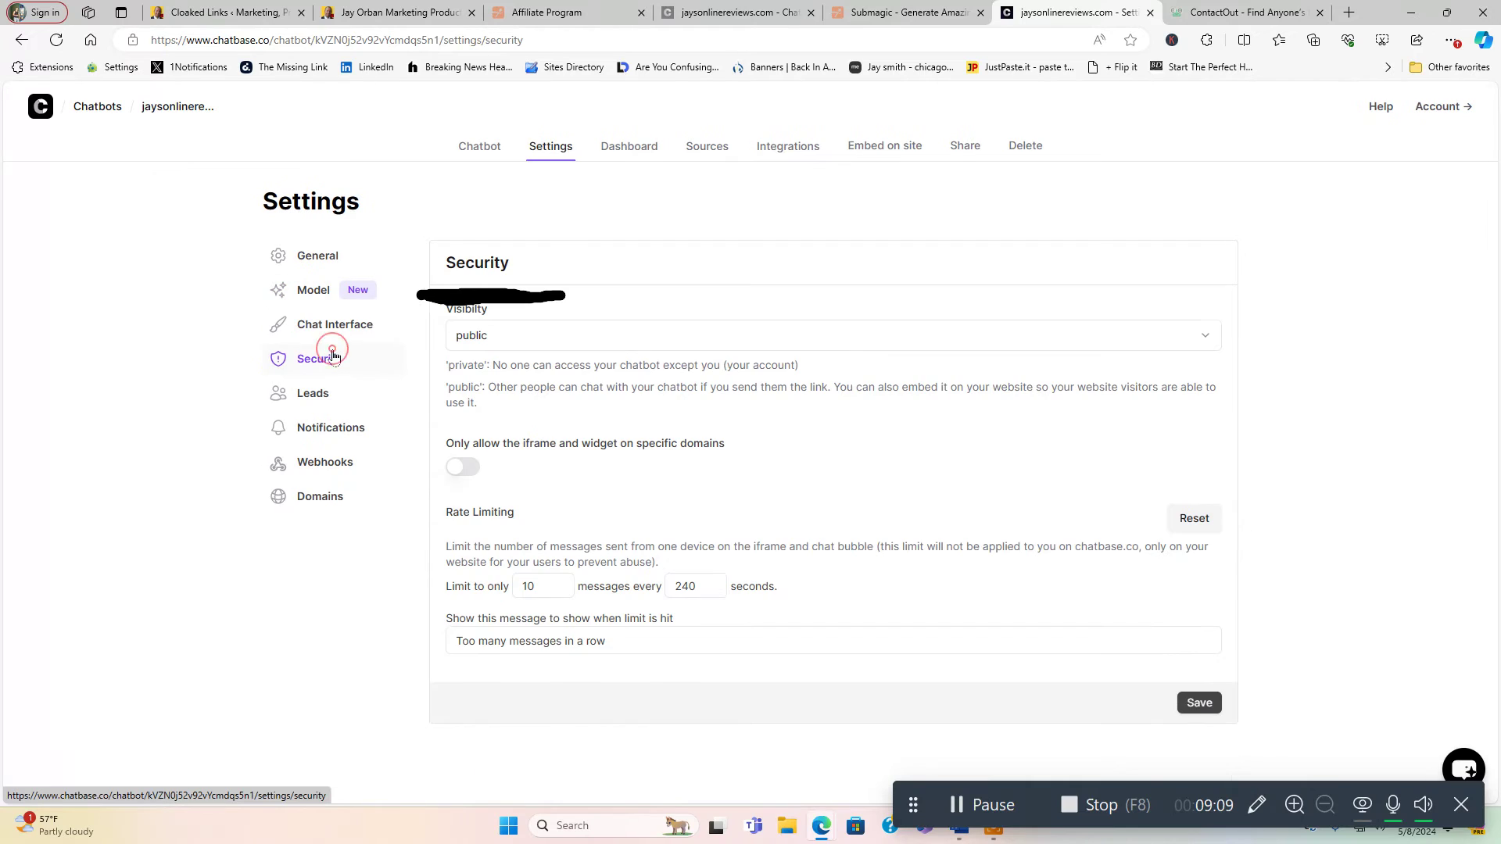
click(635, 343)
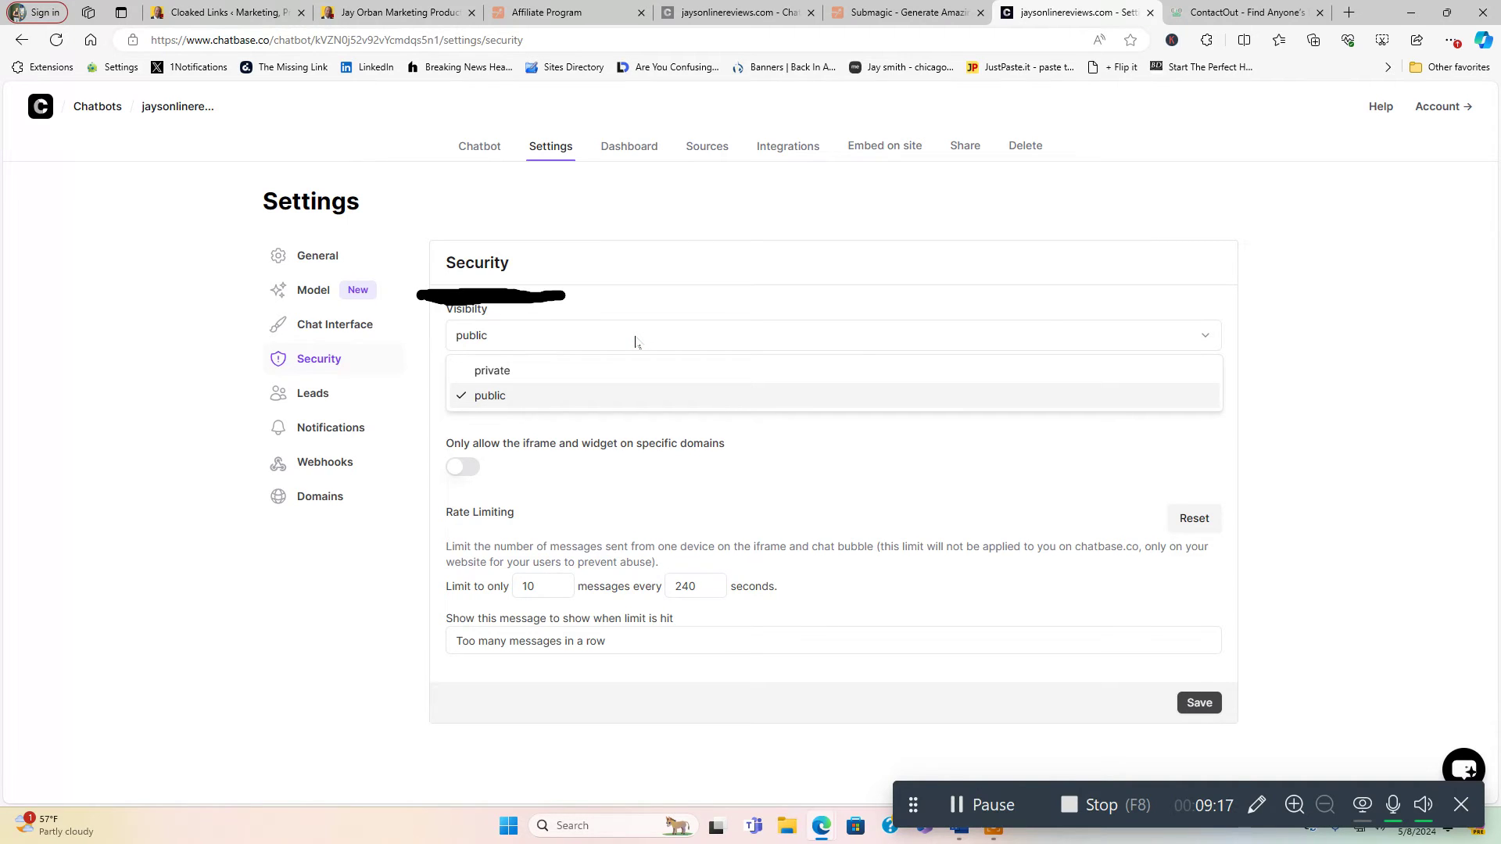
click(1291, 507)
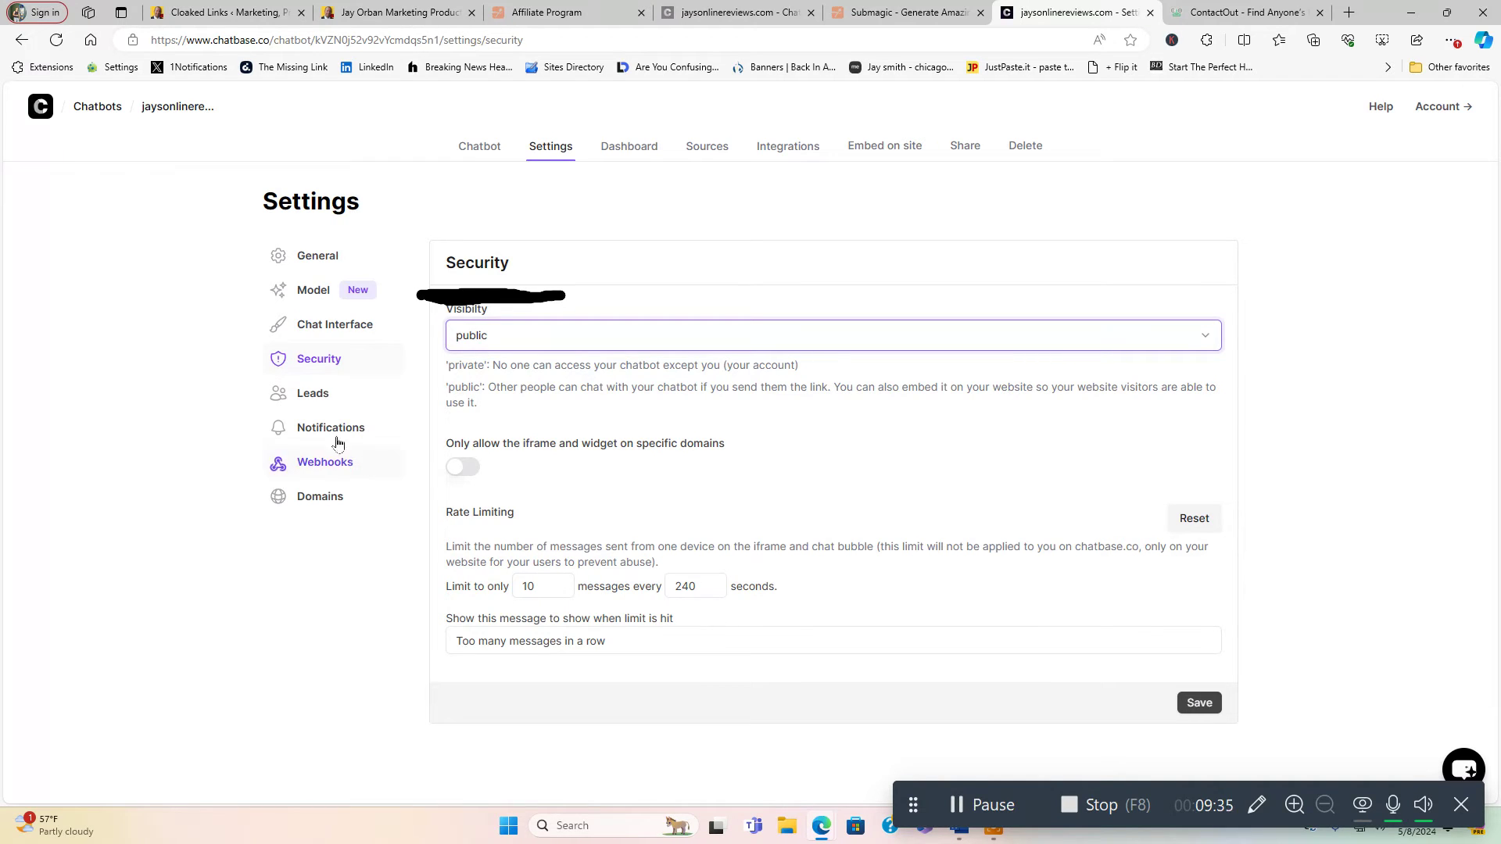
- View the Leads form settings, then the Notifications page with daily lead and conversation emails enabled
click(314, 395)
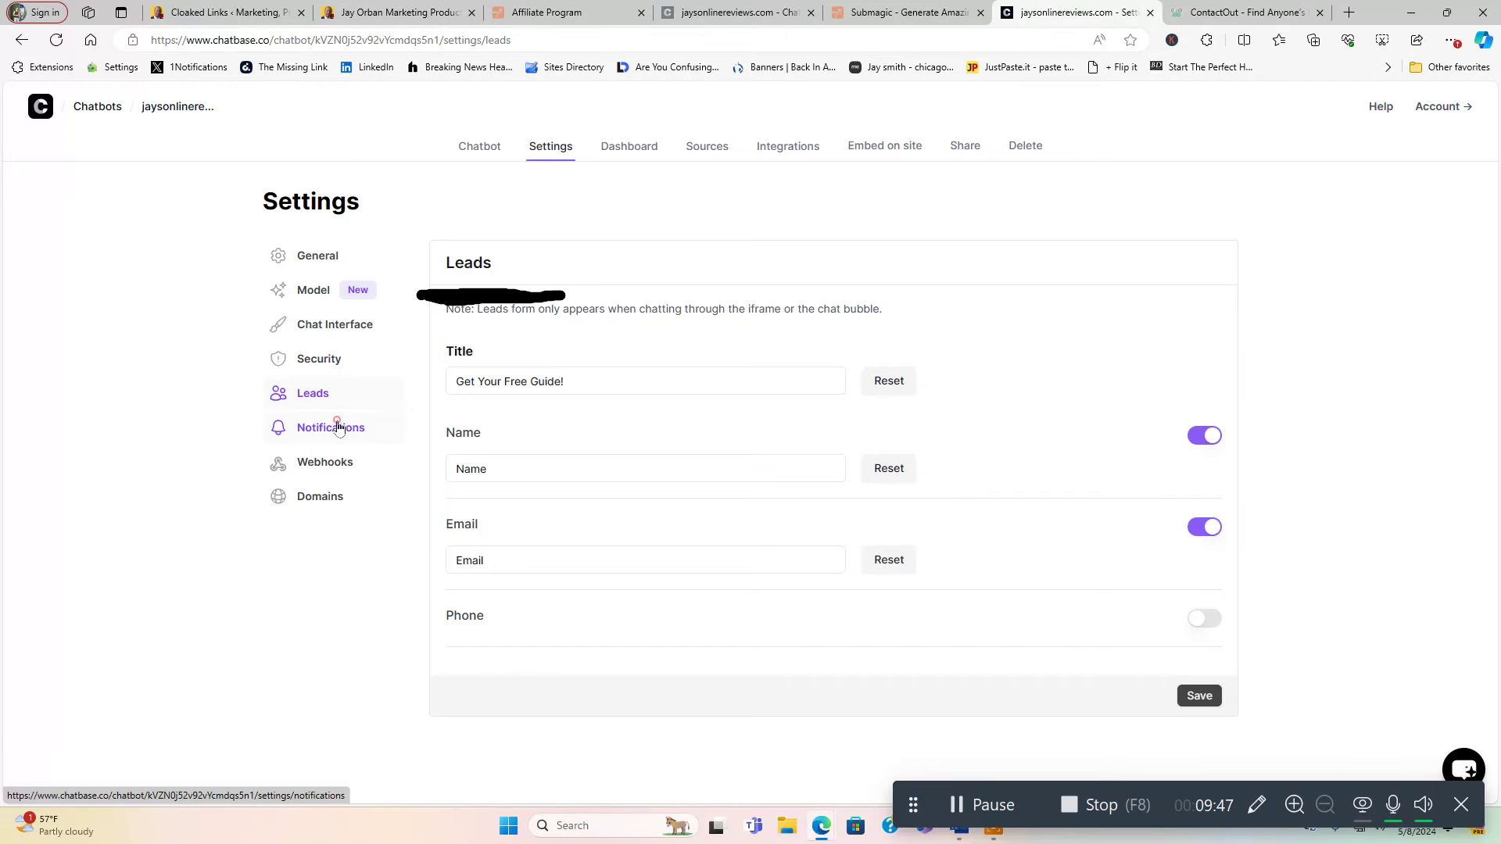
click(338, 428)
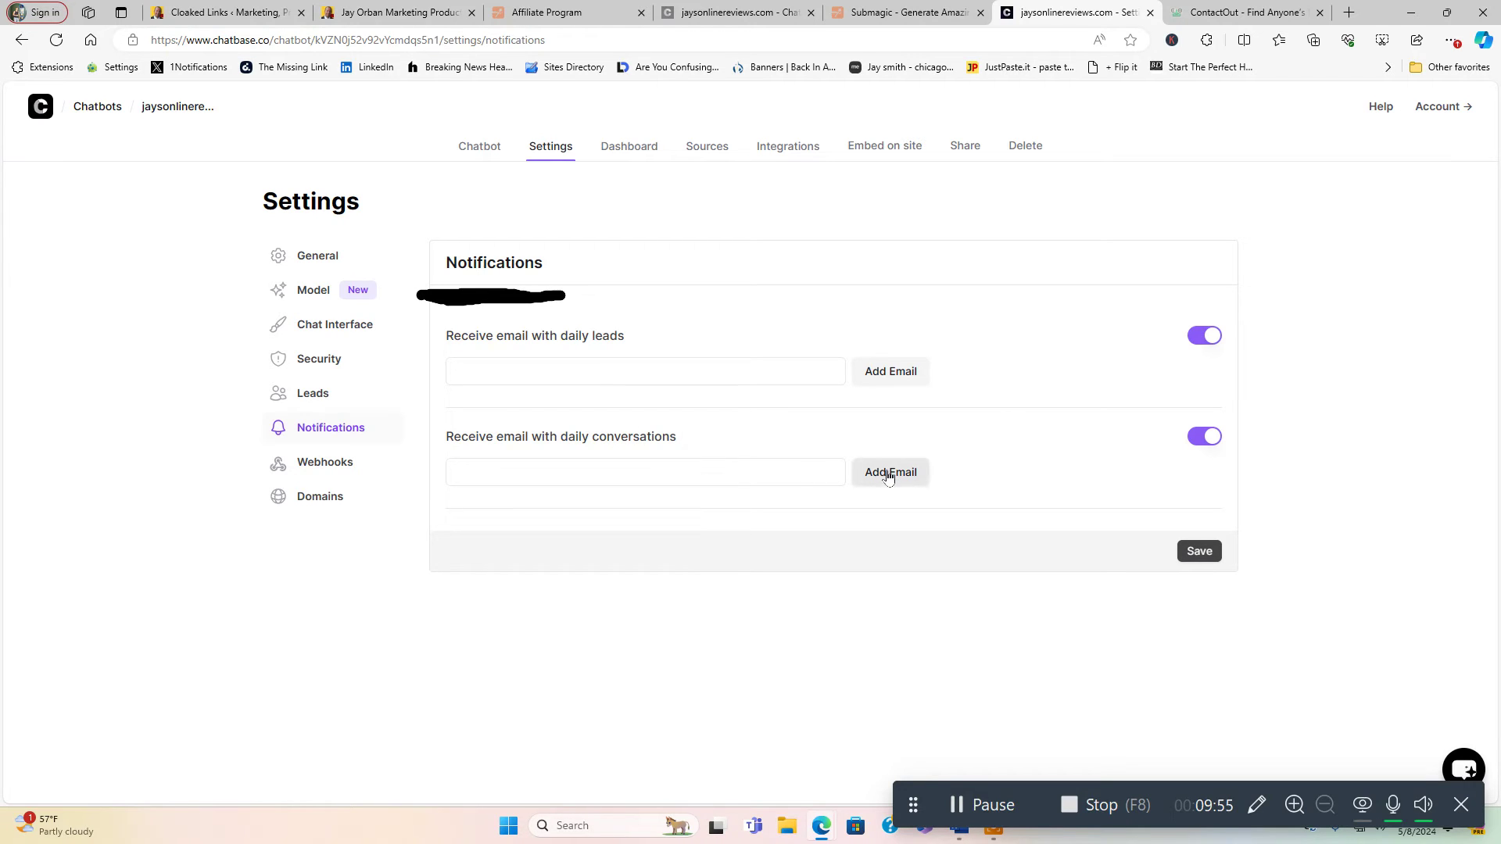
- View the Webhooks settings, then the Domains page saying custom domains require an upgrade
click(352, 465)
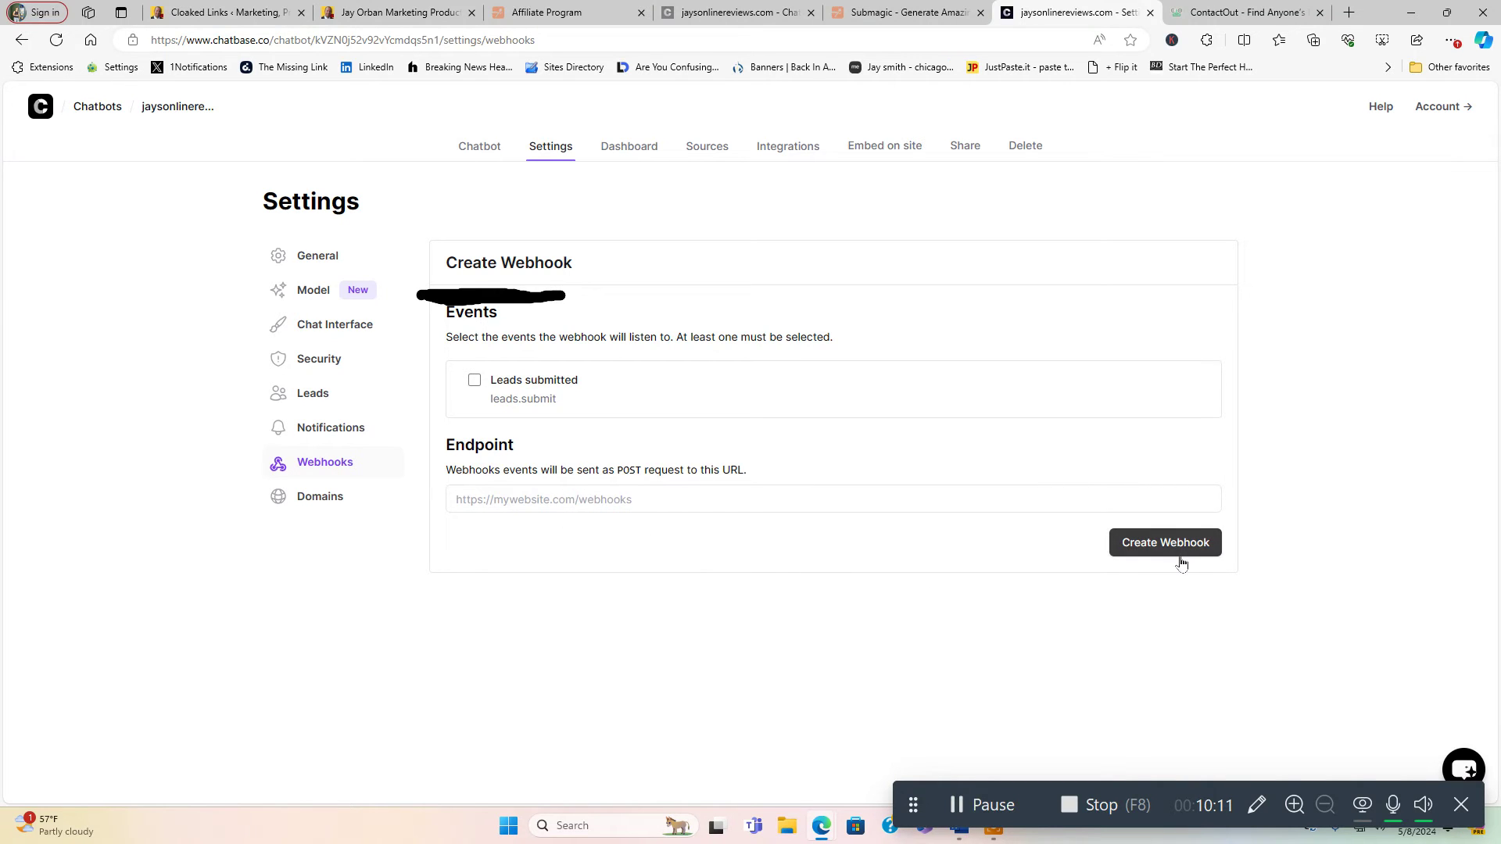
click(330, 498)
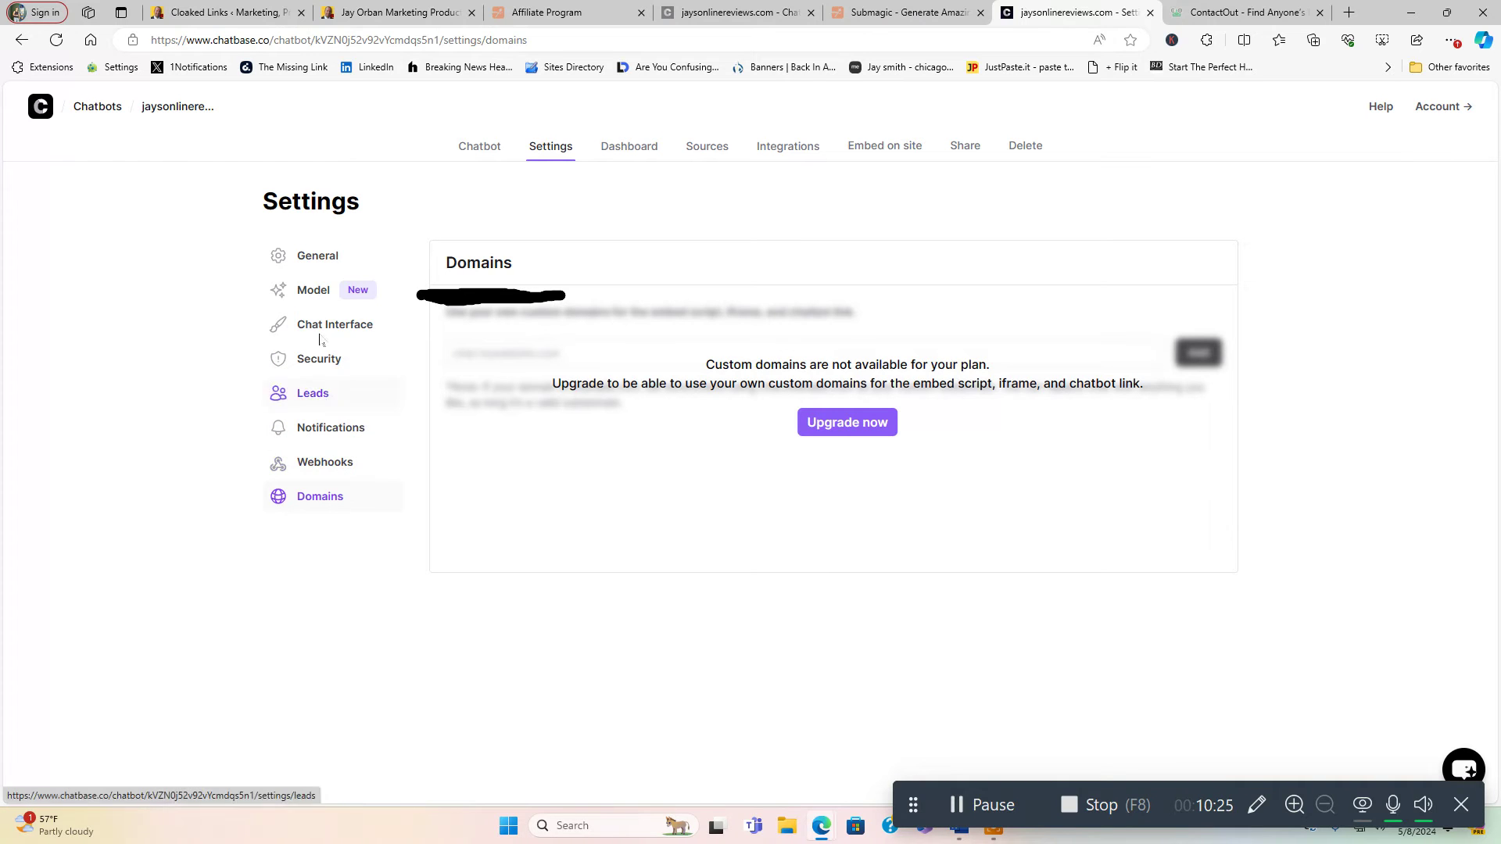
- Browse the Dashboard, Sources and Integrations tabs and preview the embed code, ending on Integrations
click(647, 150)
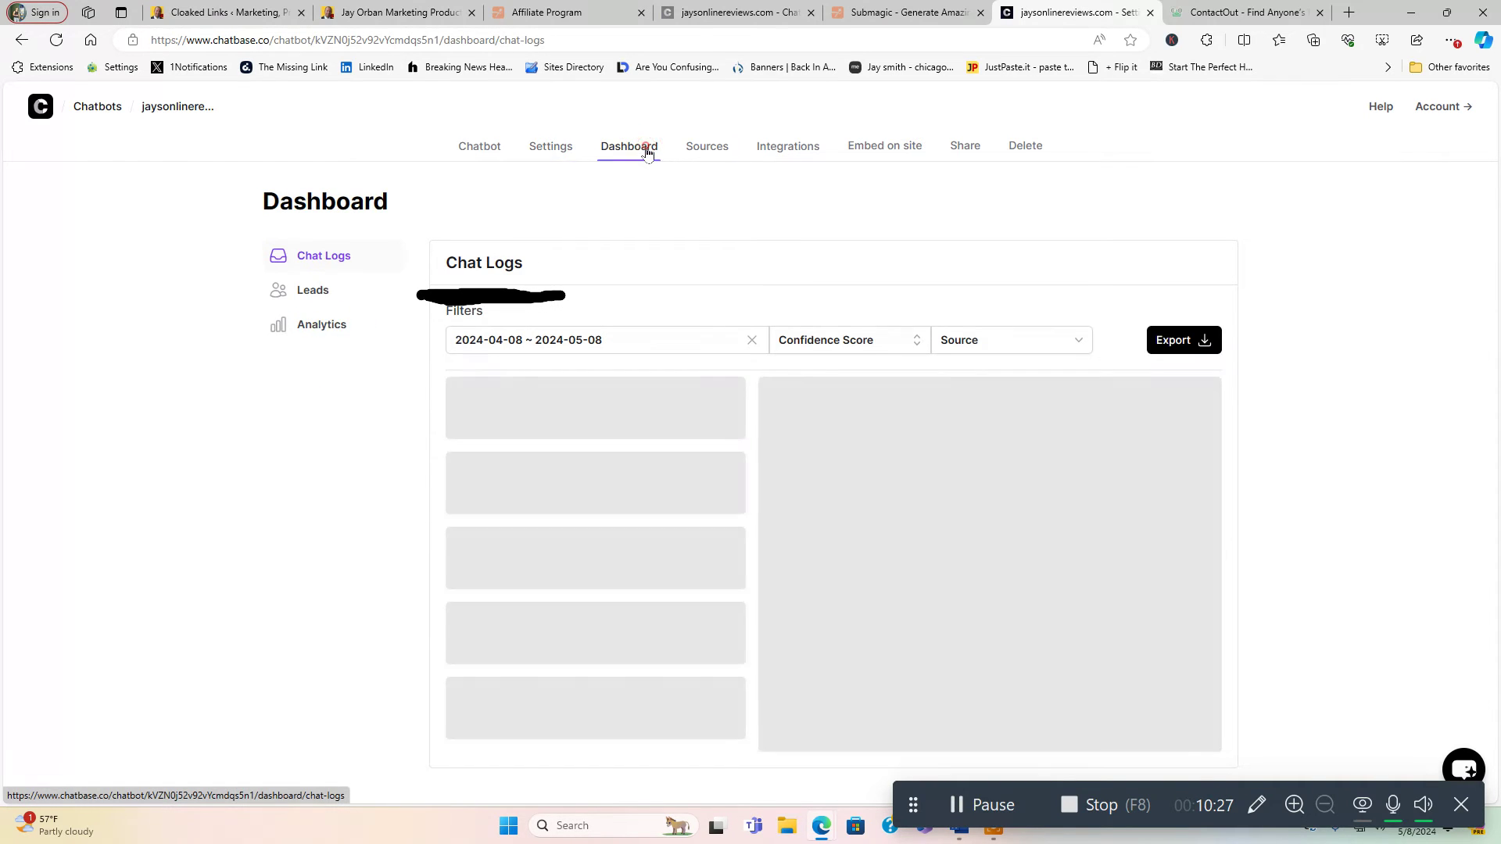
click(708, 147)
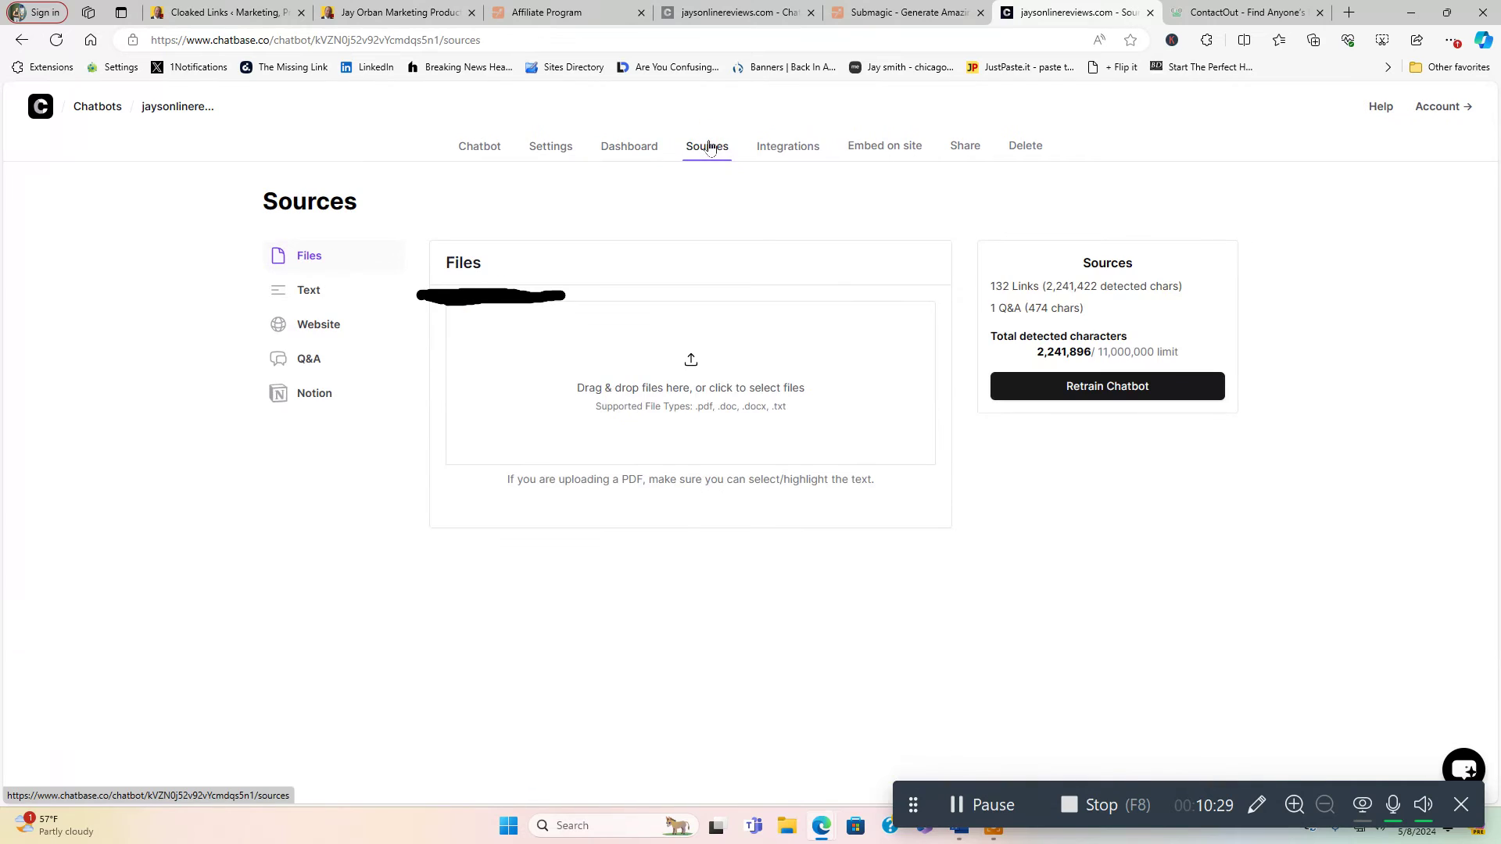
click(767, 148)
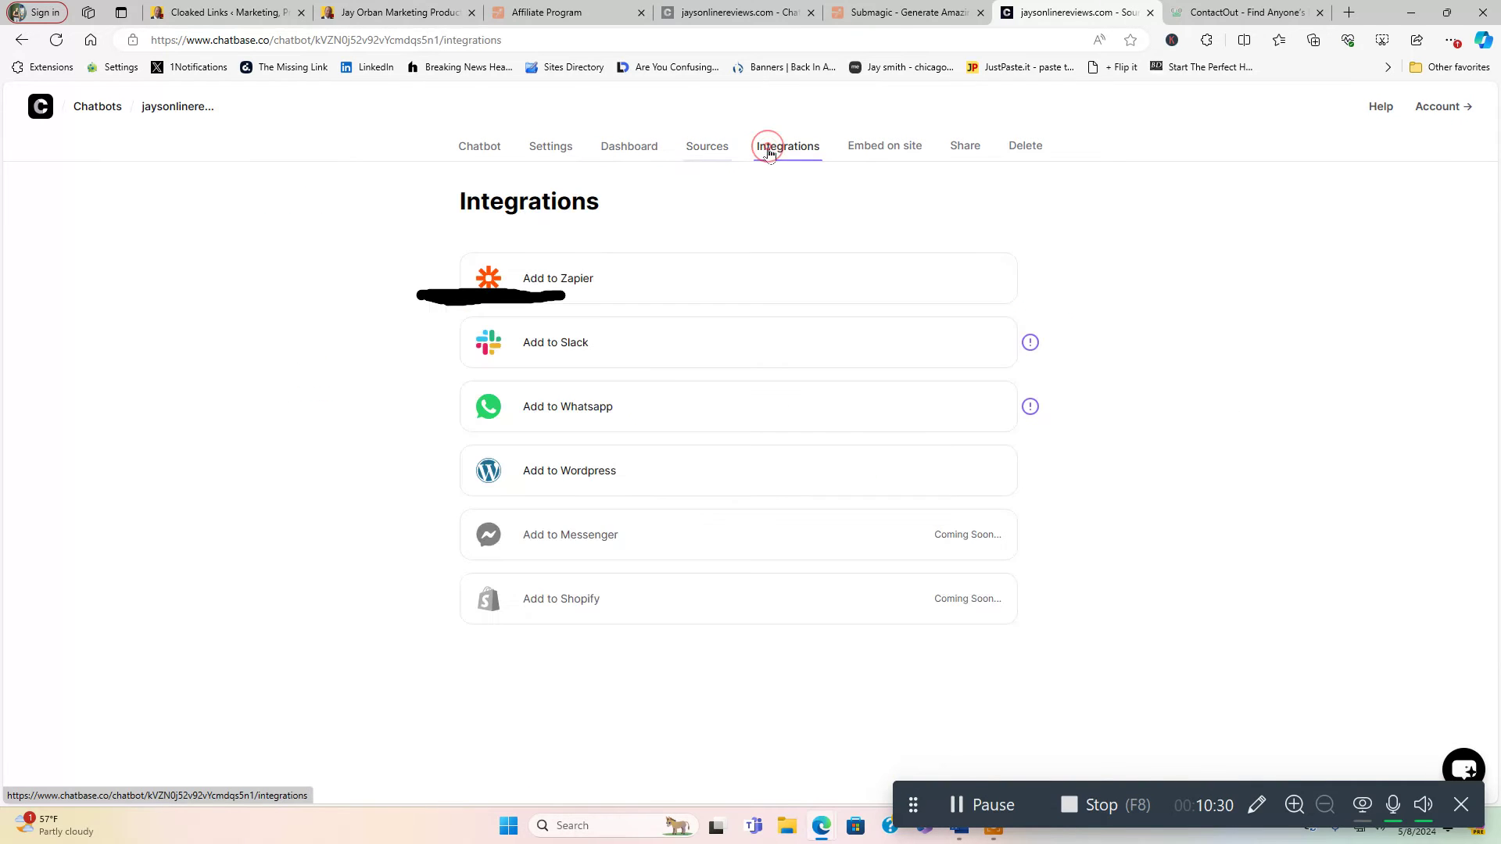
click(889, 150)
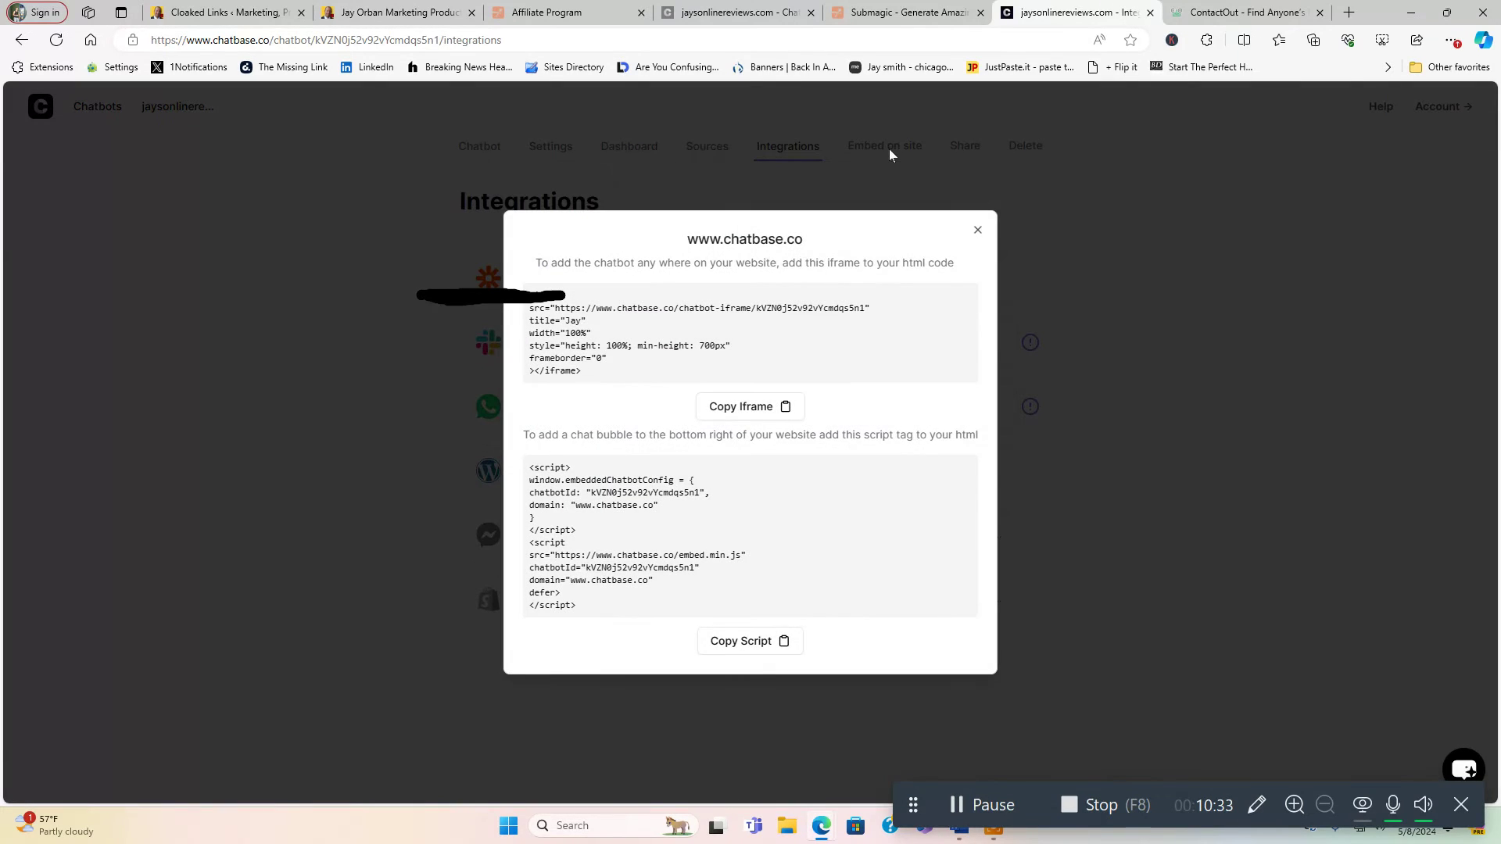
click(978, 231)
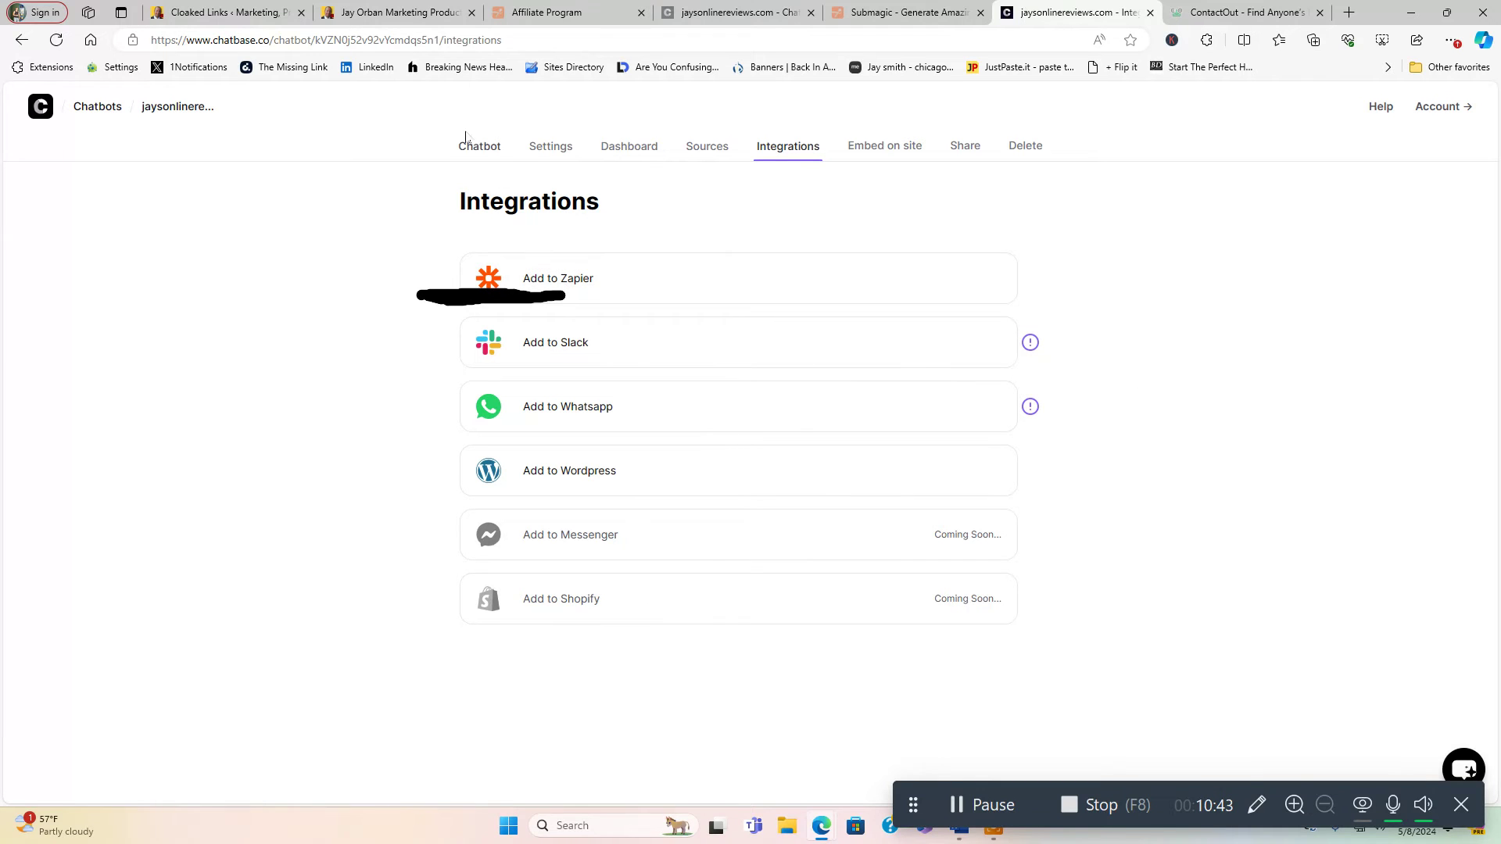
- Open the chatbot widget on the jaysonlinereviews.com homepage
click(423, 22)
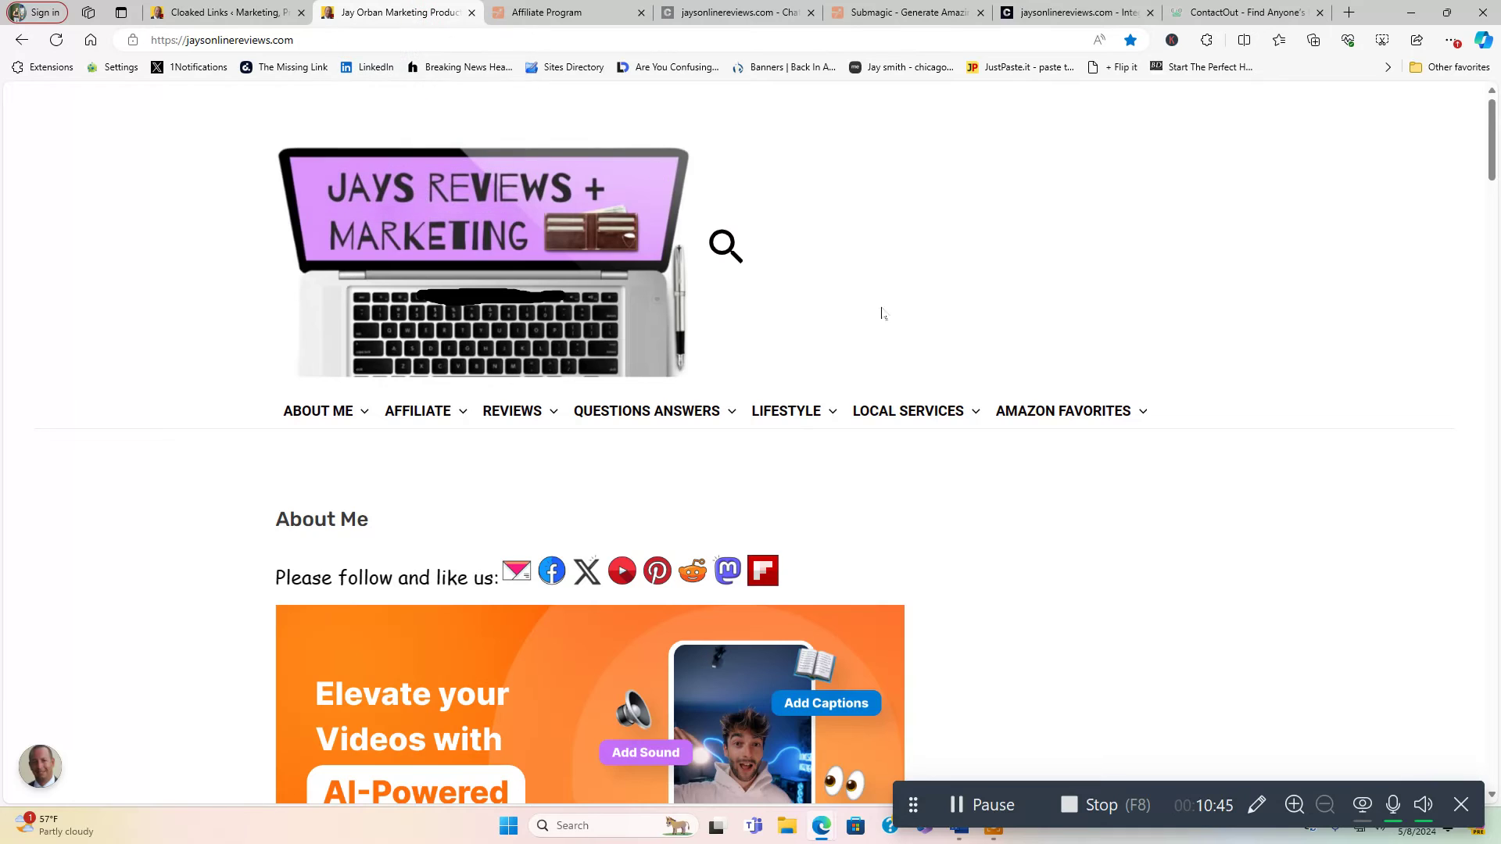
scroll(1000, 401, down, 3)
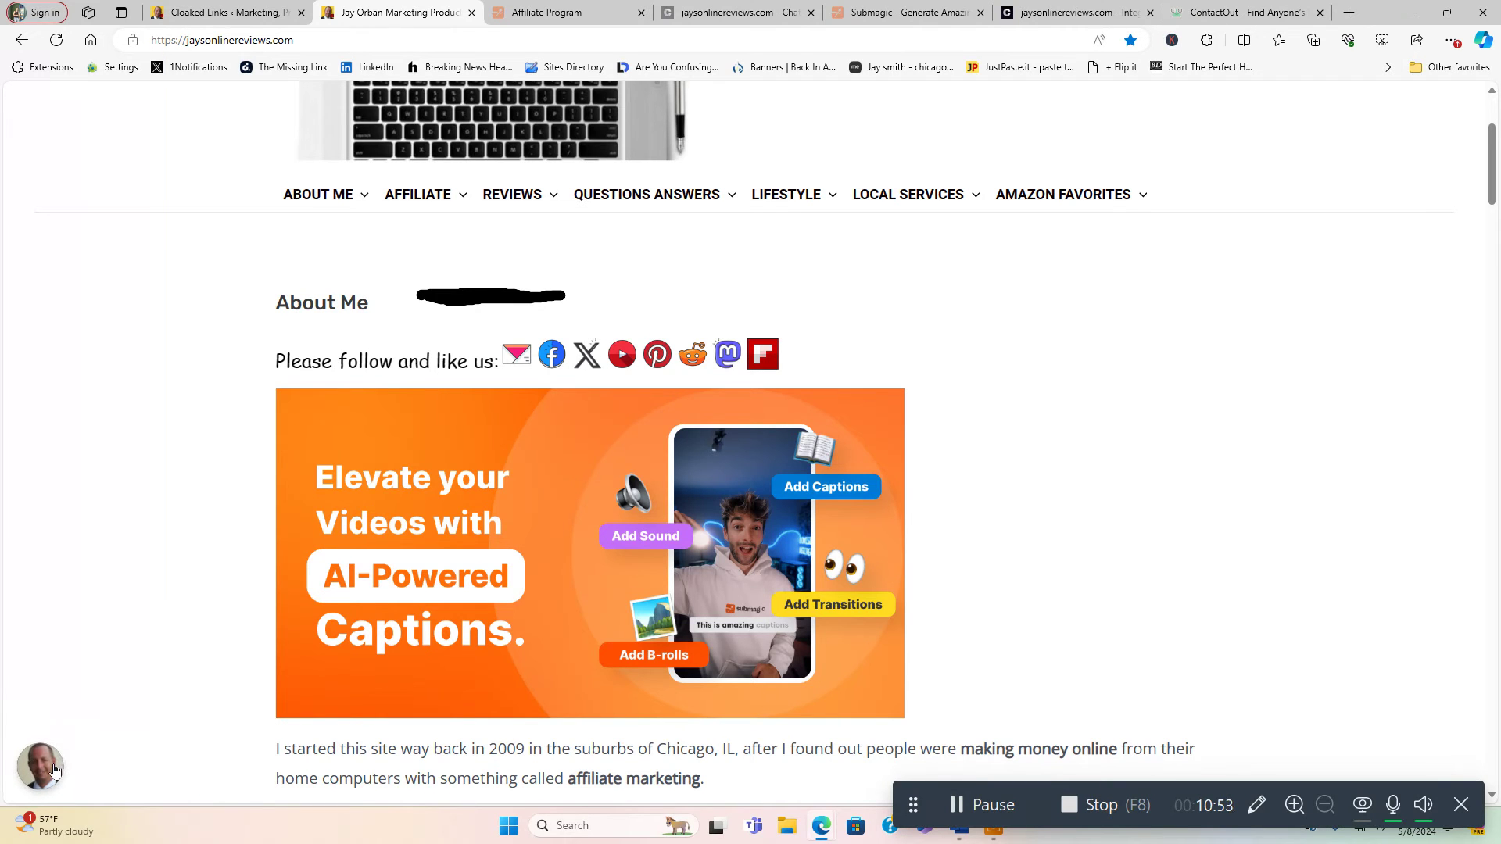
click(54, 768)
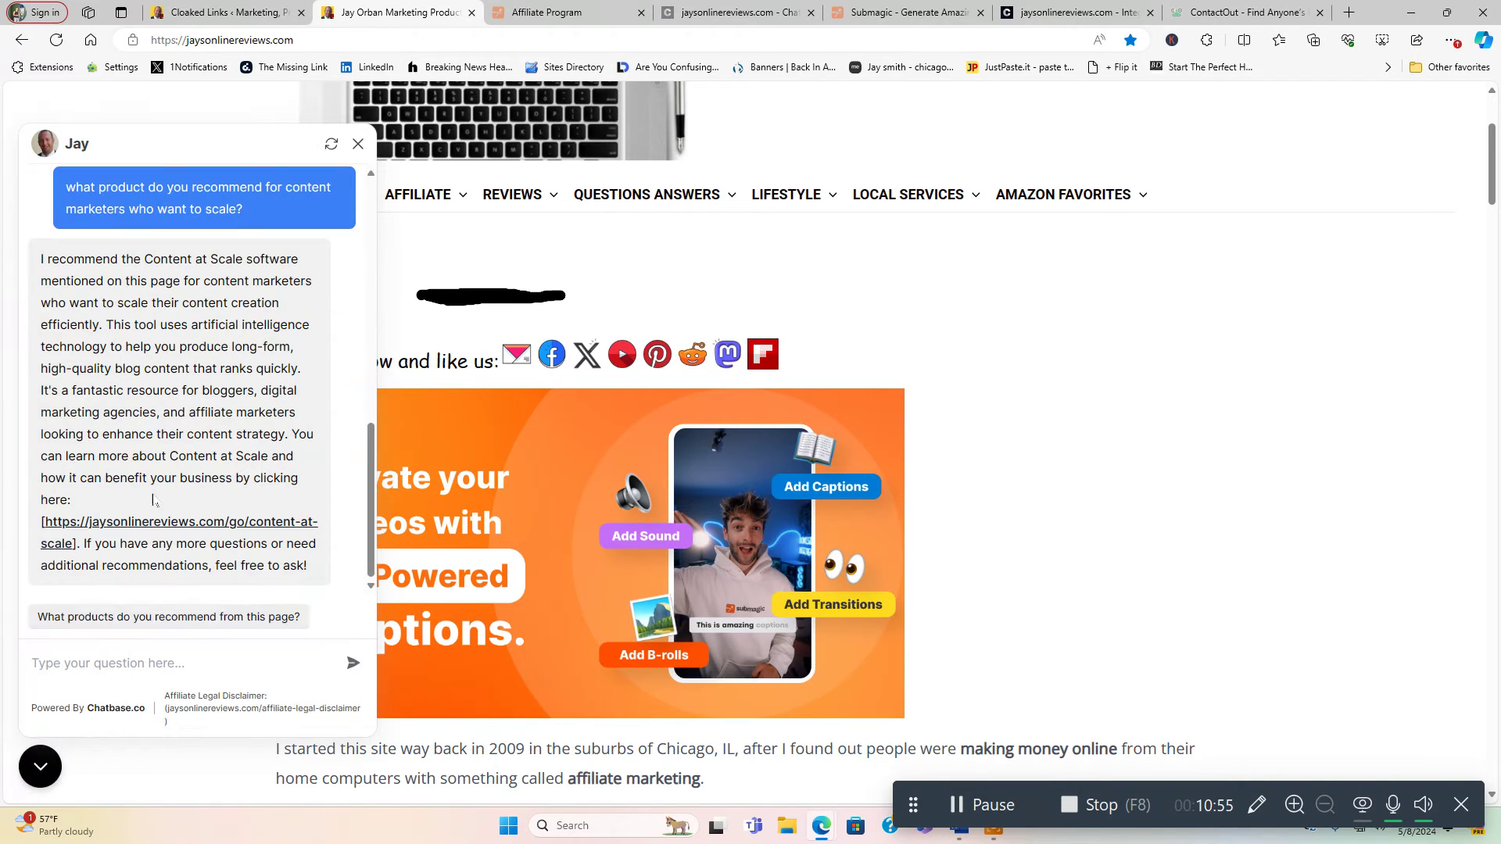
scroll(191, 440, up, 5)
scroll(197, 443, up, 5)
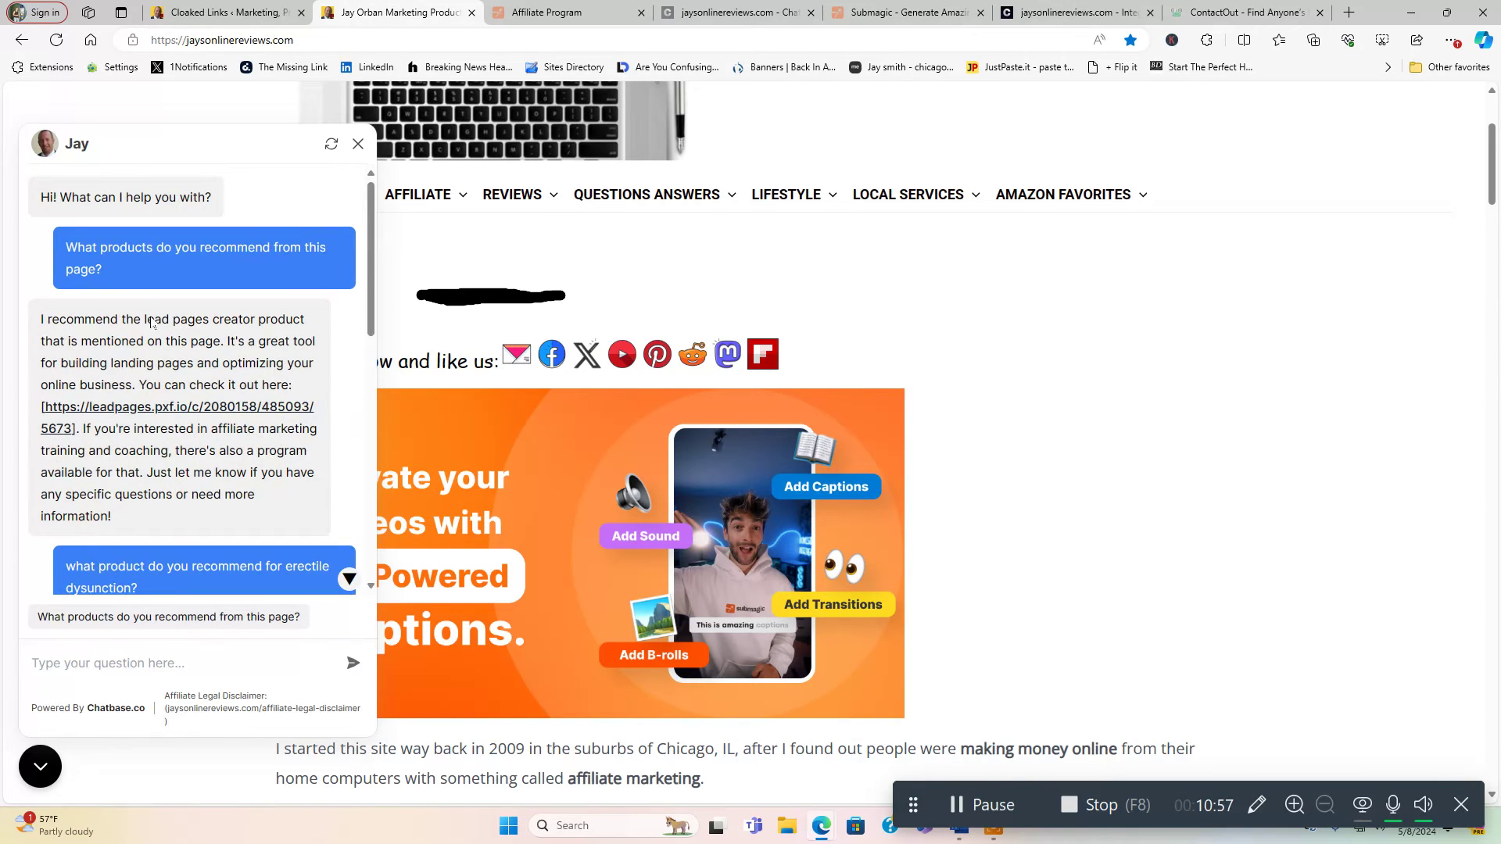
- Reset the chat to just the greeting and scroll down to the latest posts
click(332, 144)
scroll(1186, 543, down, 3)
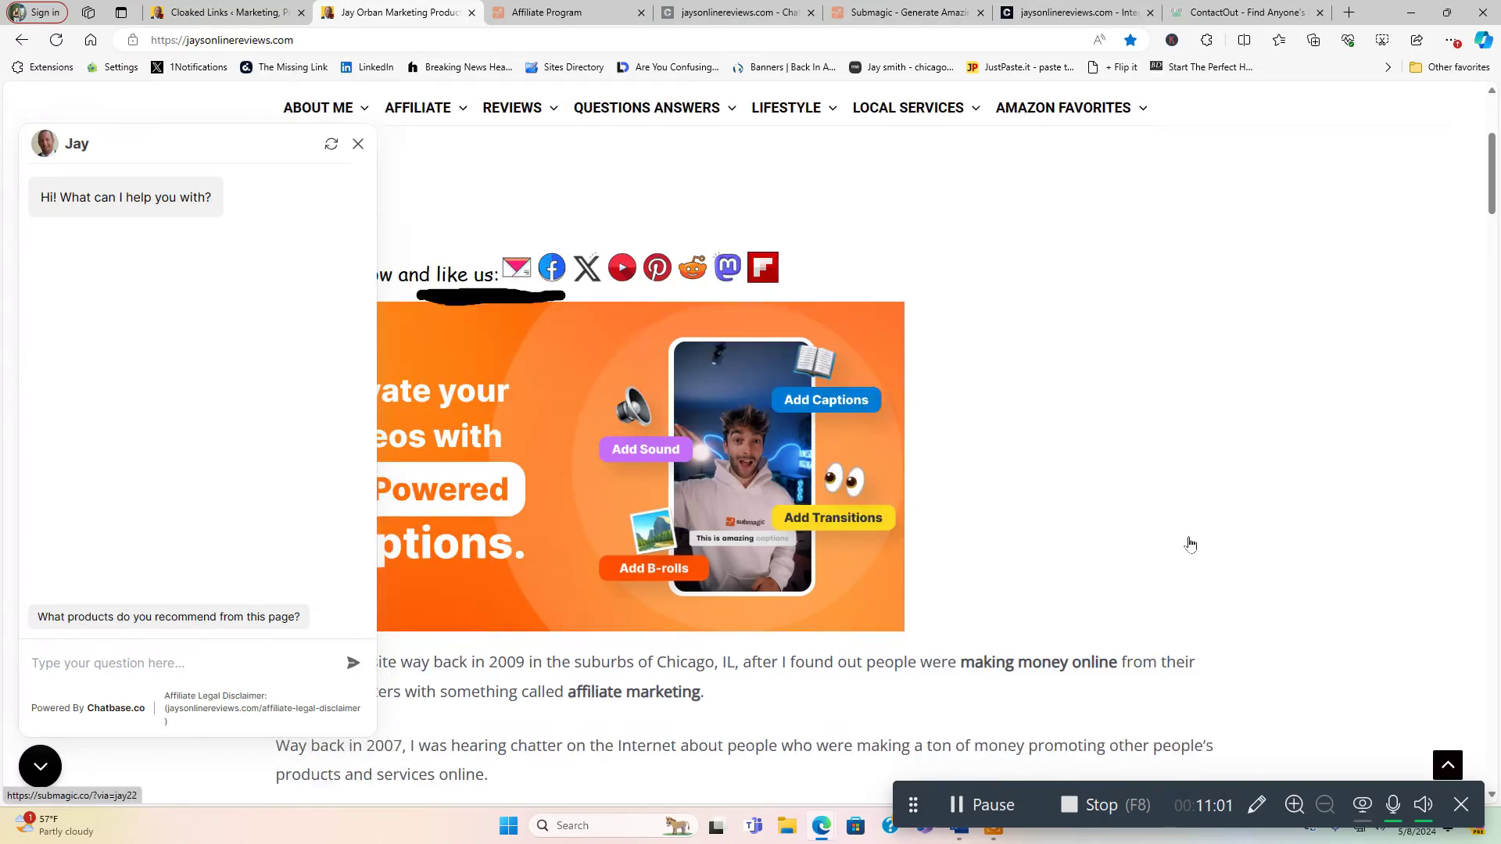
scroll(1186, 543, down, 5)
scroll(1196, 542, down, 5)
scroll(1197, 543, down, 5)
scroll(1196, 543, down, 7)
scroll(1197, 543, down, 5)
scroll(1200, 541, down, 4)
scroll(1205, 543, down, 5)
scroll(1204, 543, down, 5)
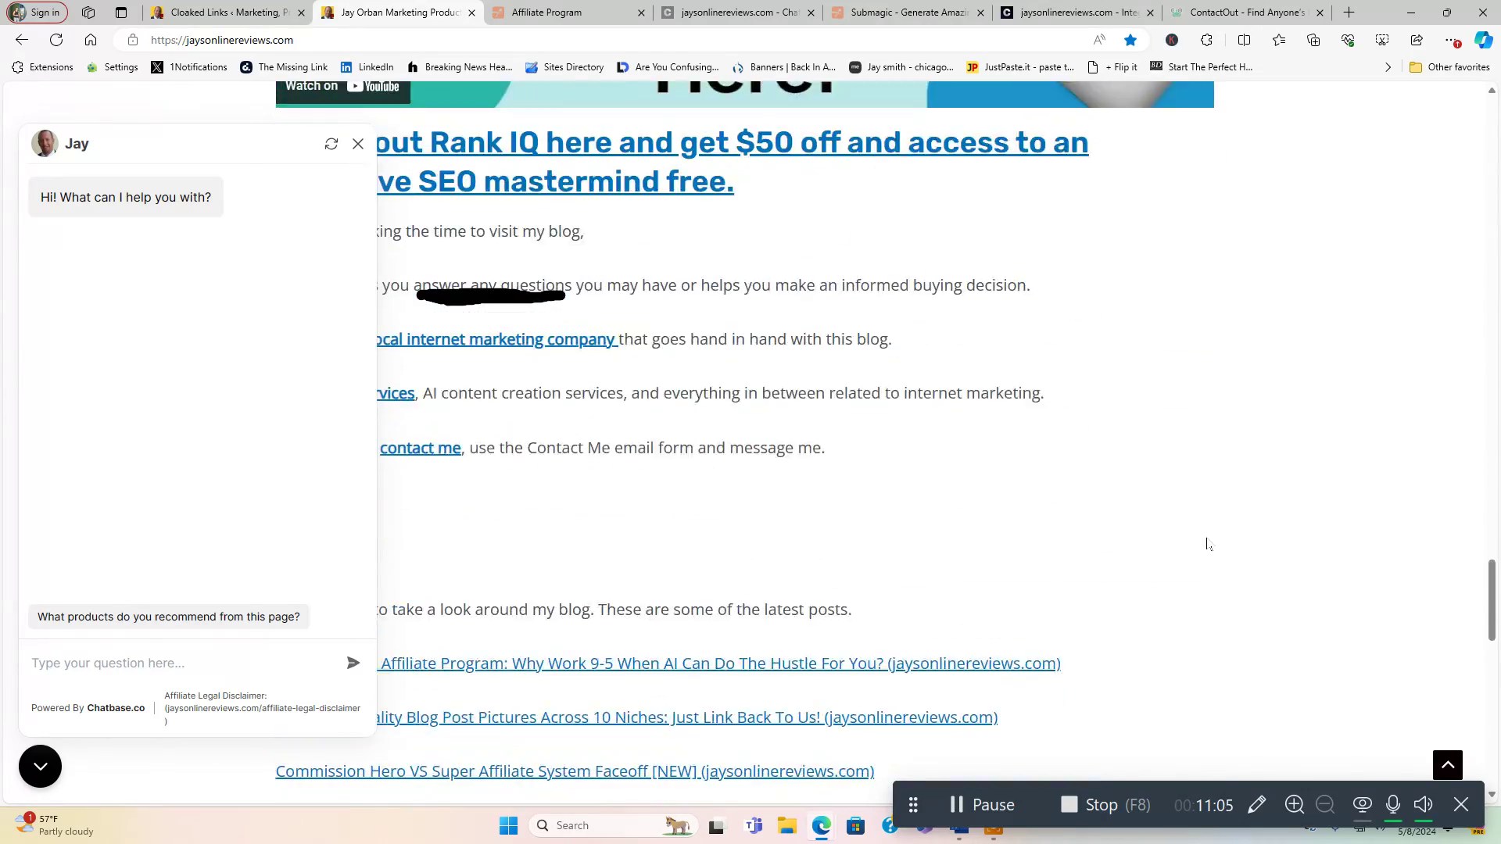
scroll(1204, 543, down, 5)
scroll(1204, 543, down, 2)
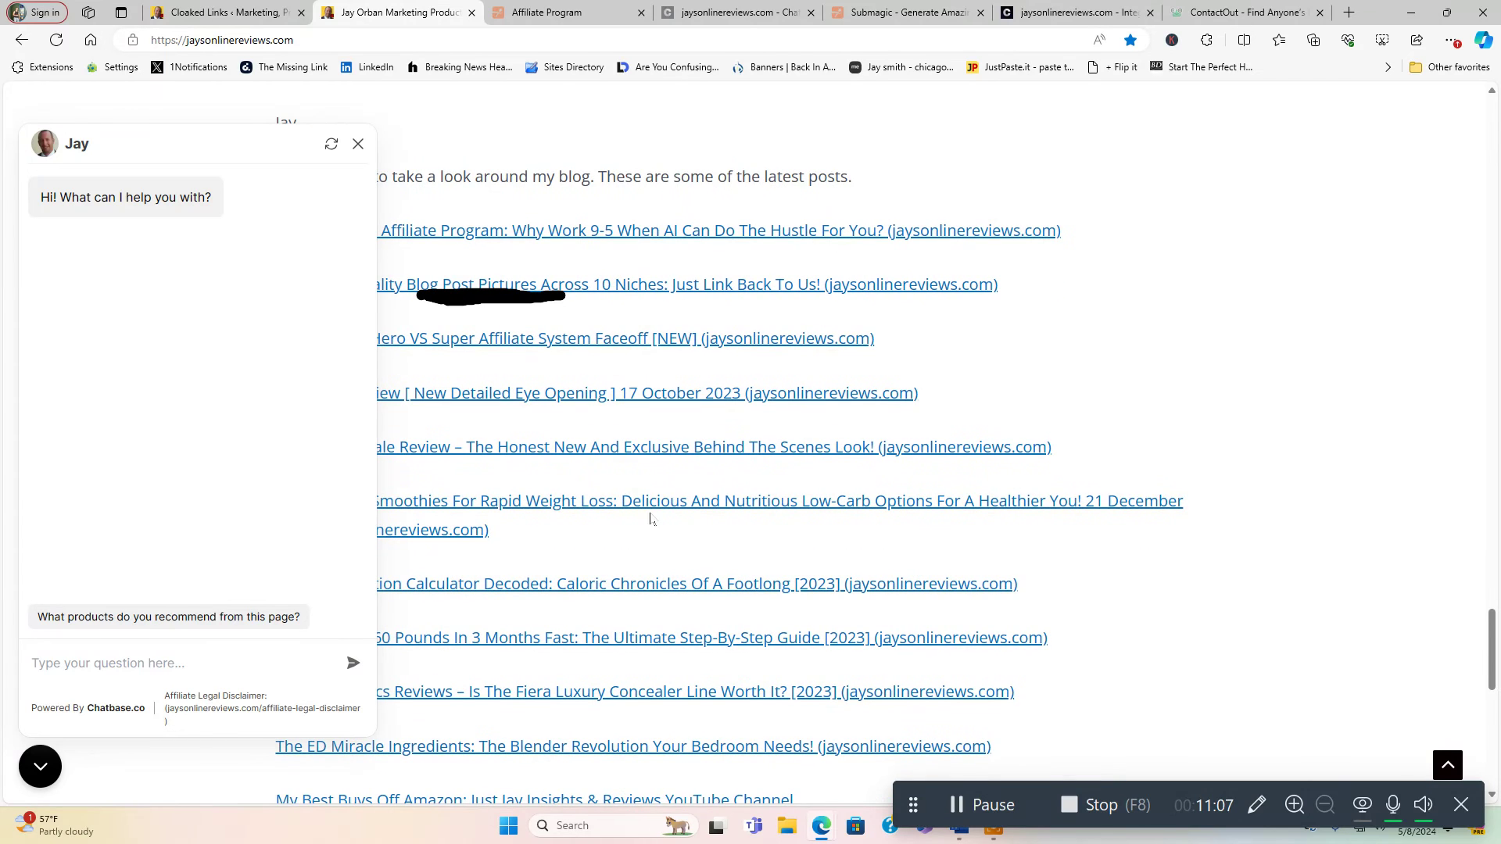
- Open the keto smoothies blog post and scroll through it
click(649, 505)
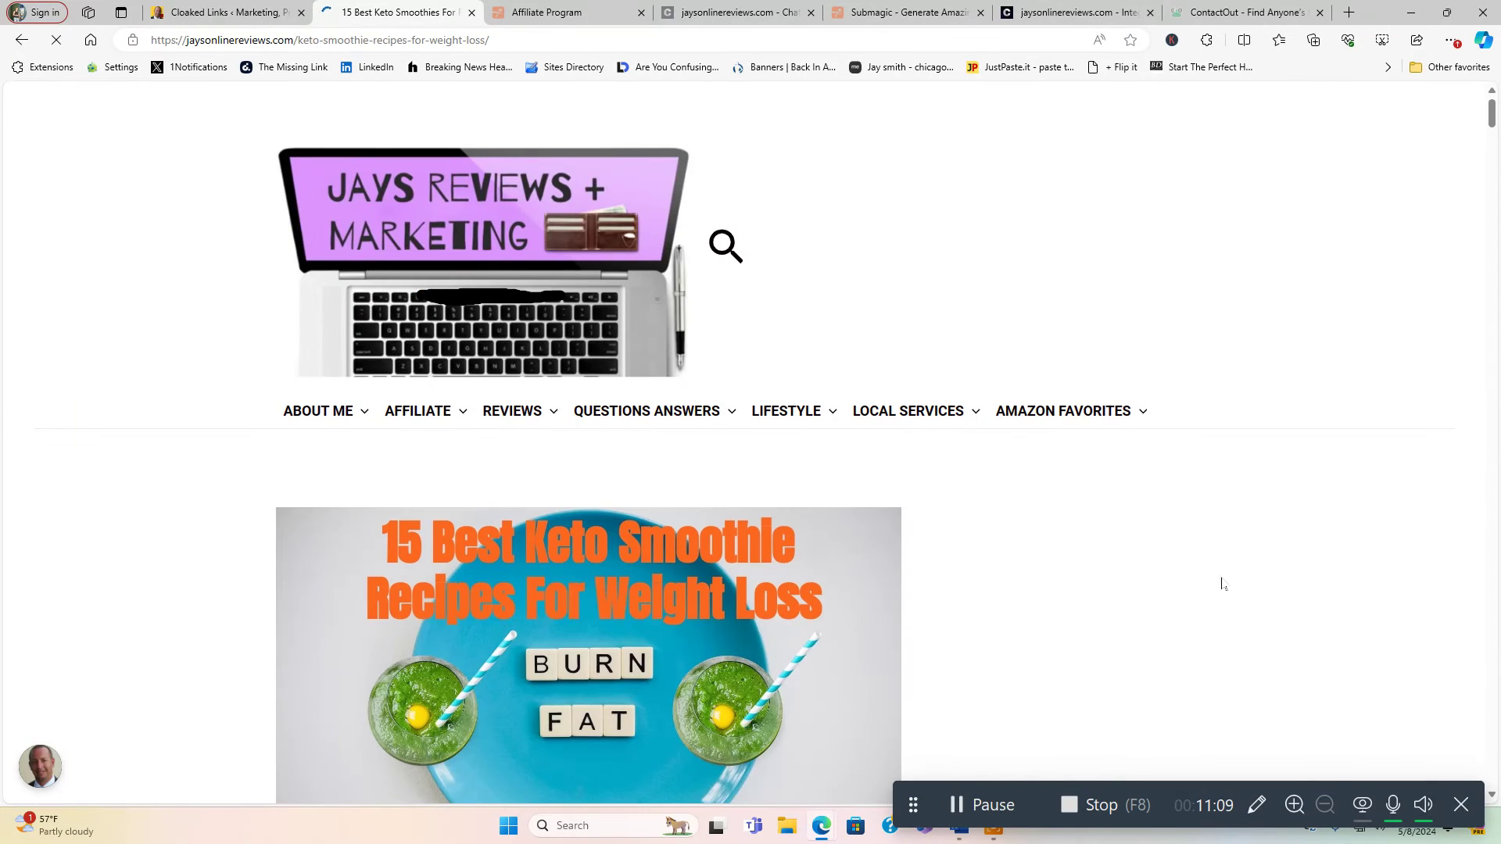
scroll(1232, 581, down, 4)
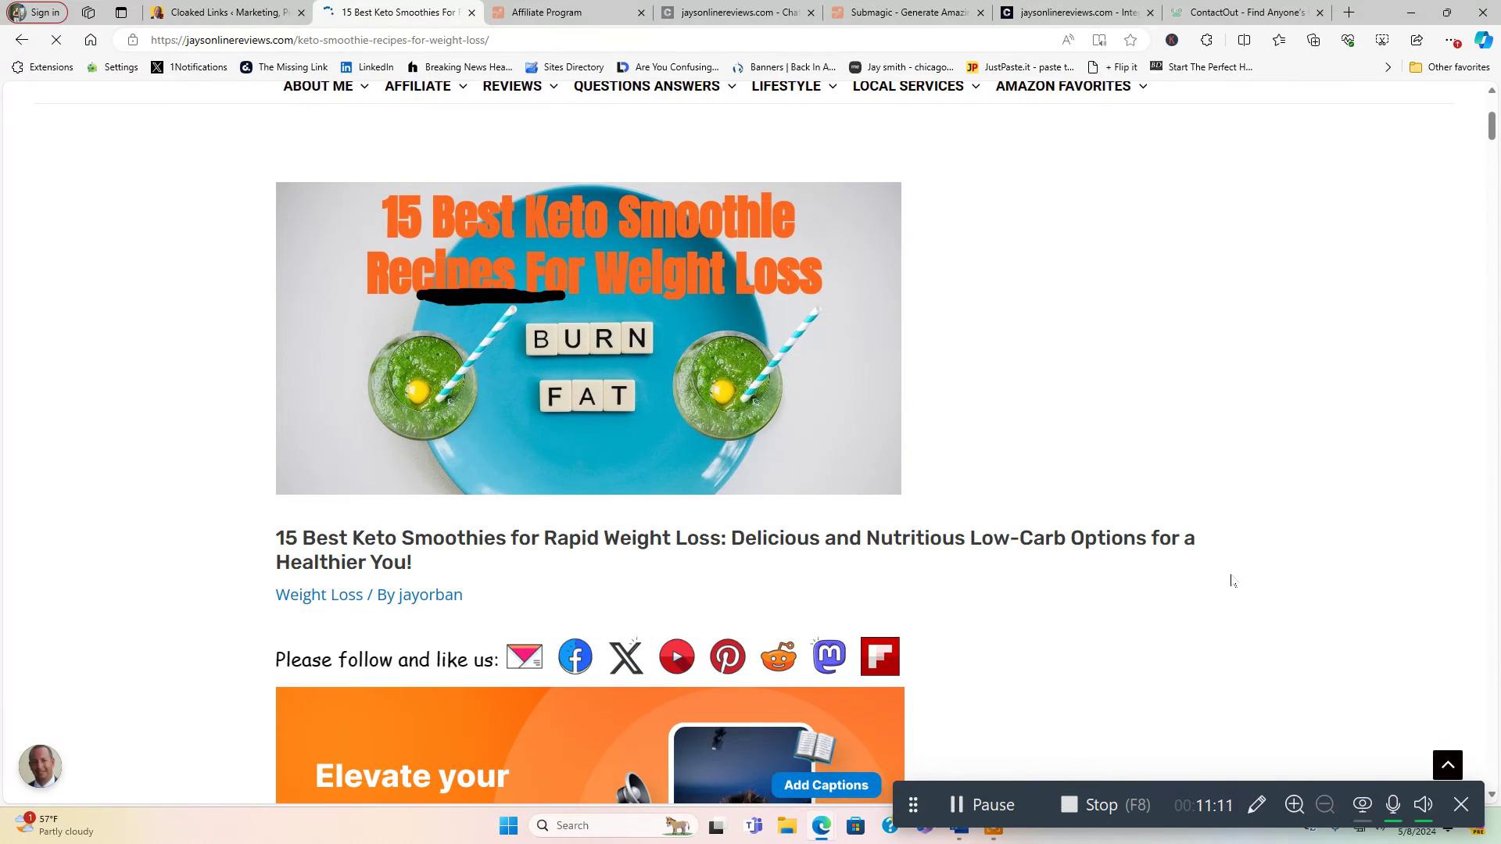
scroll(1232, 581, down, 4)
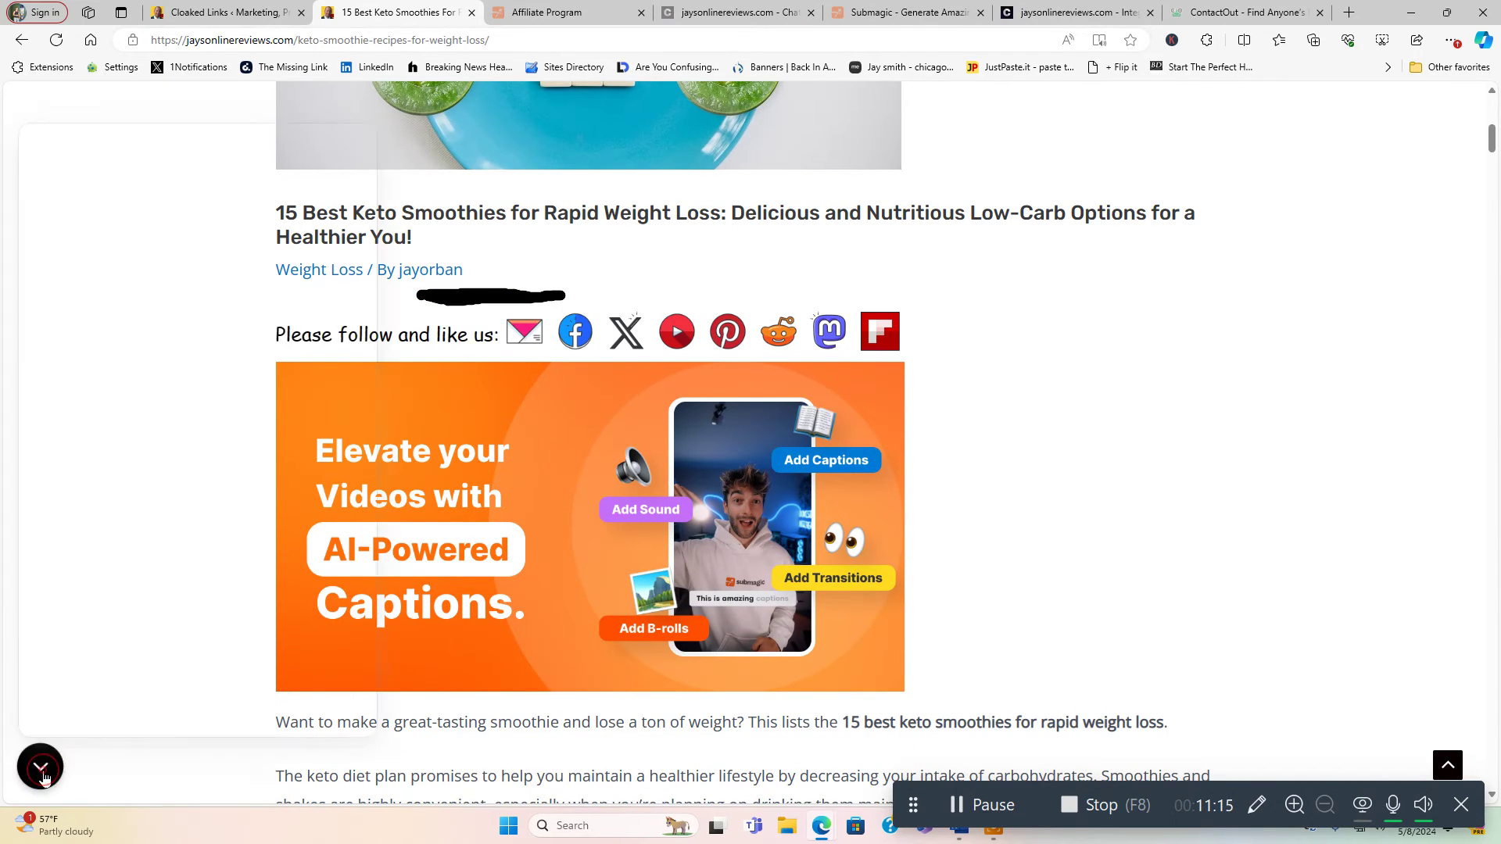
- Ask the chatbot 'what are the best smoothies for weight loss'
click(44, 778)
click(69, 658)
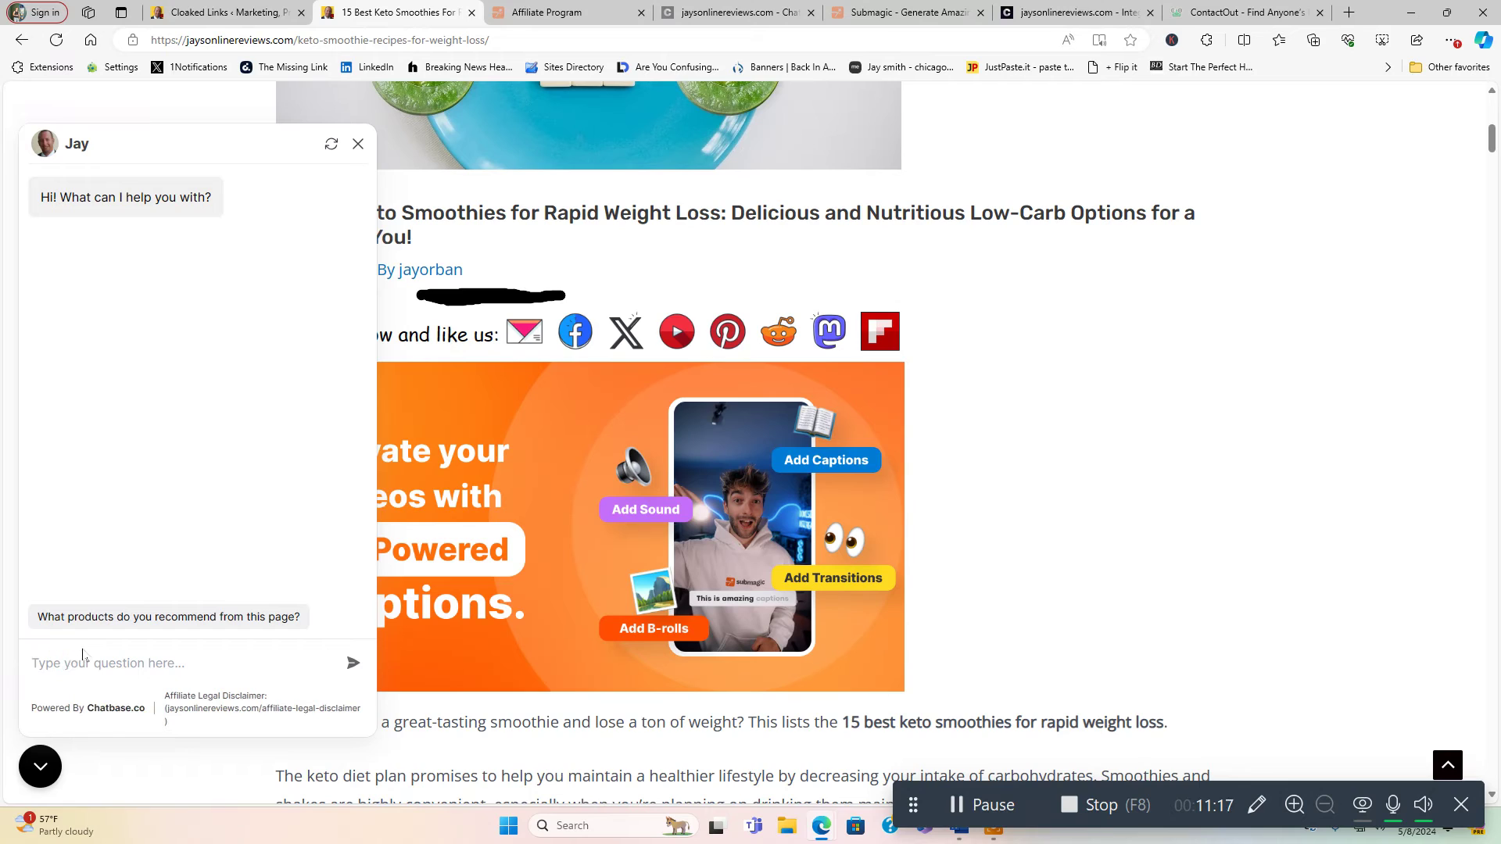
text(what a)
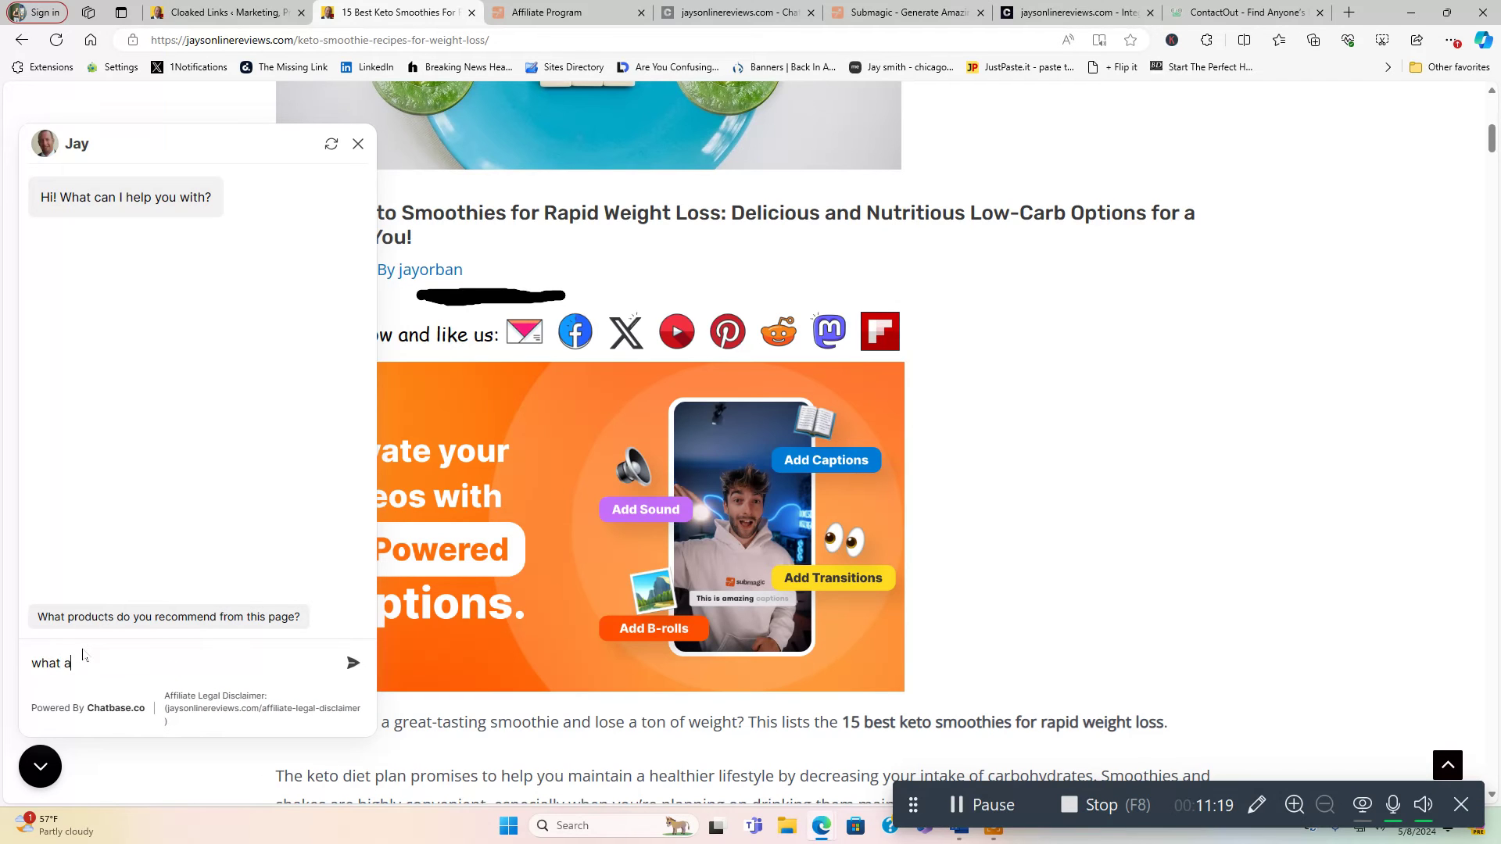
text(re the best s)
text(moothies for weight loss)
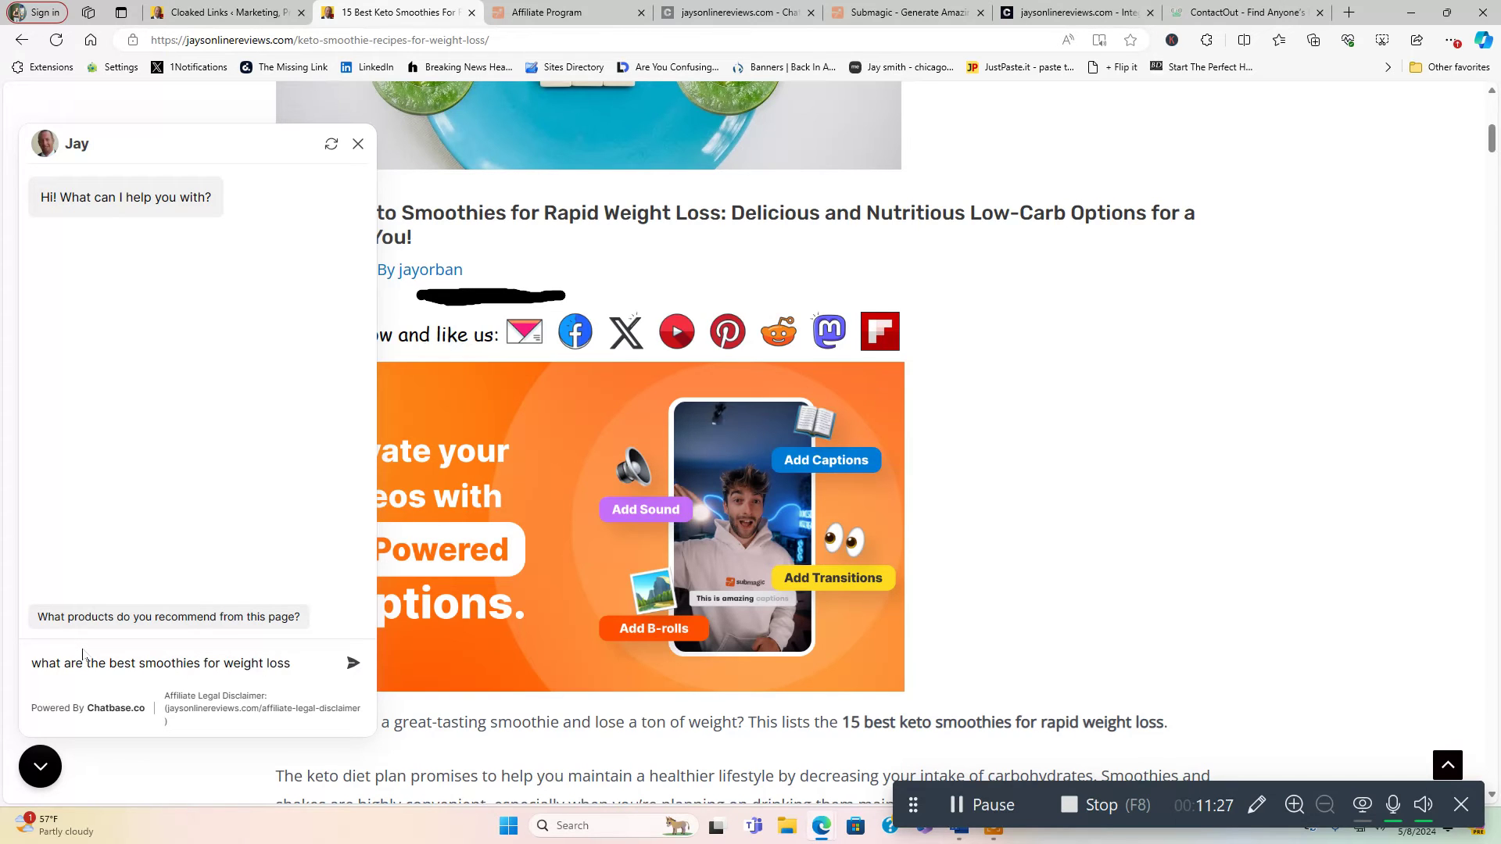
click(353, 664)
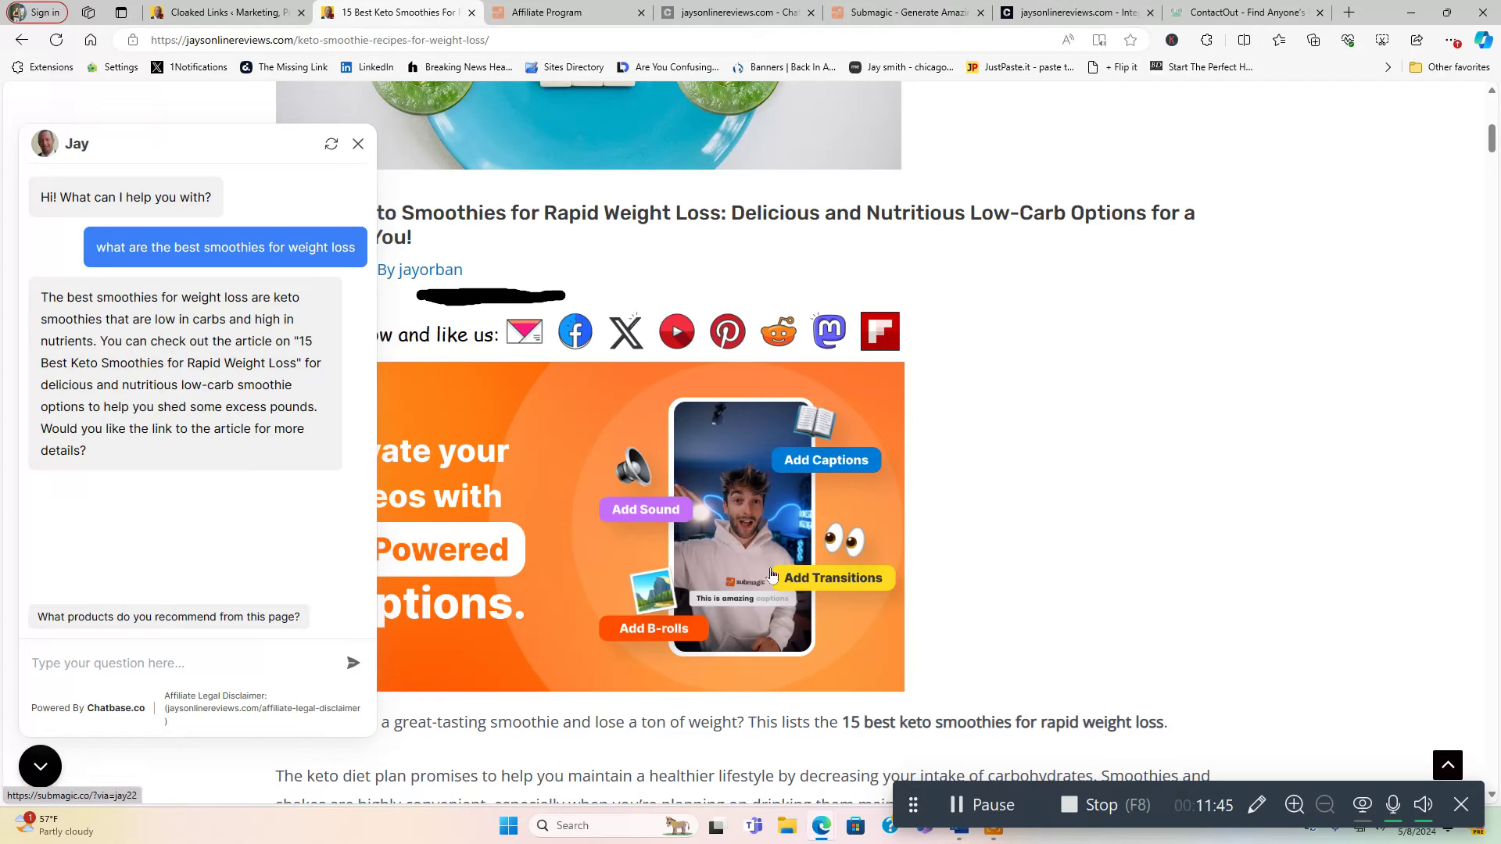
- Ask the chatbot which keto smoothie offers on this page it recommends, then close the chat panel
click(136, 663)
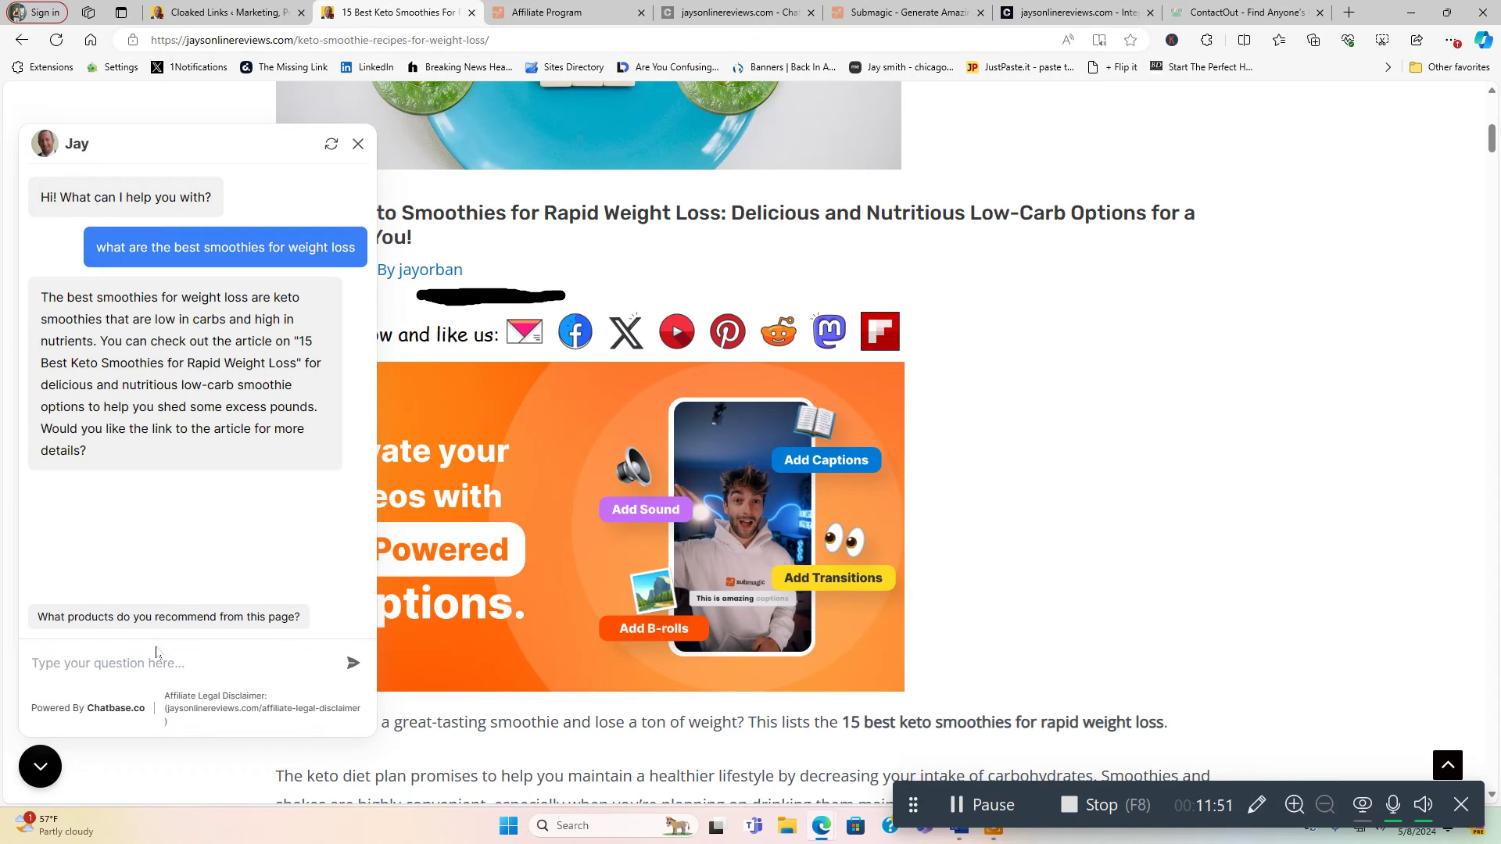
text(are there any offers on this )
text(page )
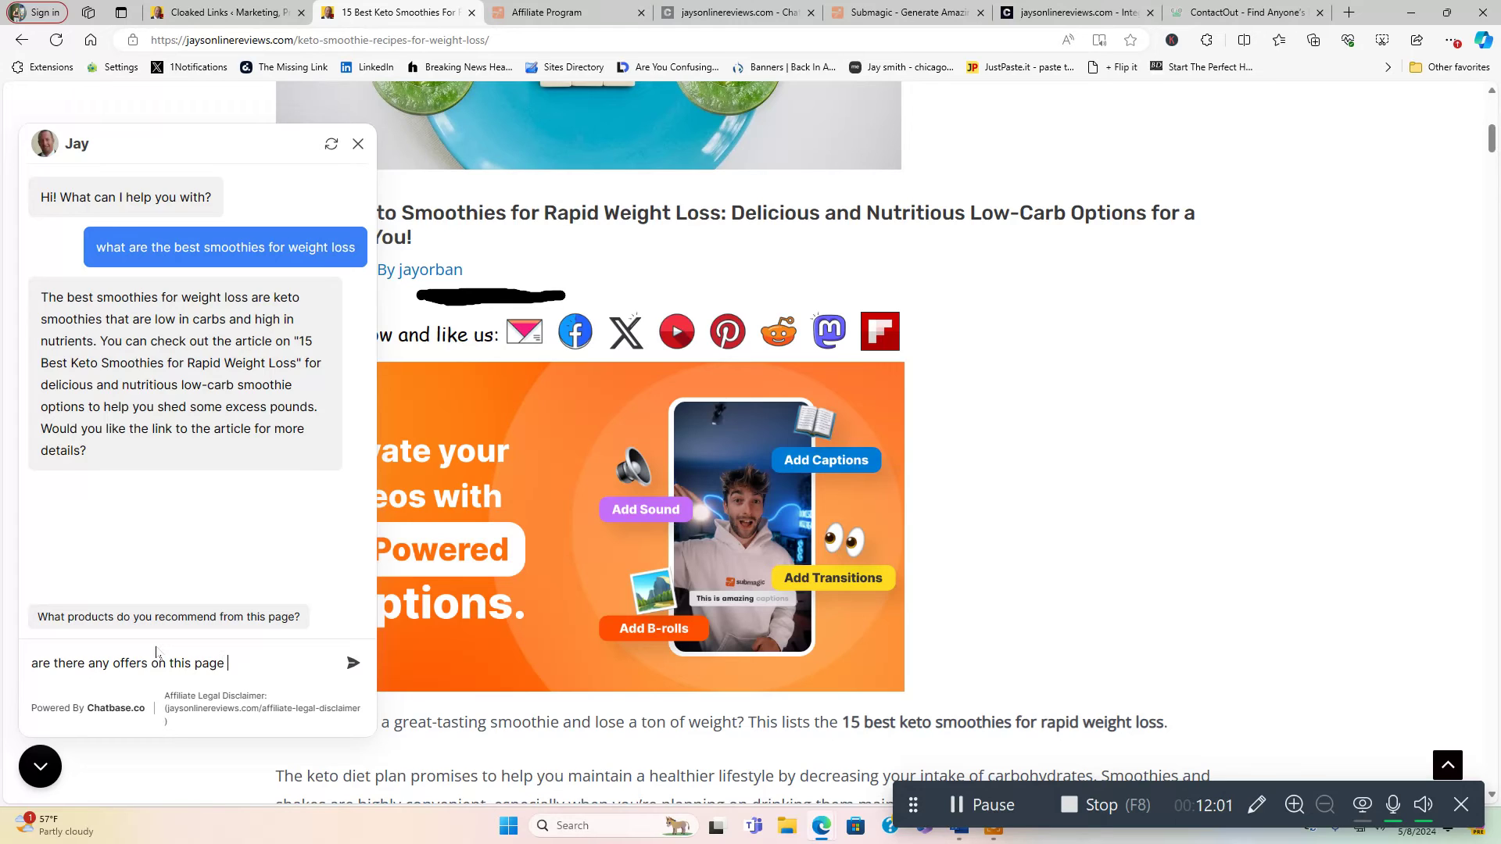
text(for keto)
text( smoothies that you recommend?)
key(Return)
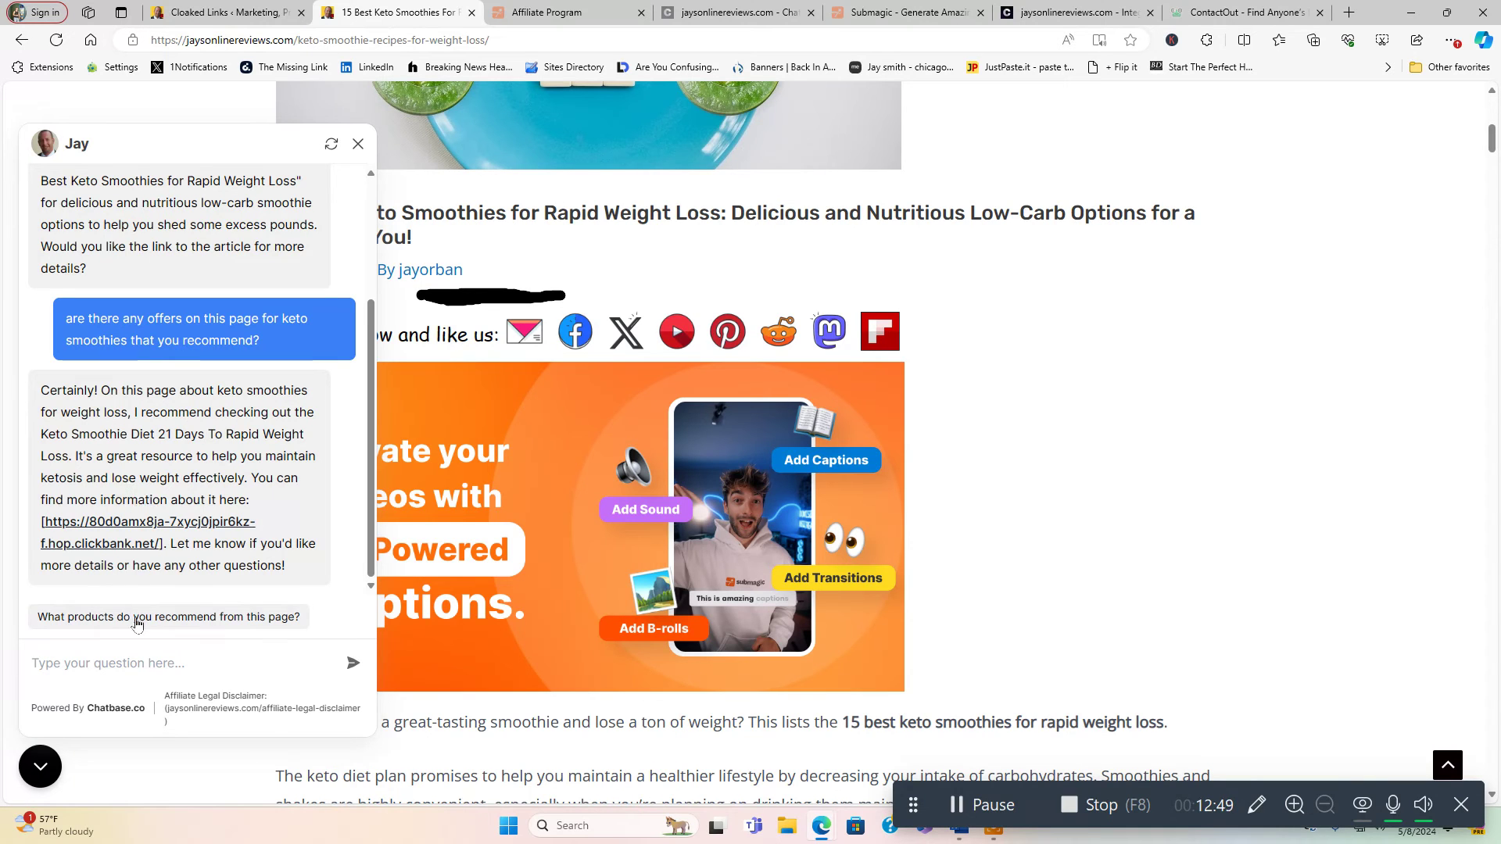
scroll(213, 451, down, 3)
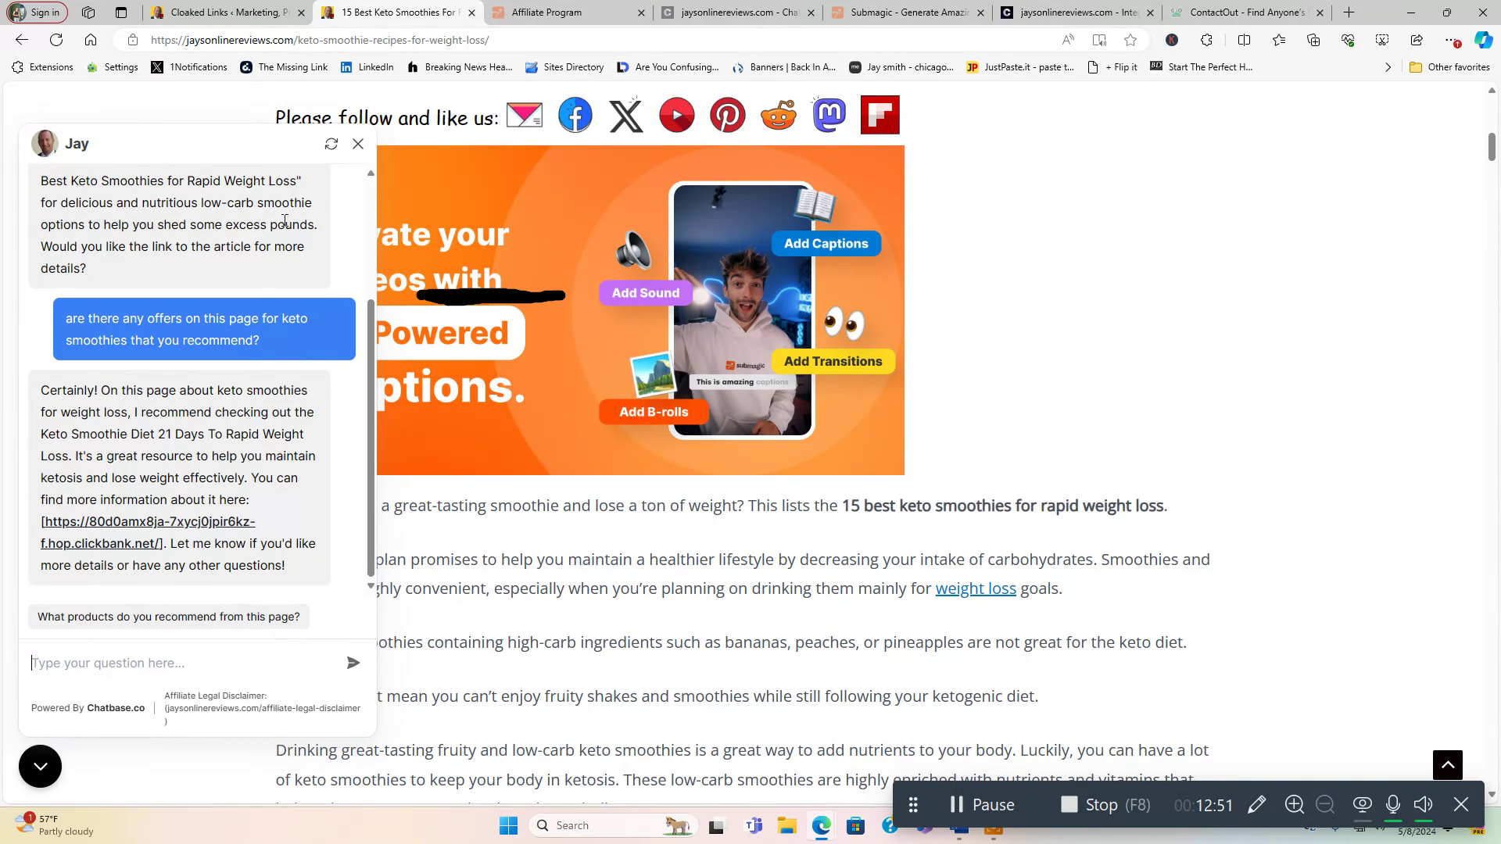
click(362, 145)
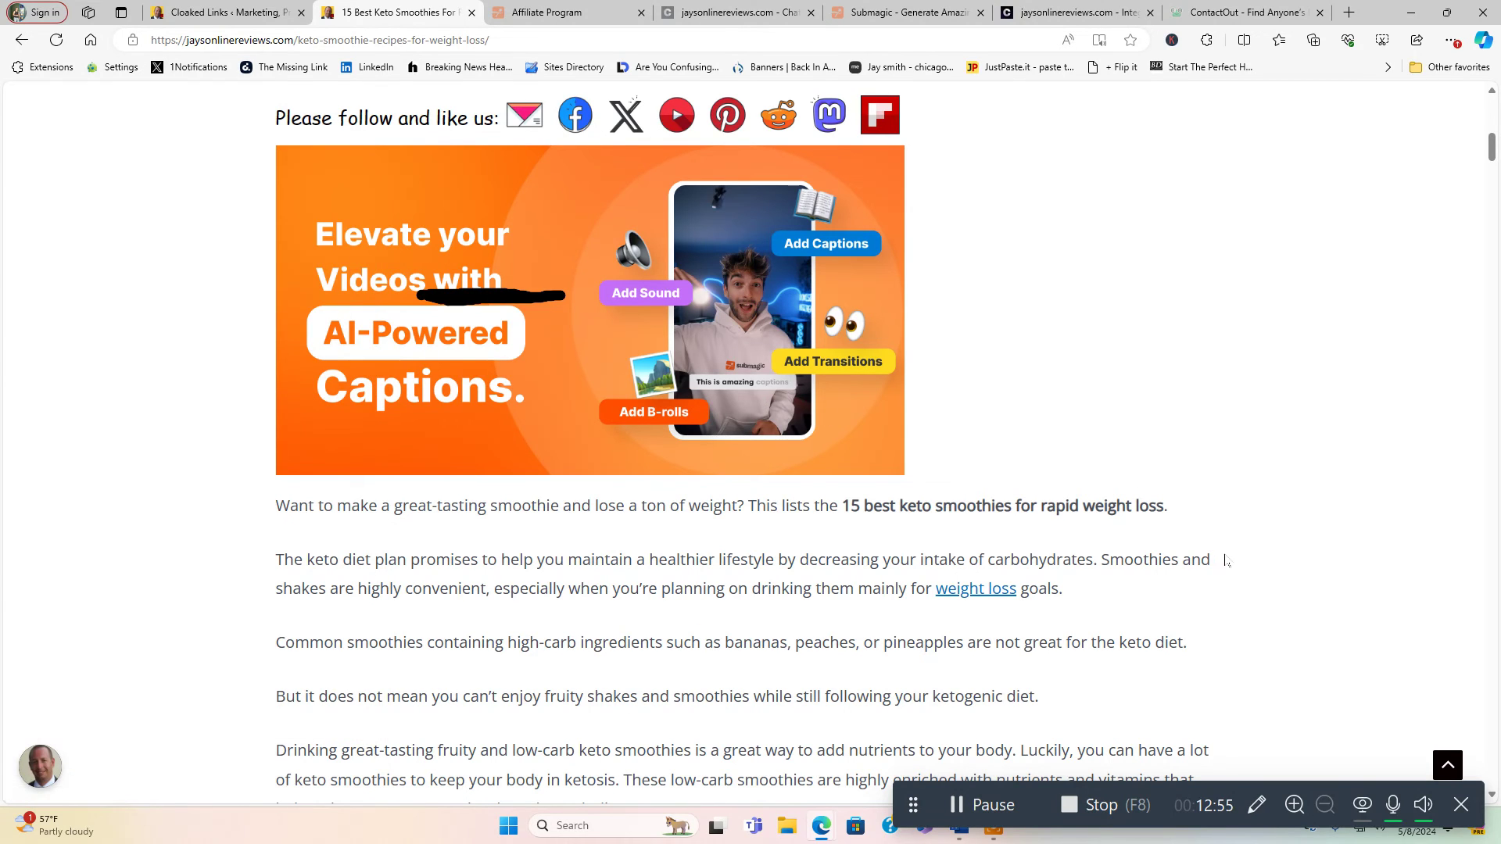
- Reopen the chat panel and return to the '15 Best Keto Smoothies' tab
click(40, 767)
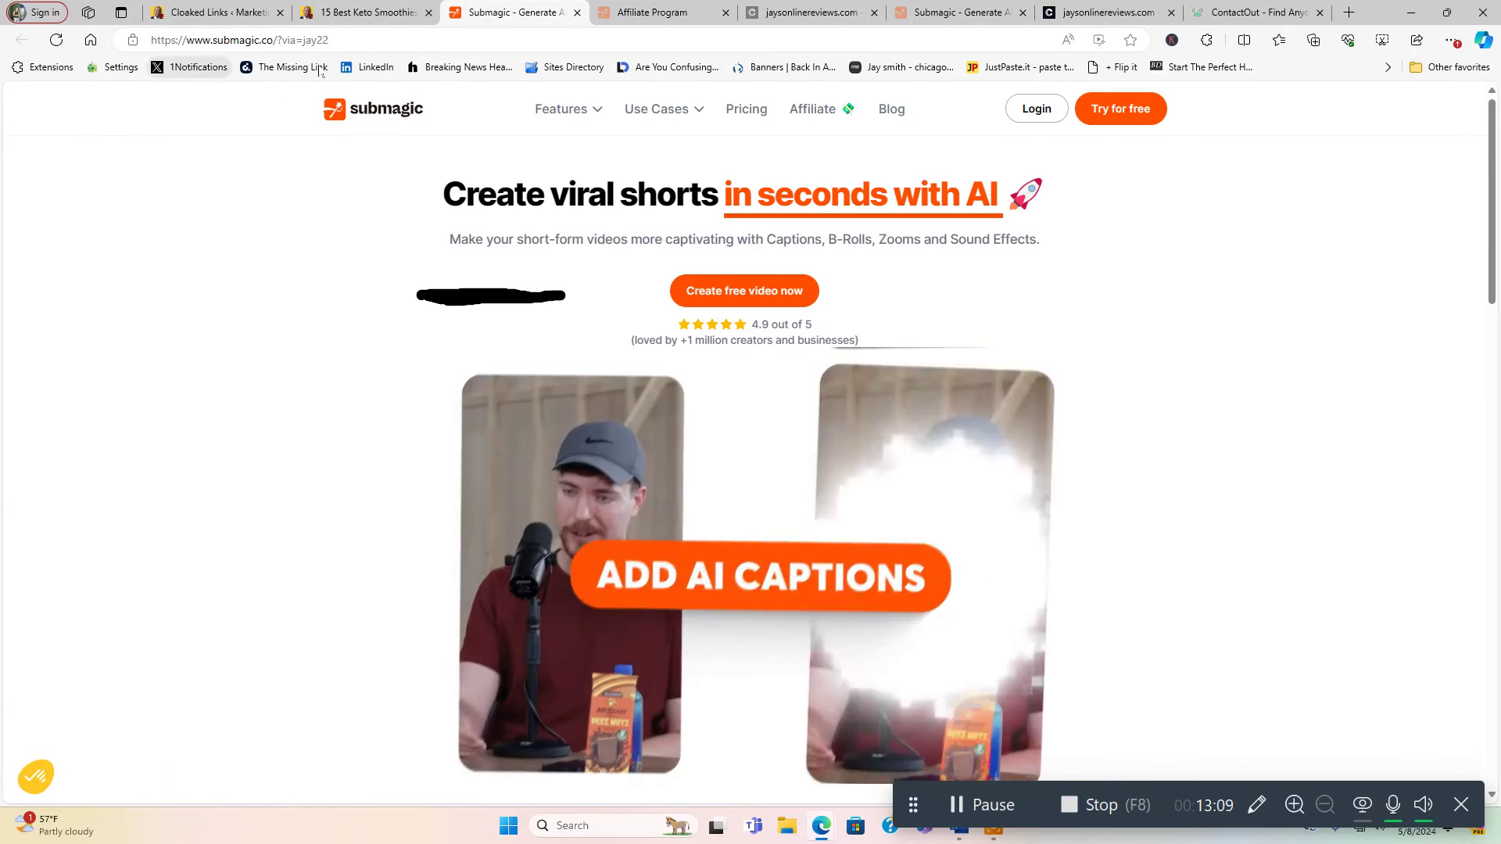
click(382, 13)
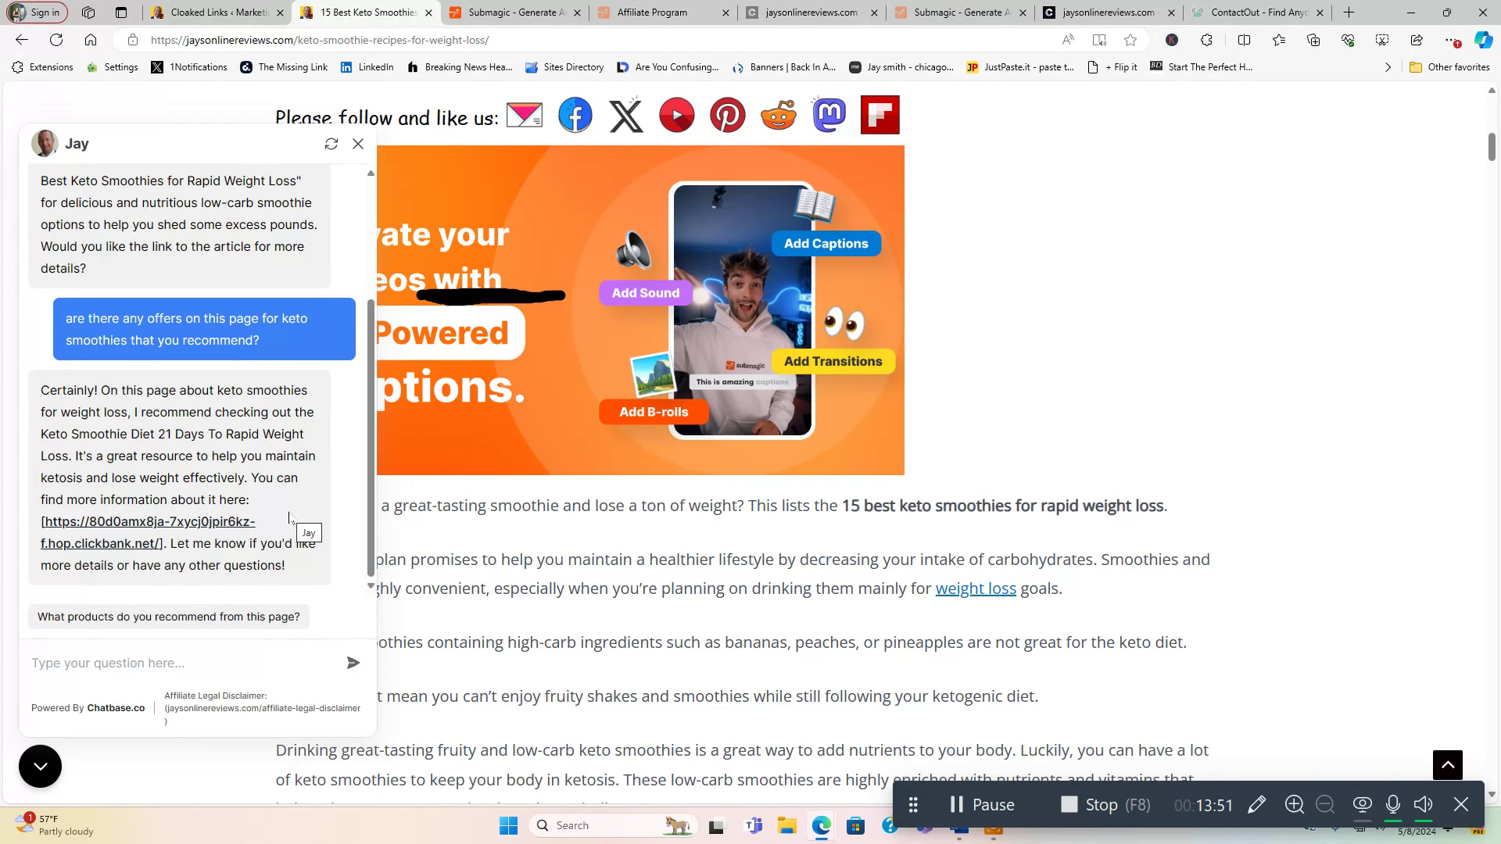
- Switch to the chatbase.co tab and scroll back up to the 'Custom ChatGPT for your website' headline
click(805, 13)
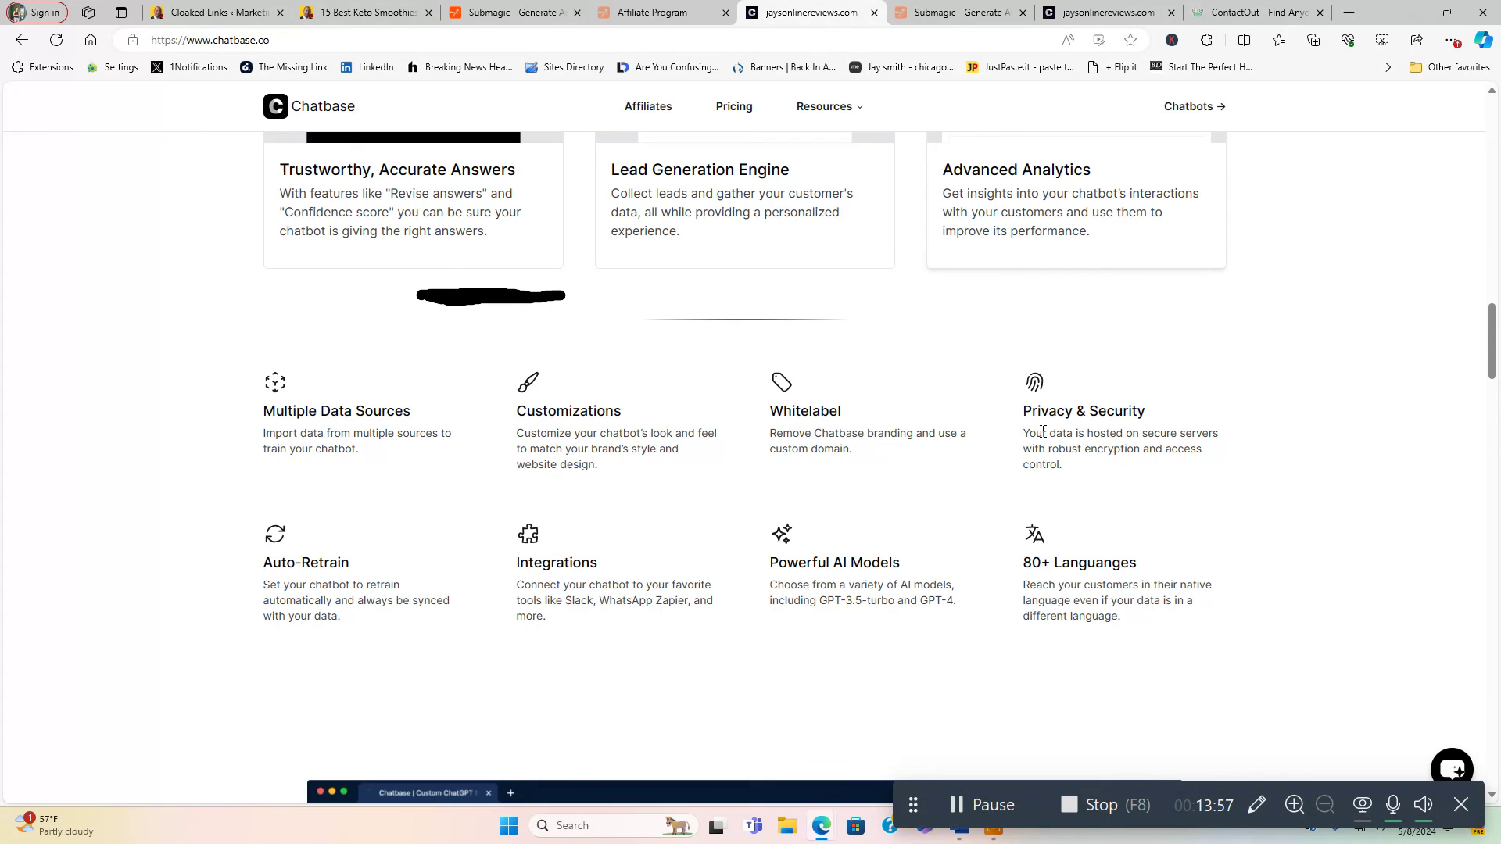
scroll(1046, 432, up, 4)
scroll(1052, 433, up, 6)
scroll(1053, 433, up, 6)
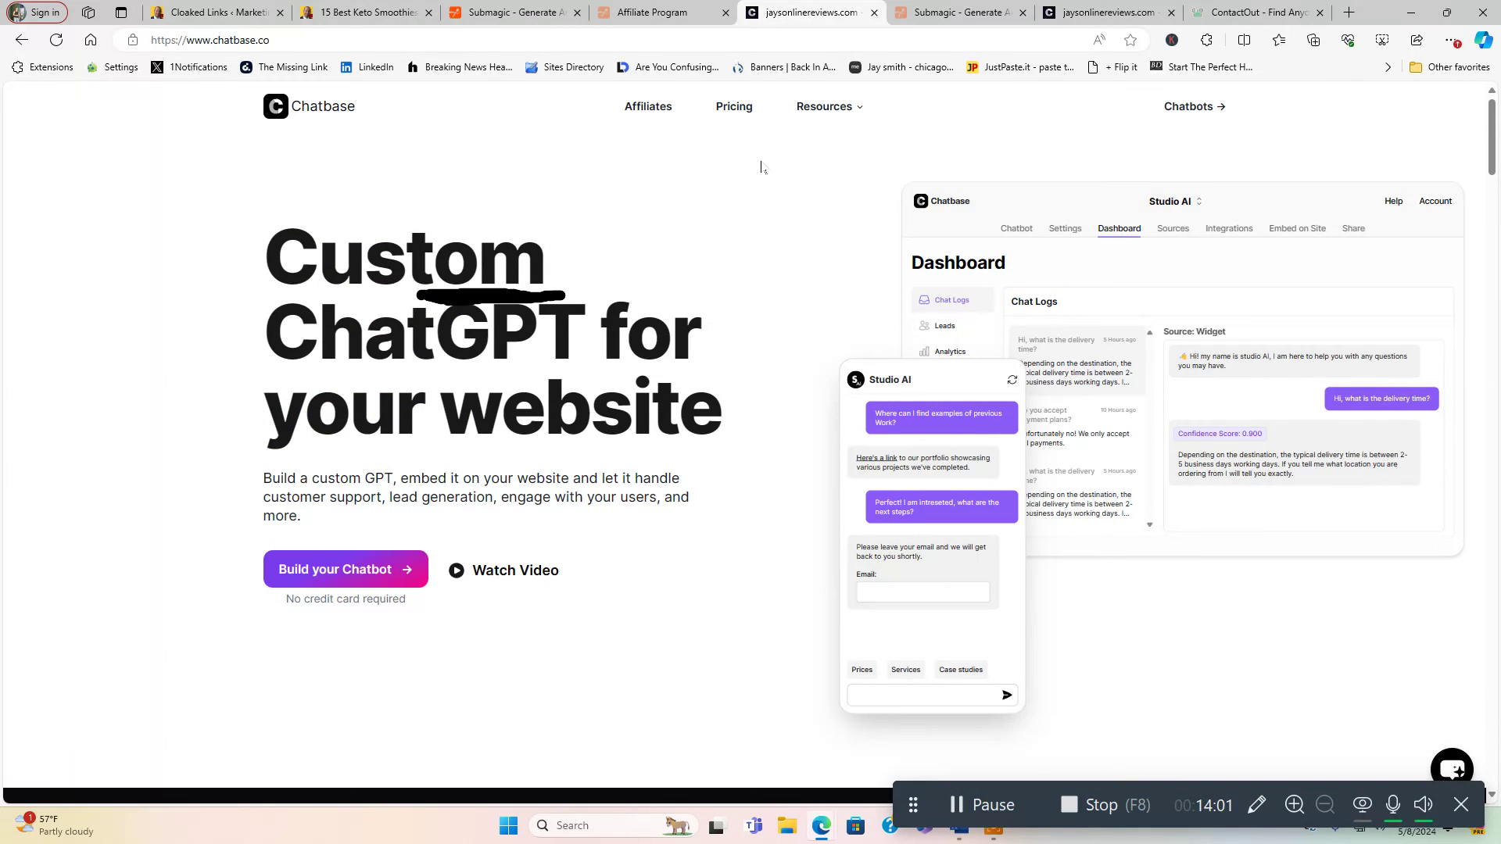
- View Chatbase pricing: Free $0, Hobby $19, Standard $99 and Unlimited $399 plans
click(739, 113)
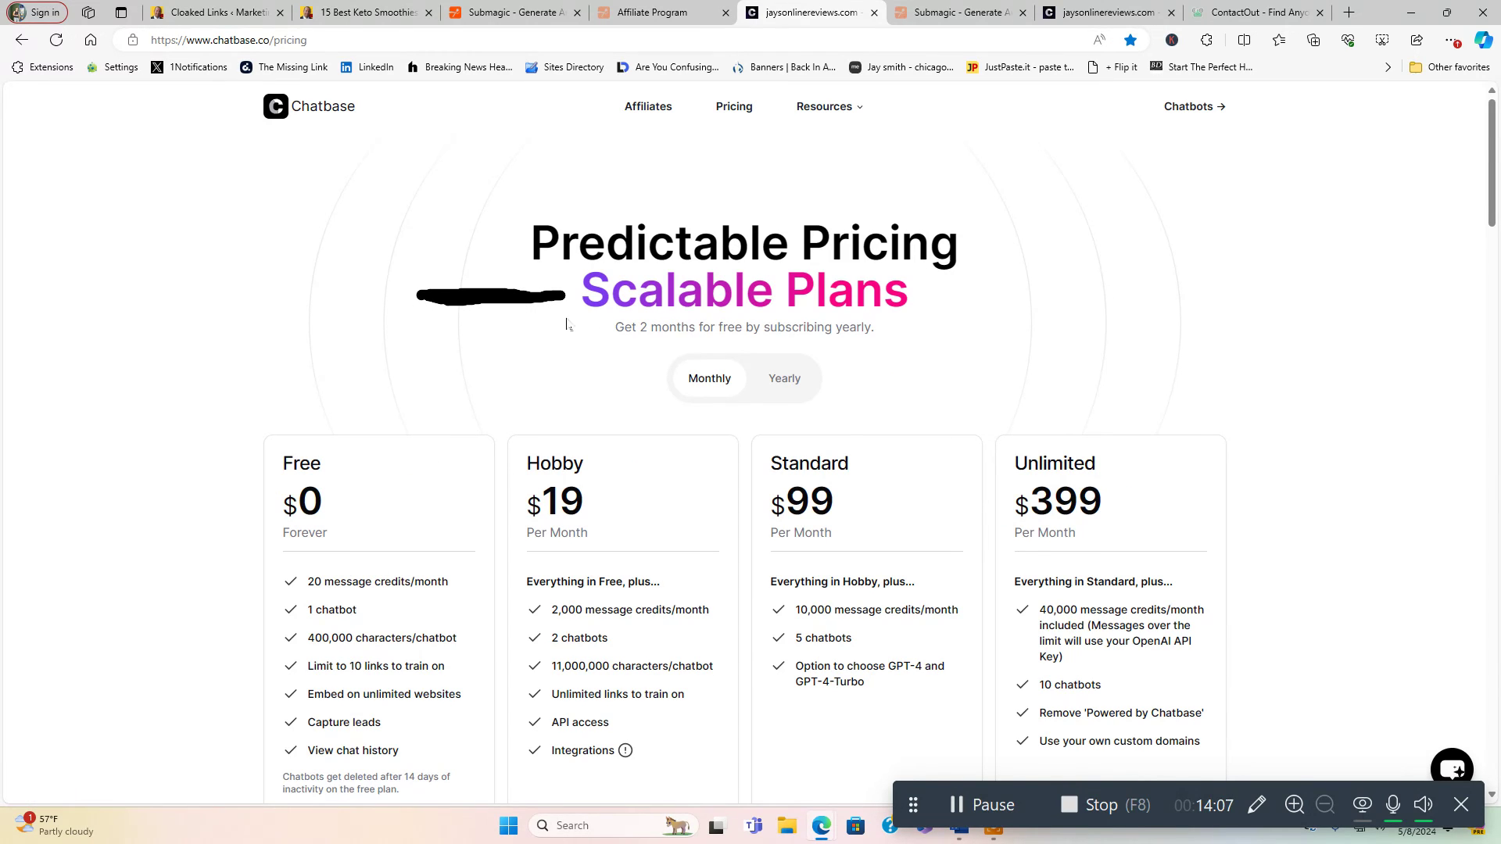
scroll(573, 321, down, 1)
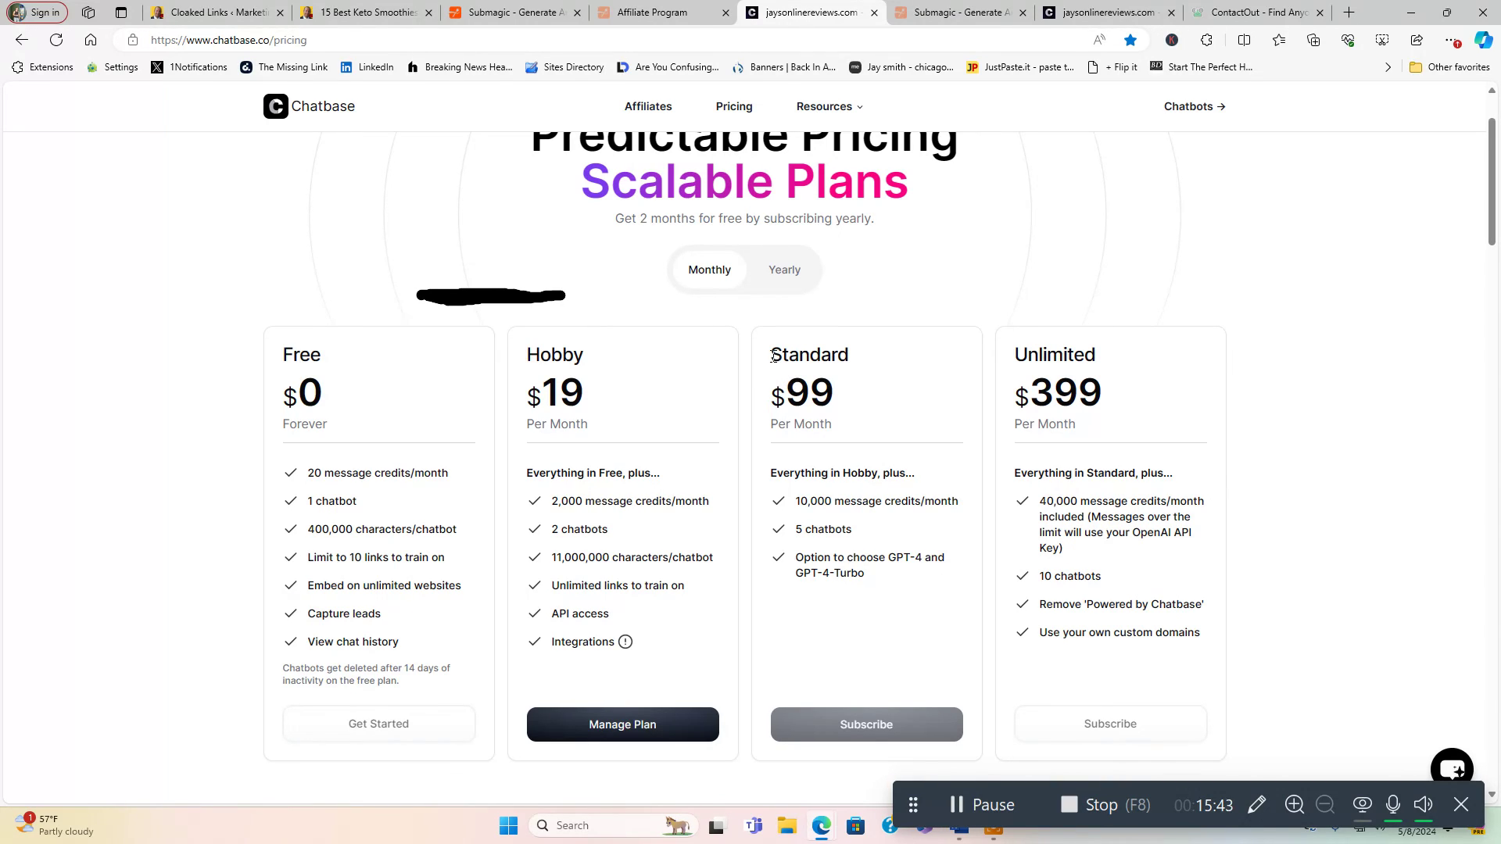
drag(773, 356, 972, 437)
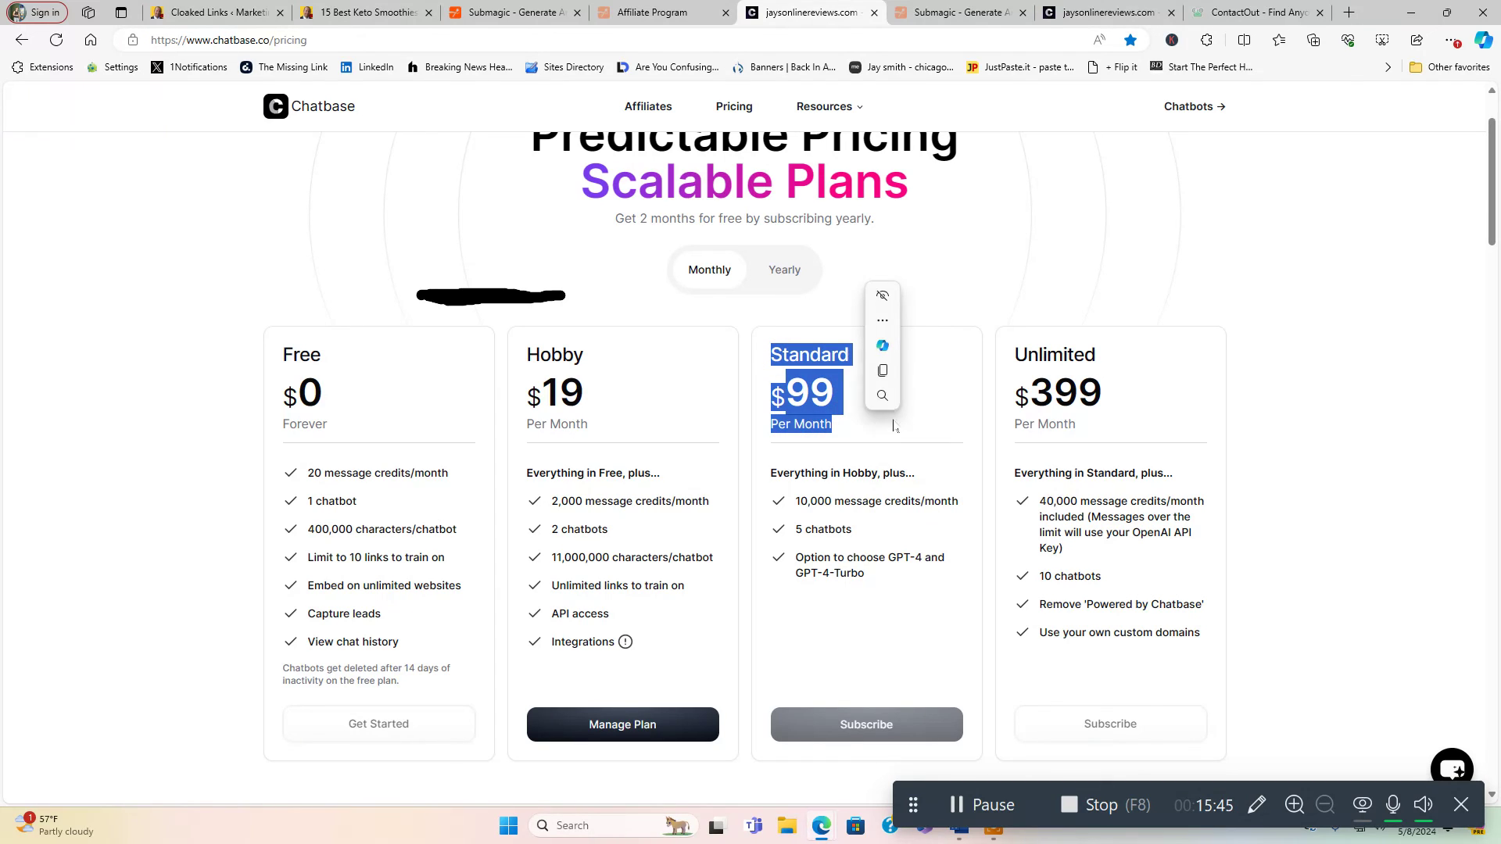
click(1391, 480)
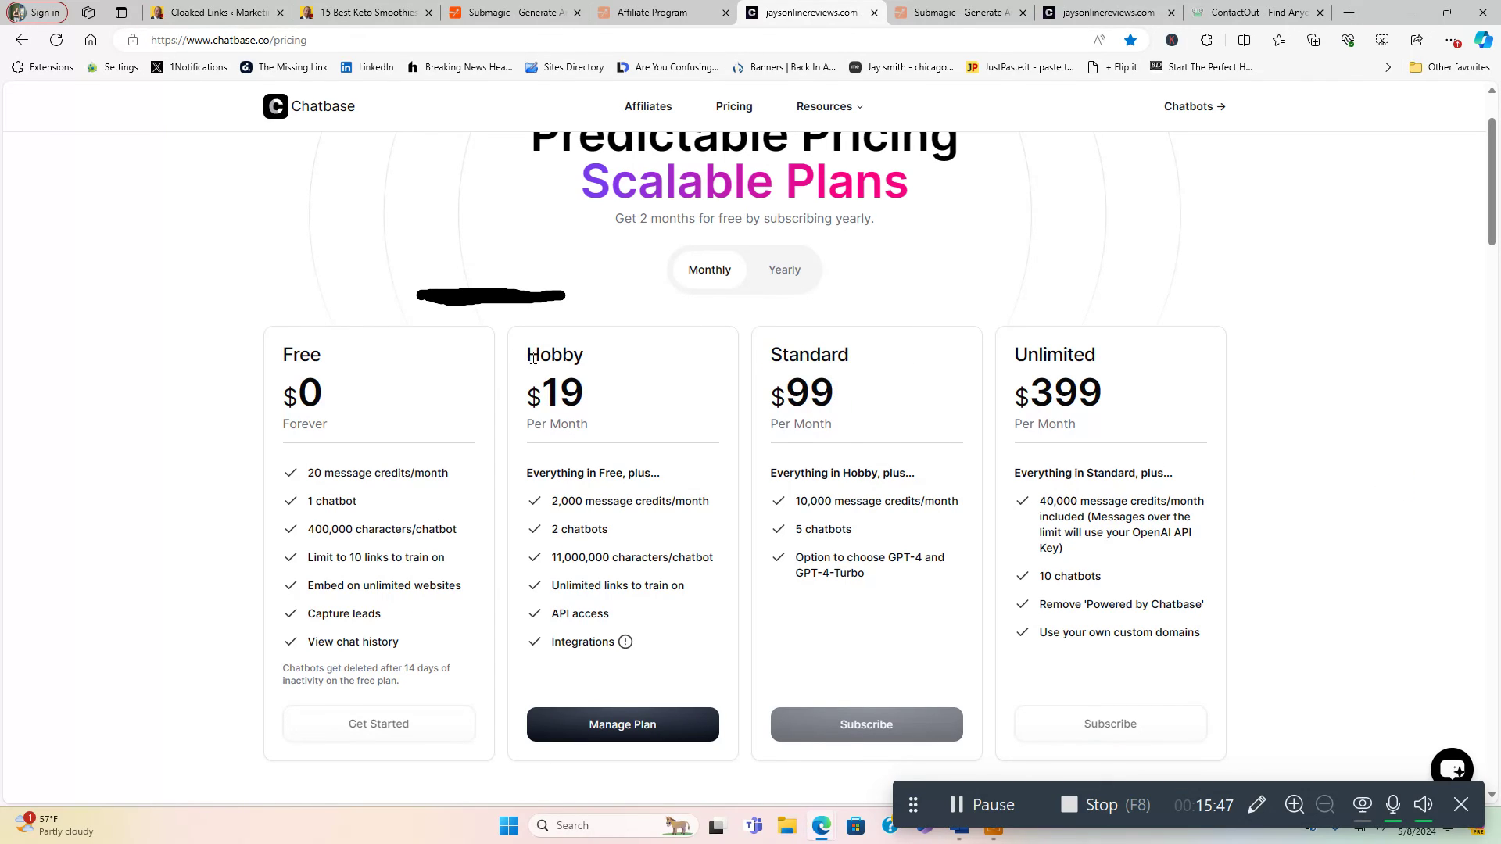
drag(527, 352, 590, 431)
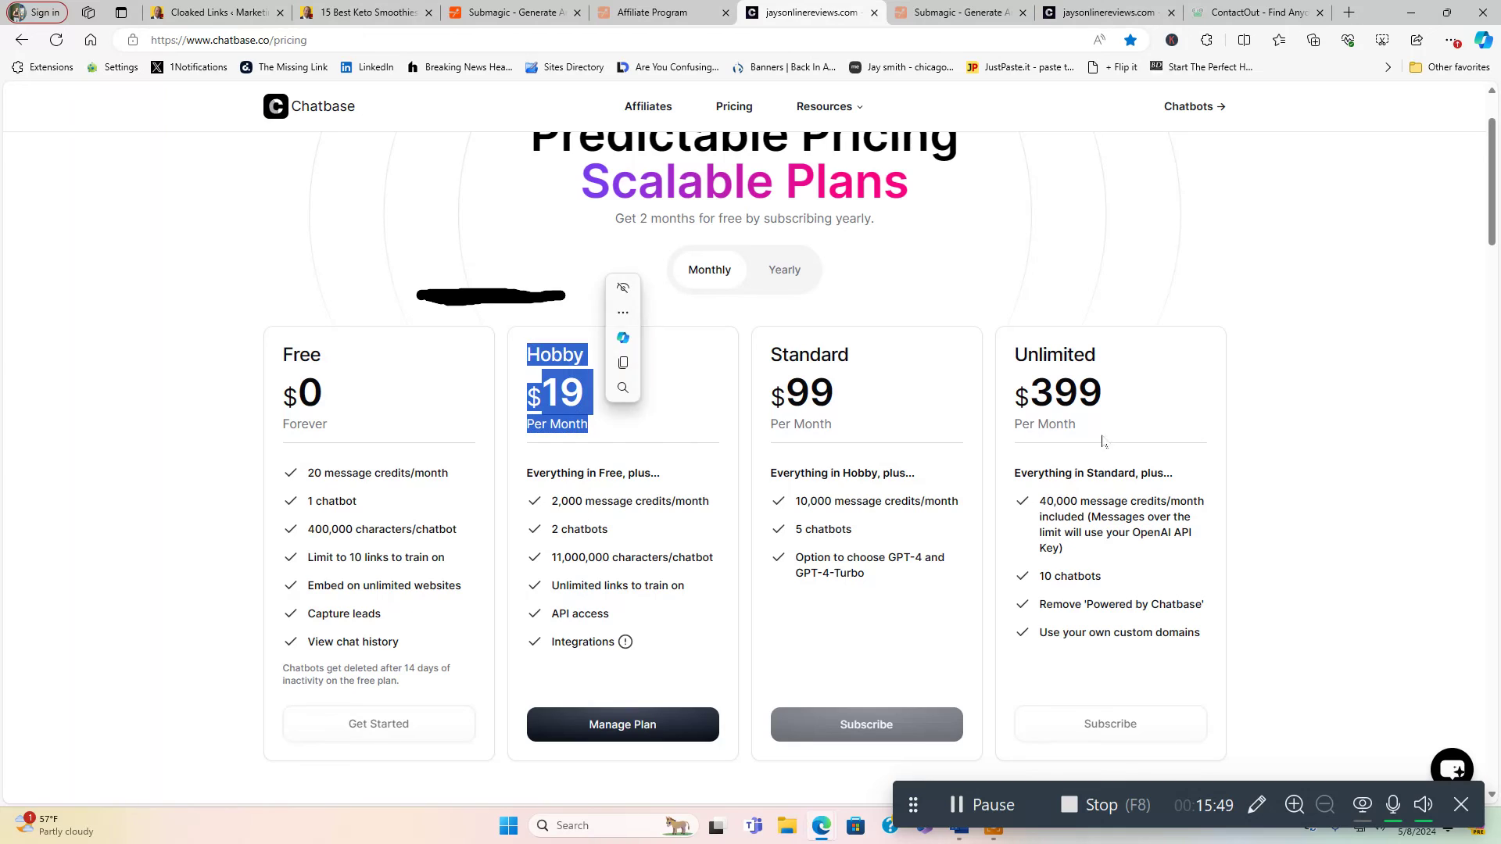
click(1351, 431)
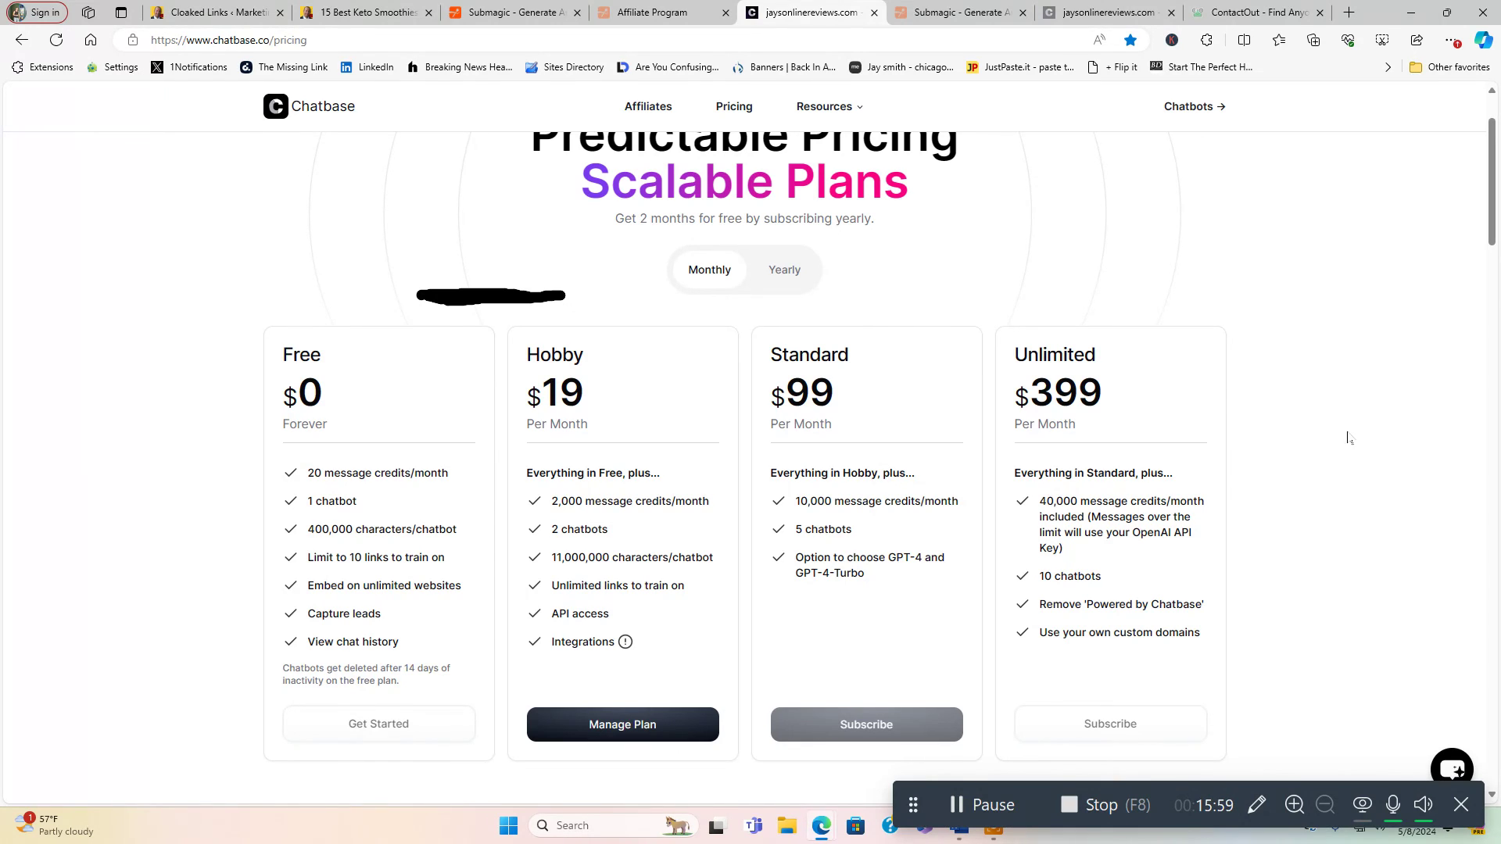
scroll(1344, 438, up, 1)
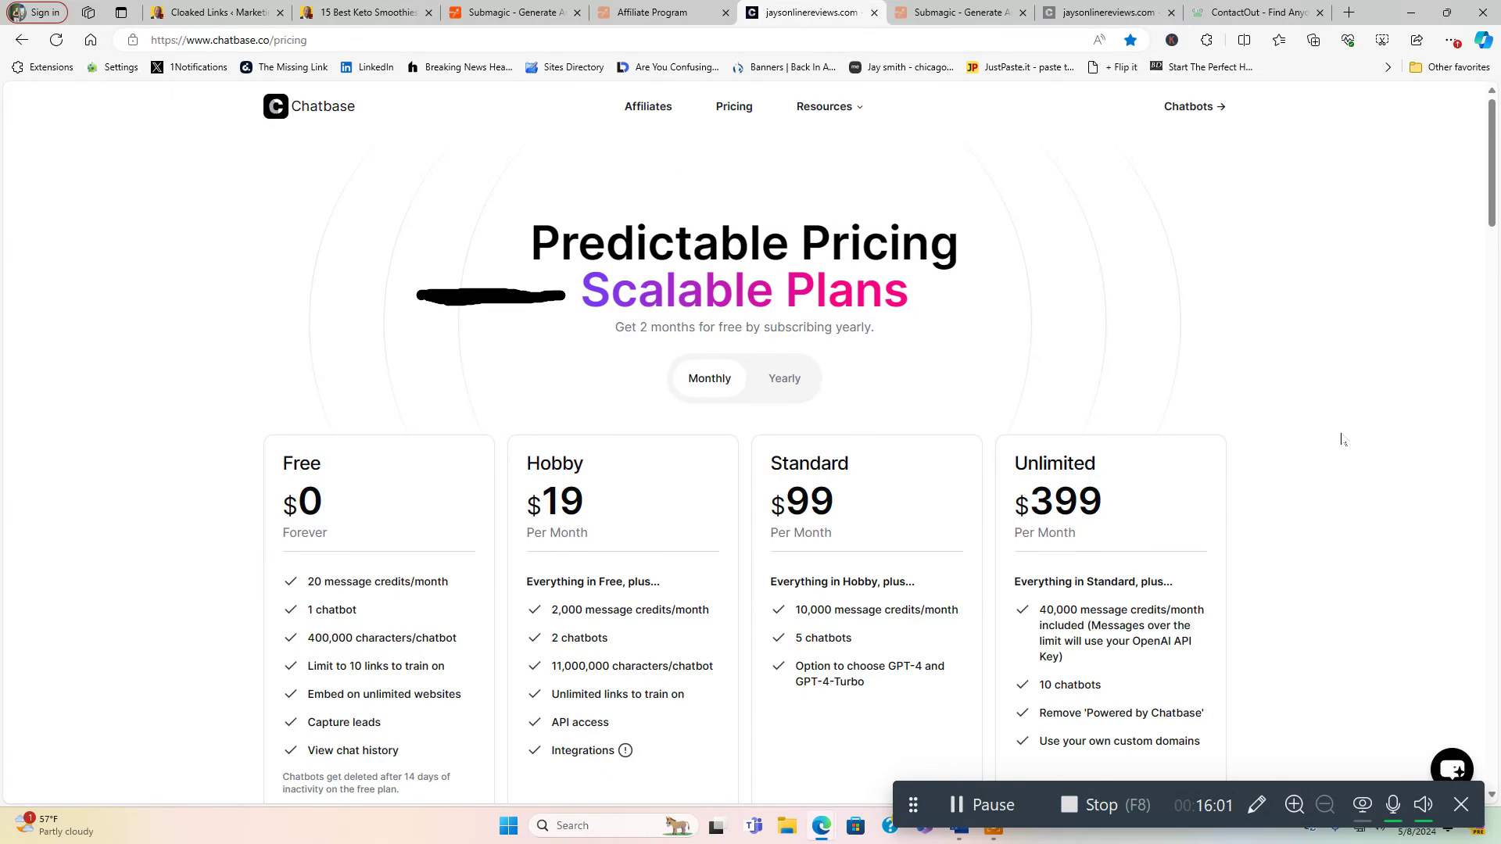